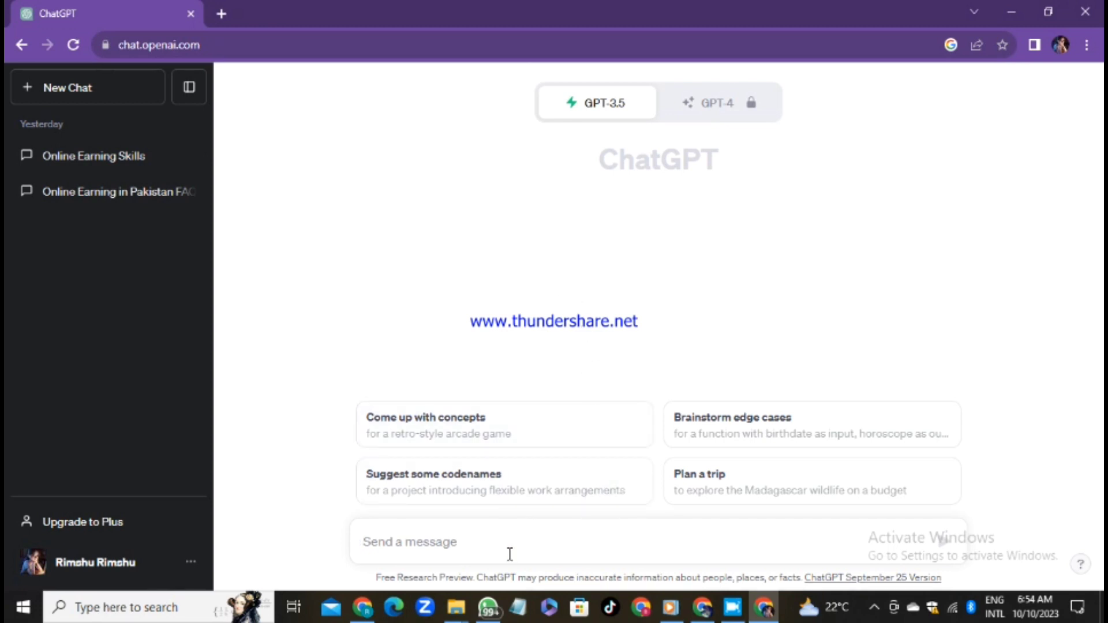
Ask ChatGPT about "online earning in pakistan" and view the answer from its beginning.
text(online earning in pakistan)
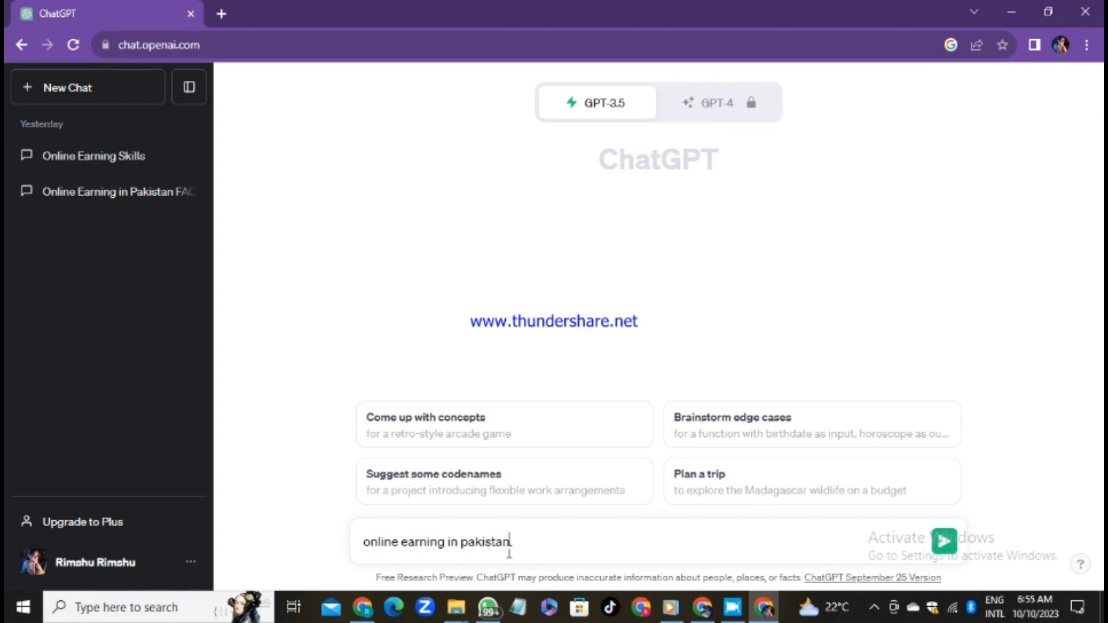
key(Return)
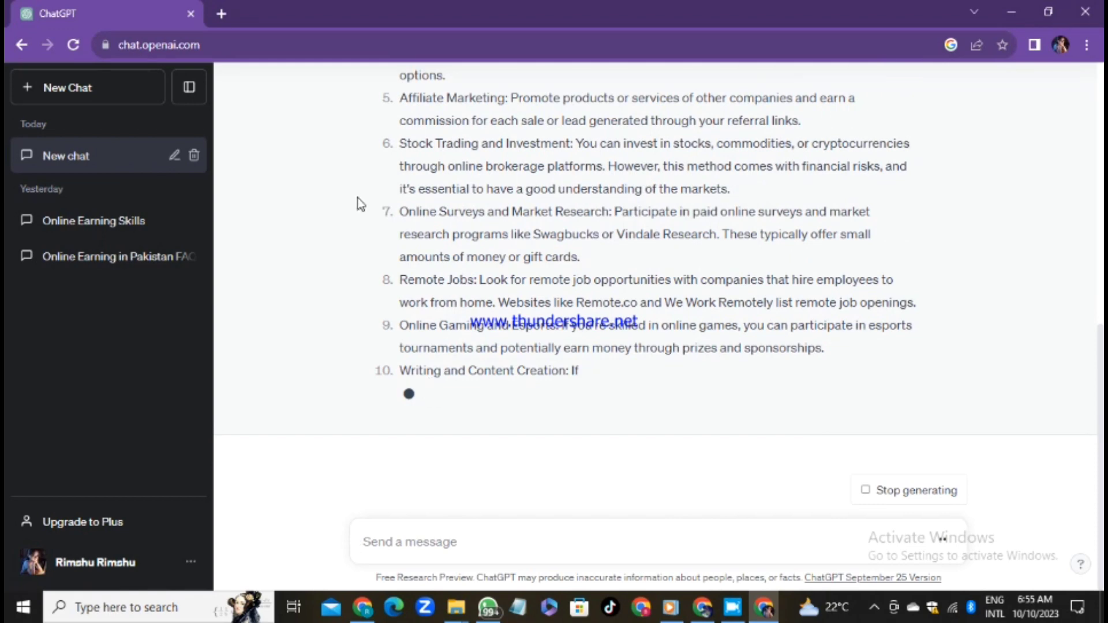
scroll(700, 191, up, 15)
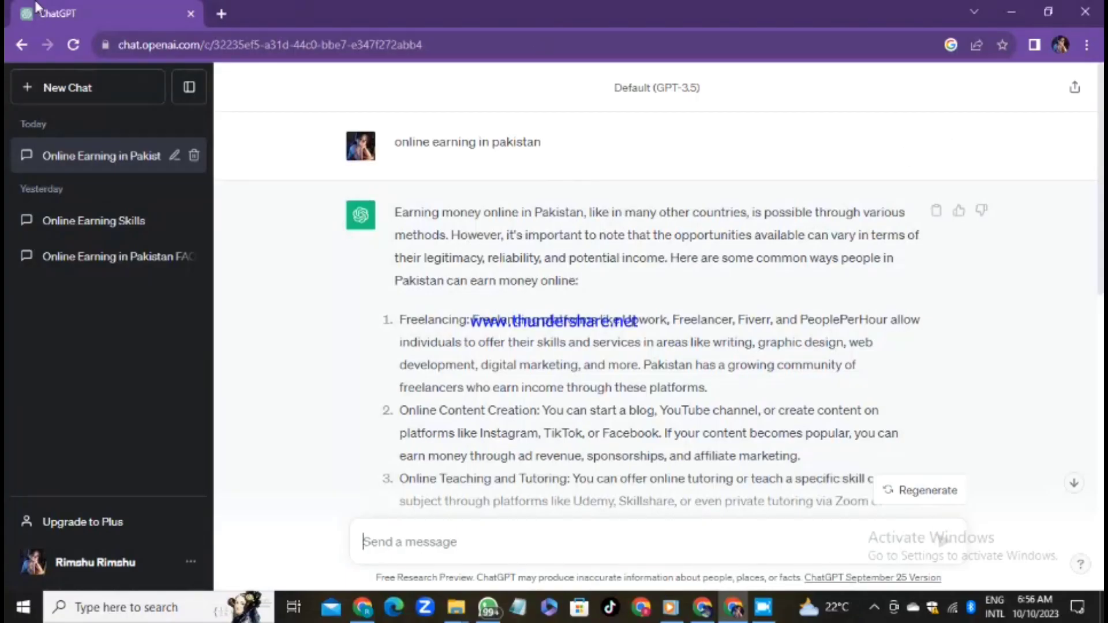
Search Google for "web store" in a new browser tab and open the Chrome Web Store extensions page.
click(217, 15)
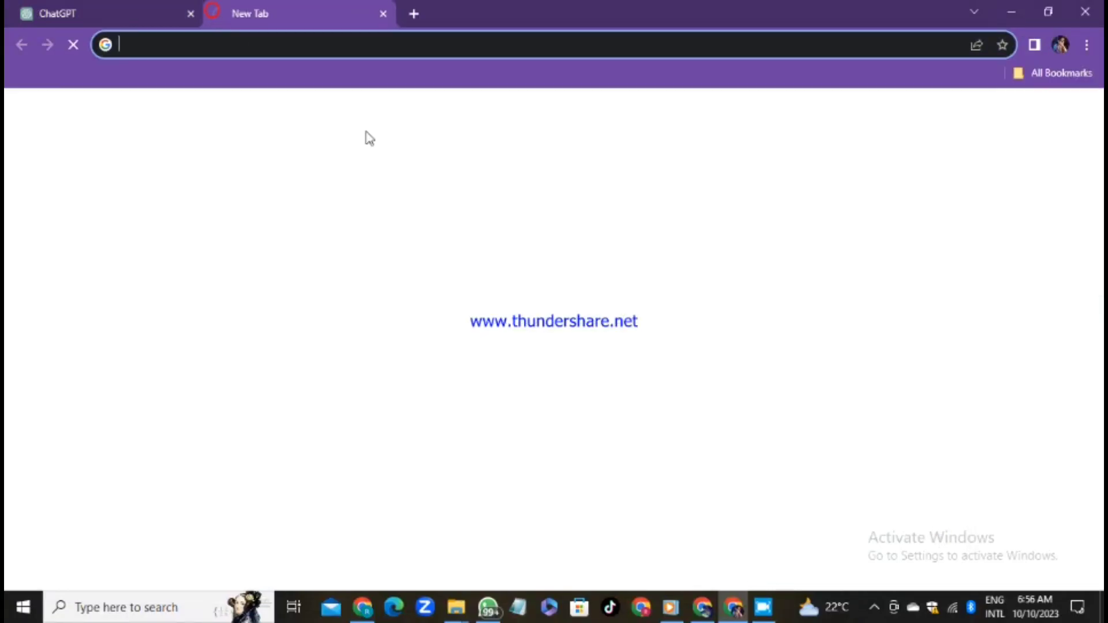
click(393, 352)
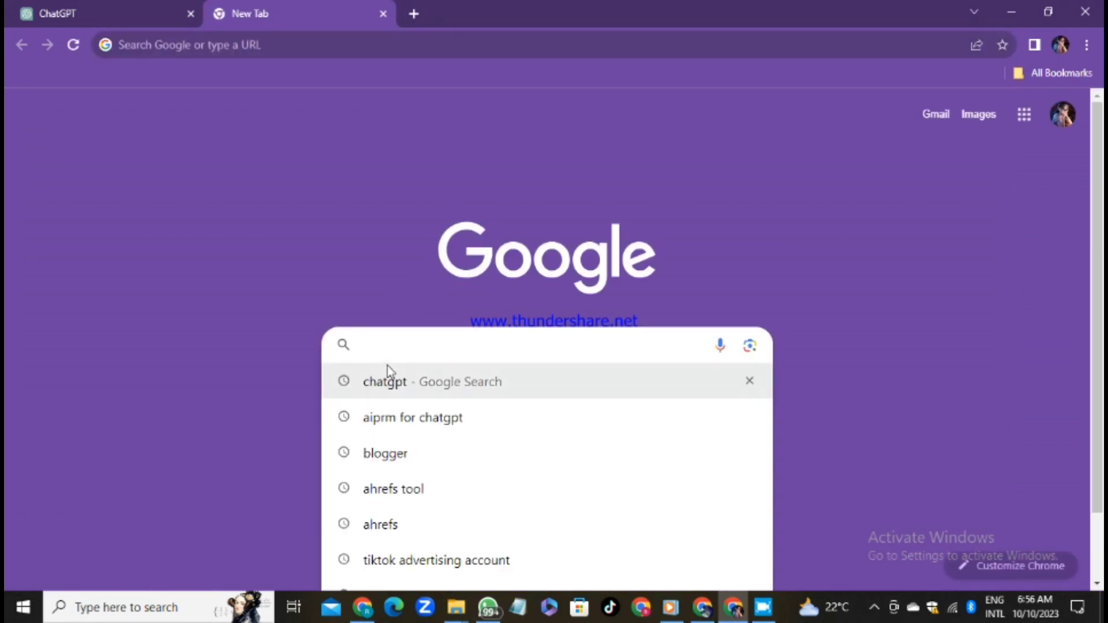
text(We)
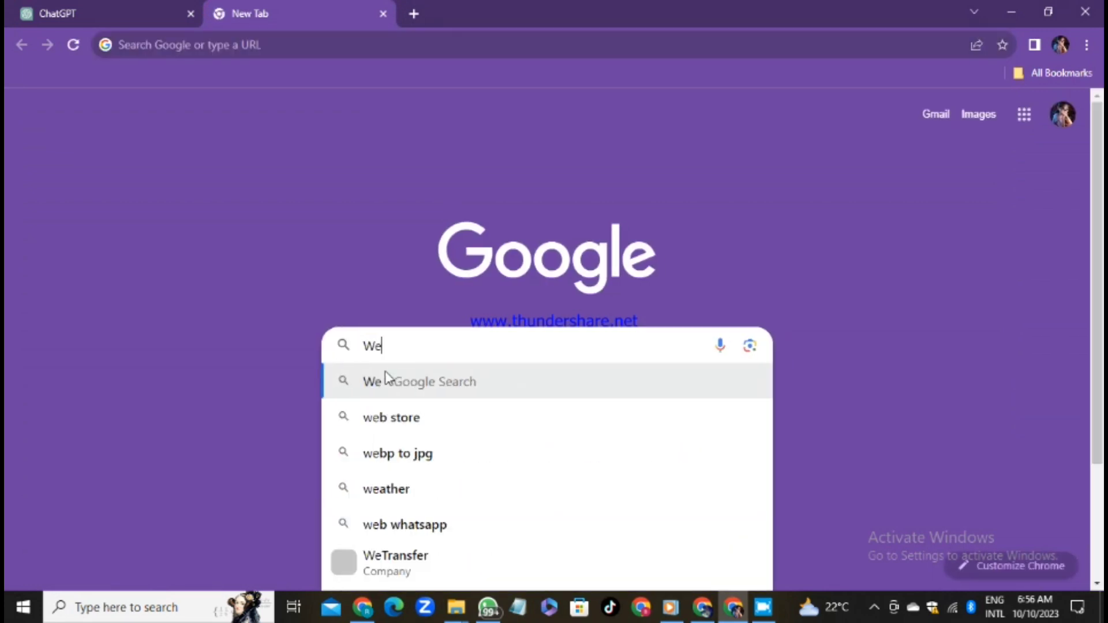
text(b store)
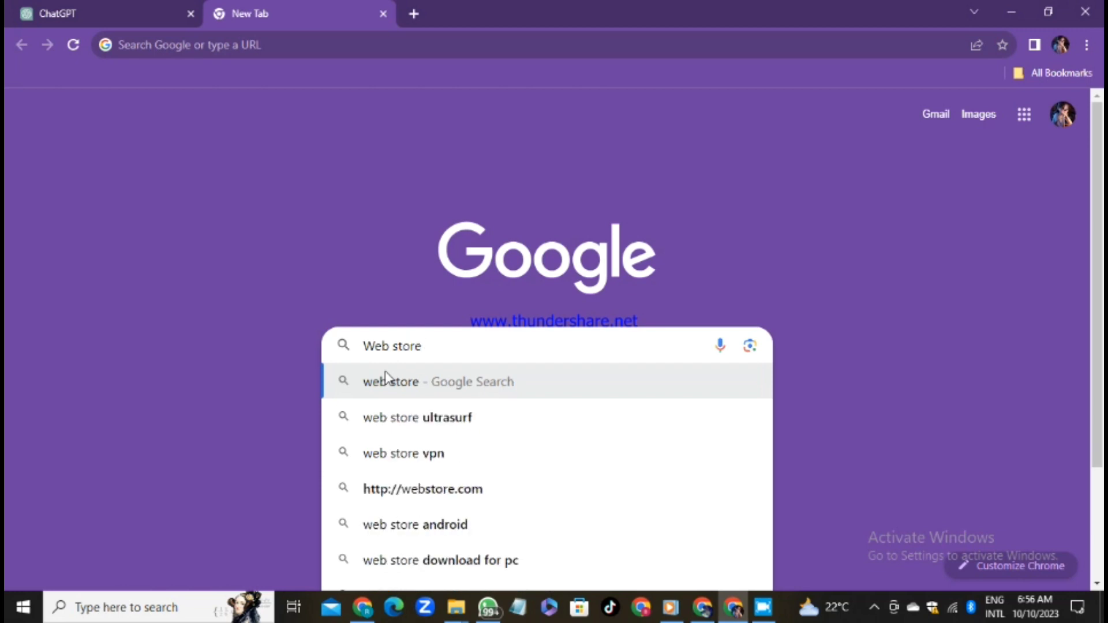
click(386, 381)
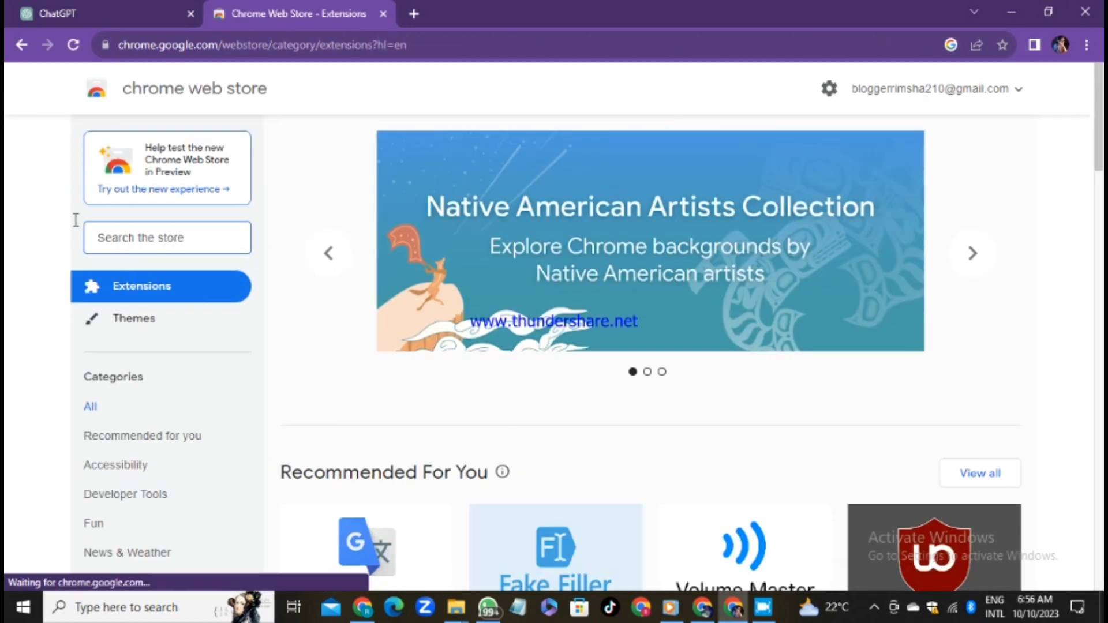
Search the Chrome Web Store for "aiprm for chatgpt" and open the AIPRM for ChatGPT extension page.
click(195, 242)
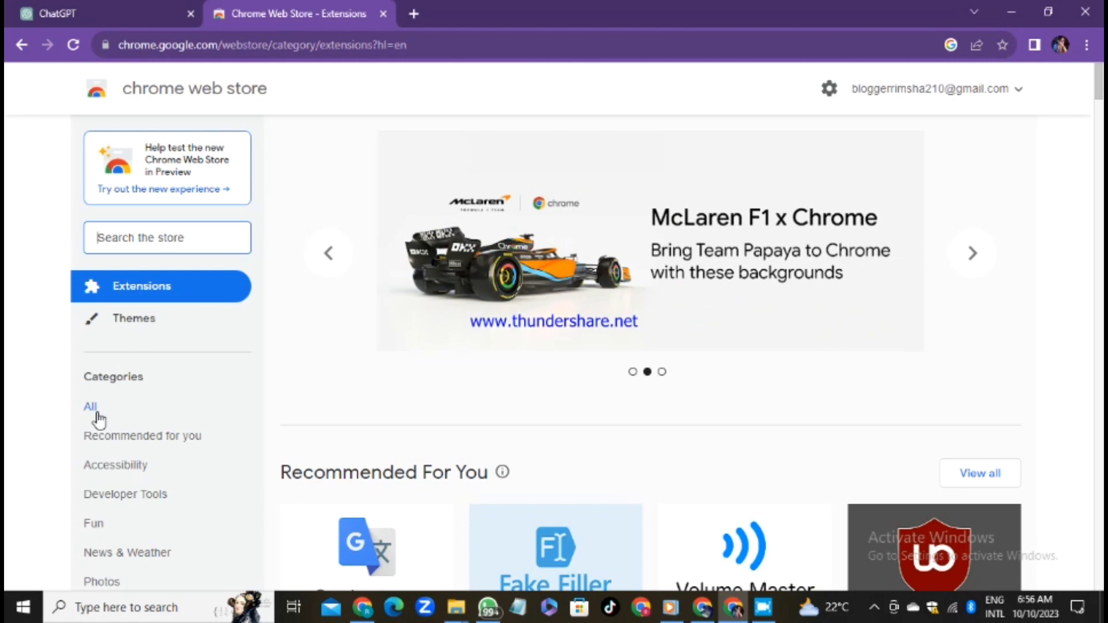
text(AIPRM)
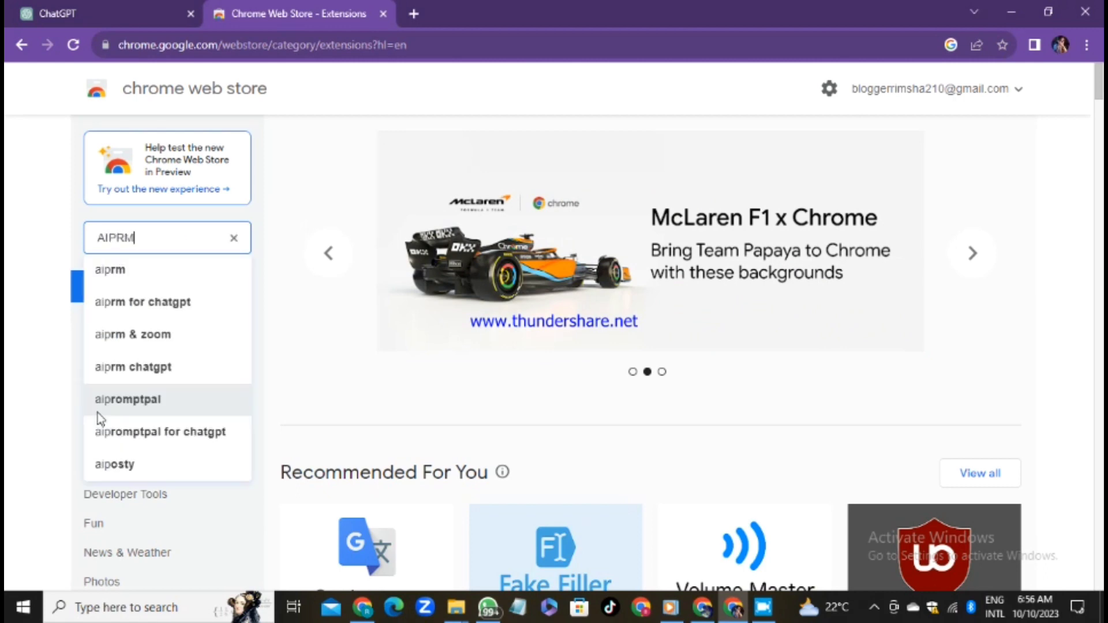
click(134, 303)
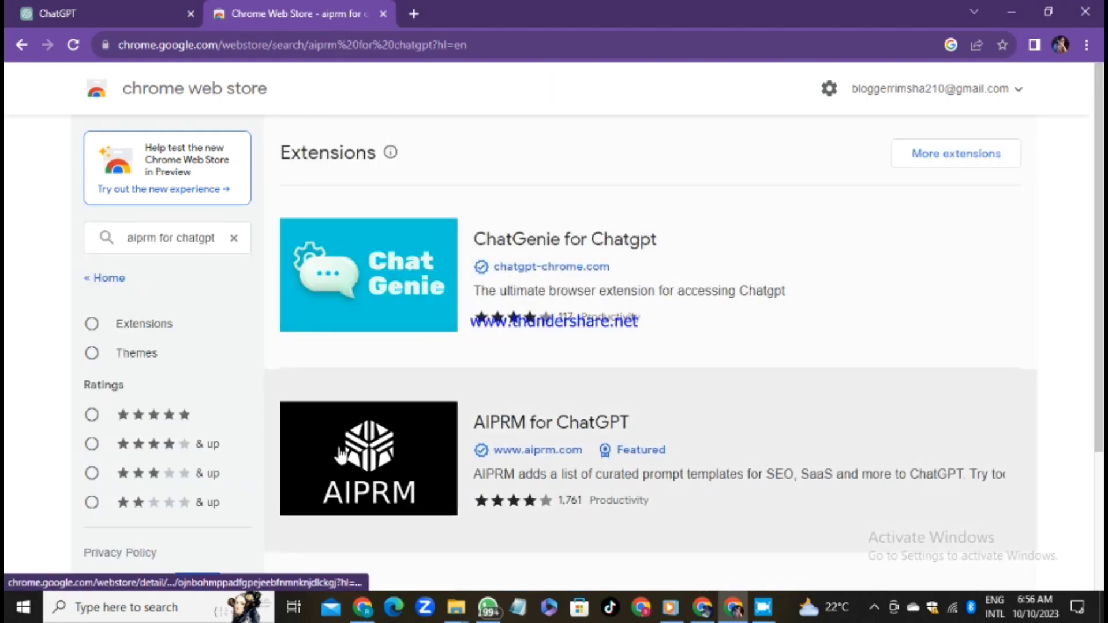
scroll(494, 267, down, 2)
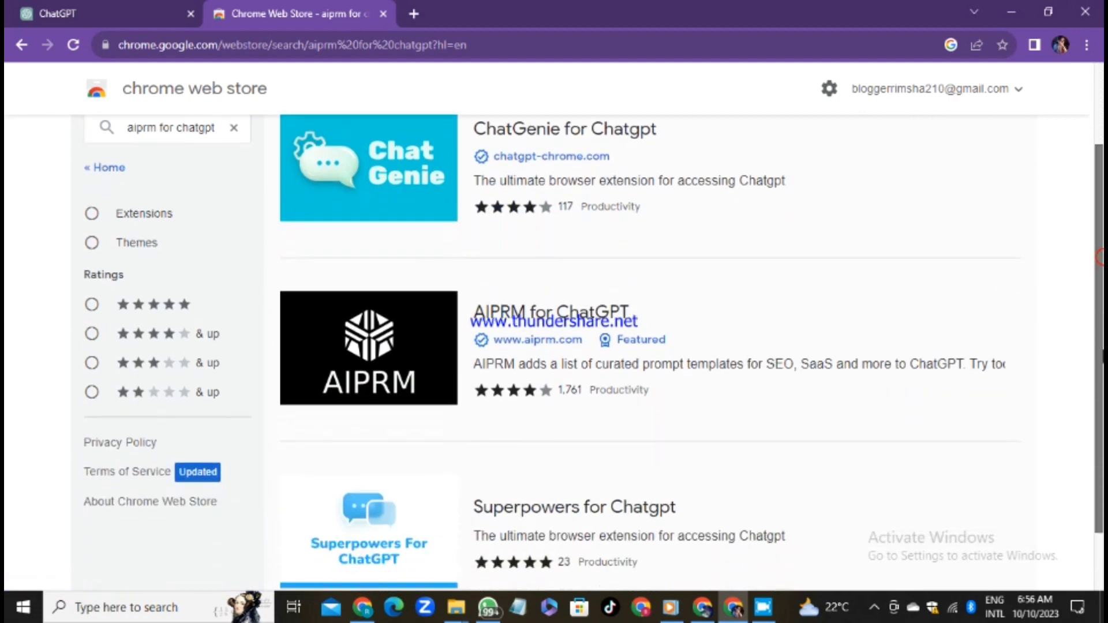
click(383, 323)
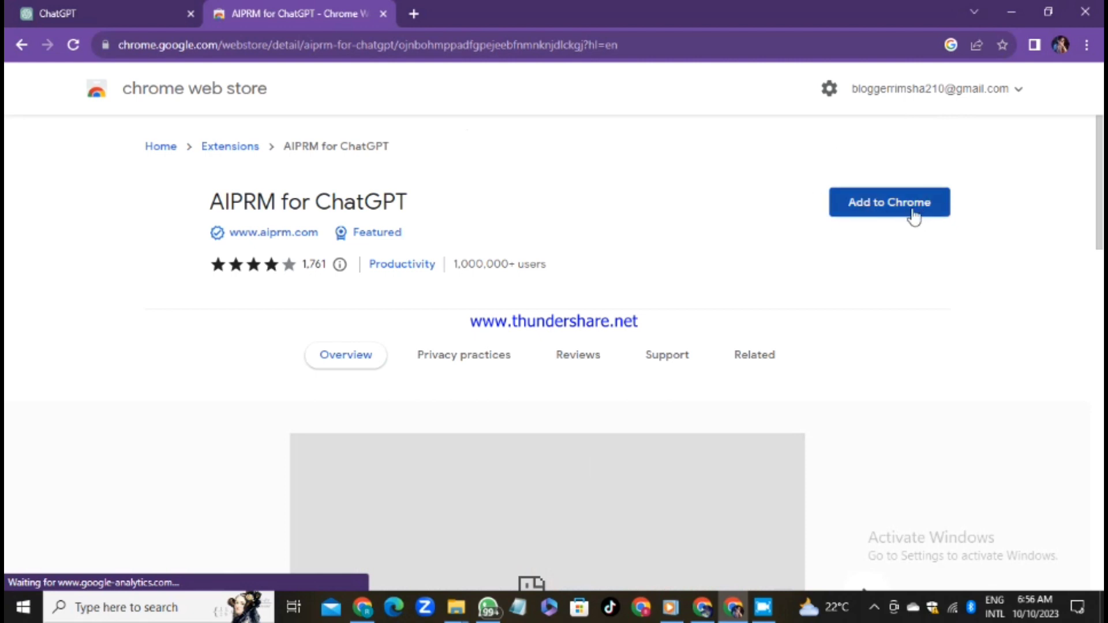
Add the AIPRM for ChatGPT extension to Chrome and accept its terms and conditions in ChatGPT.
click(889, 217)
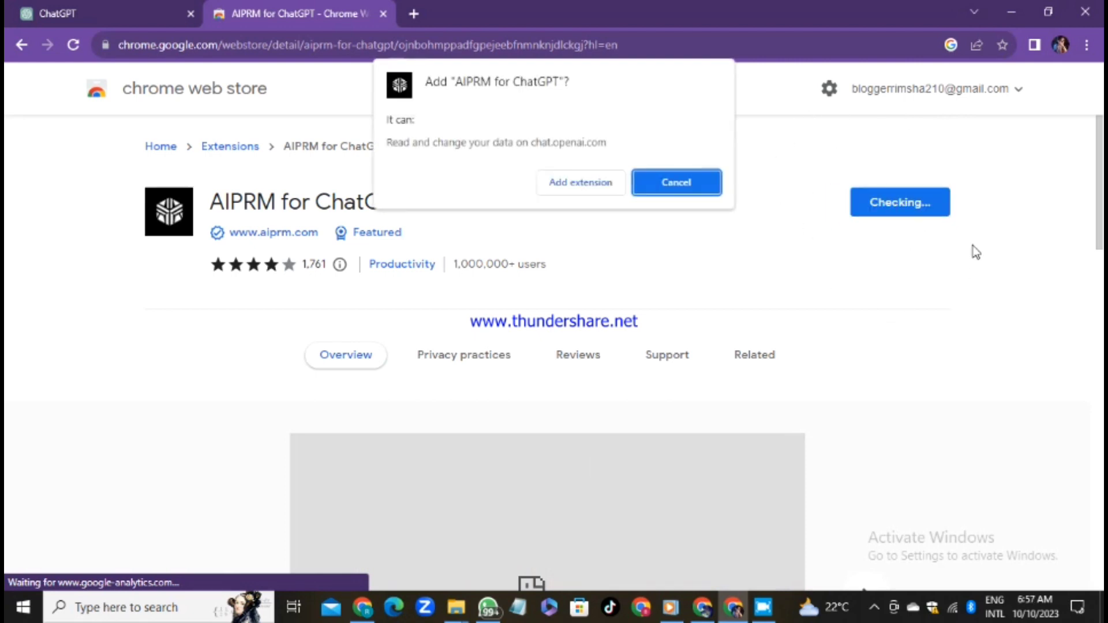
click(580, 184)
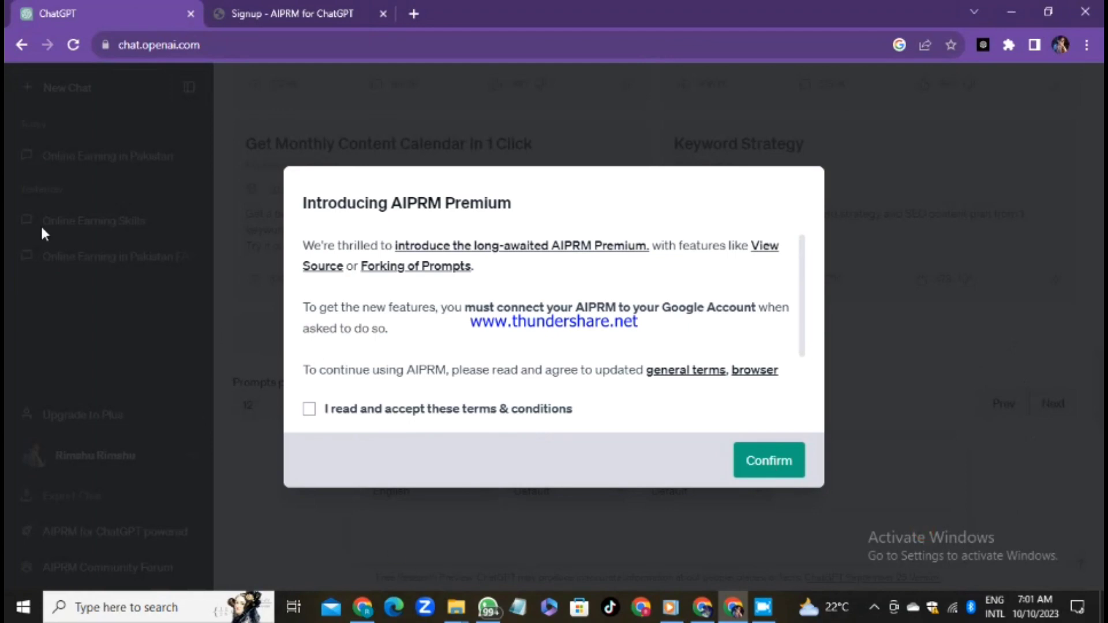
click(308, 413)
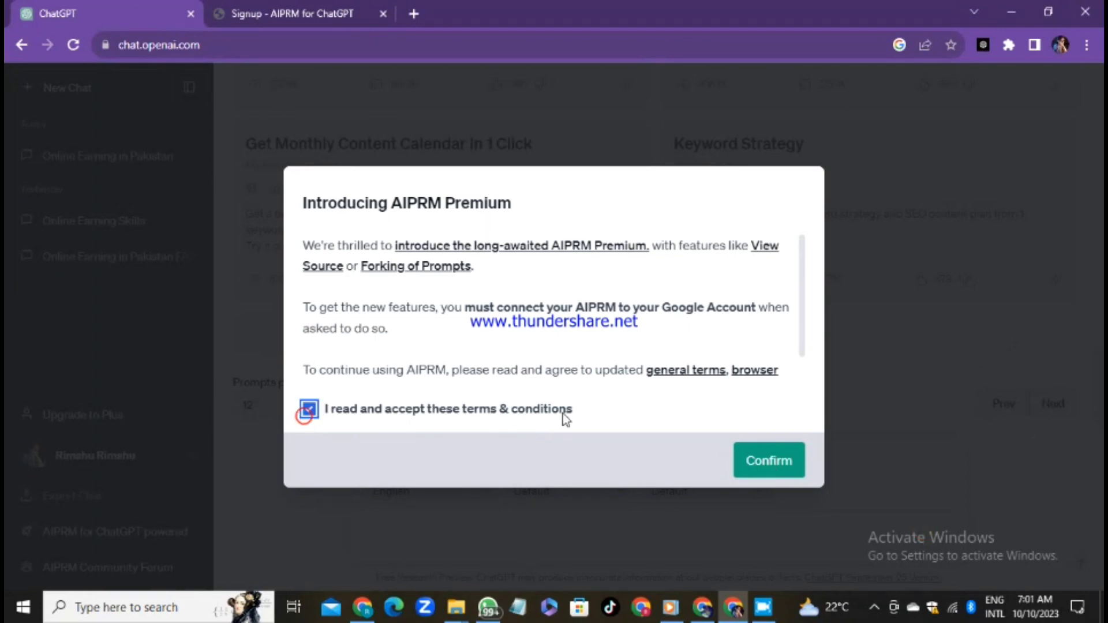
click(750, 462)
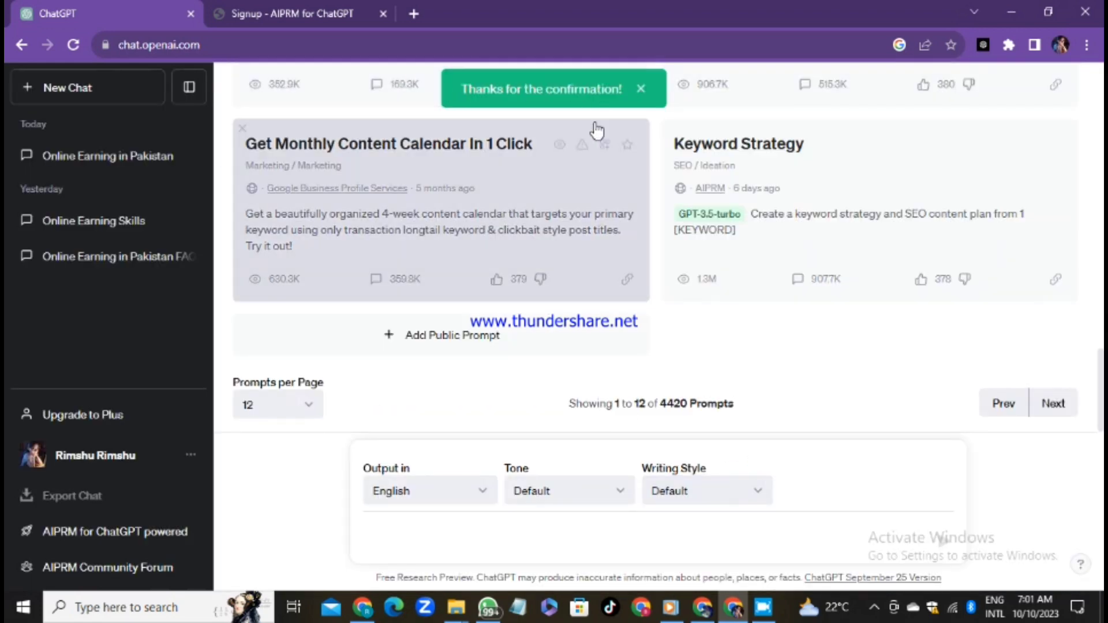
Choose the public AIPRM prompt "Human Written |100% Unique |SEO Optimized Article" for the new chat.
drag(1101, 369, 1101, 83)
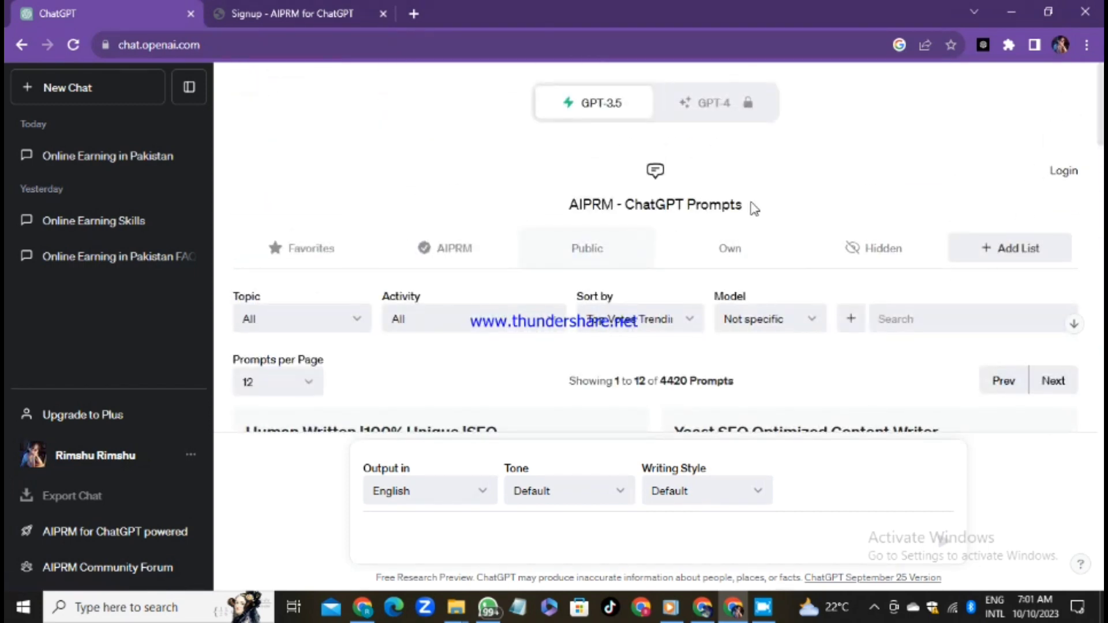
drag(752, 208, 560, 213)
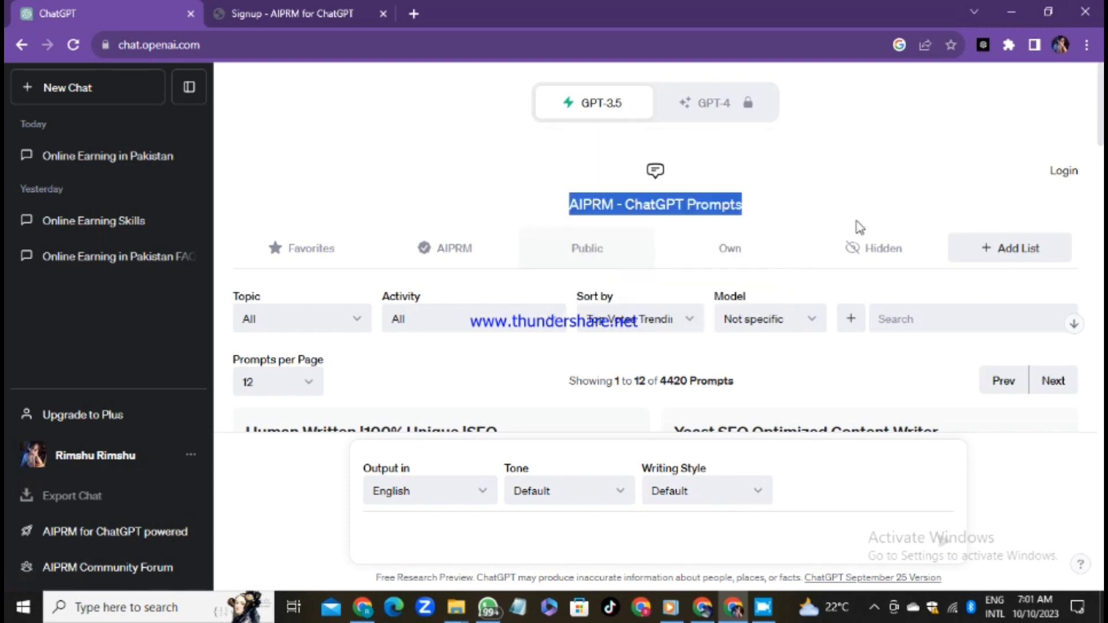
scroll(668, 248, down, 3)
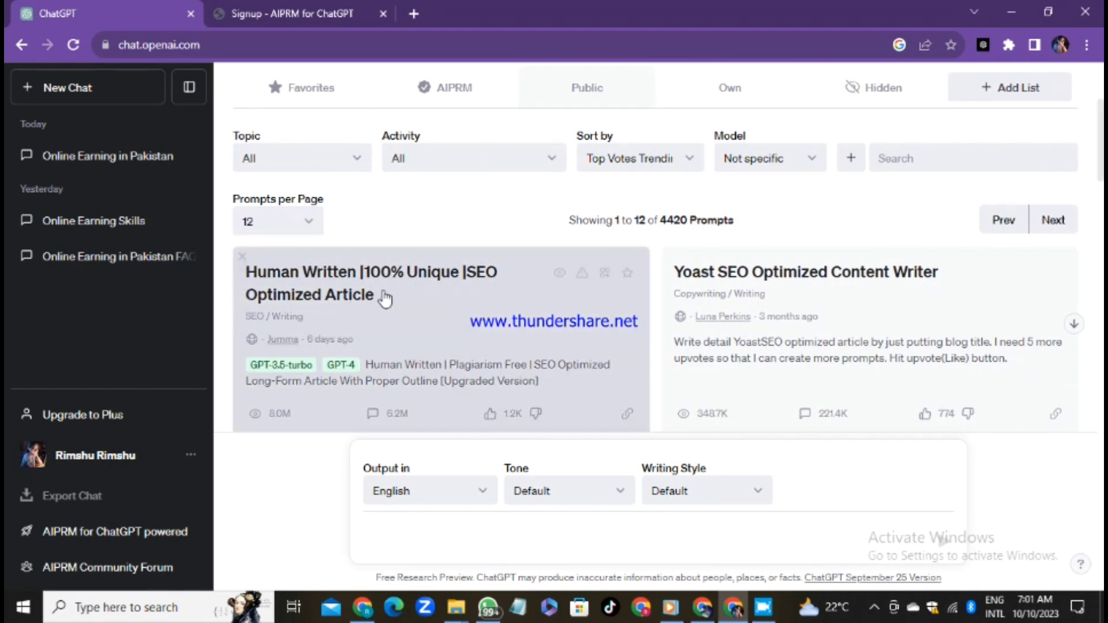
click(313, 282)
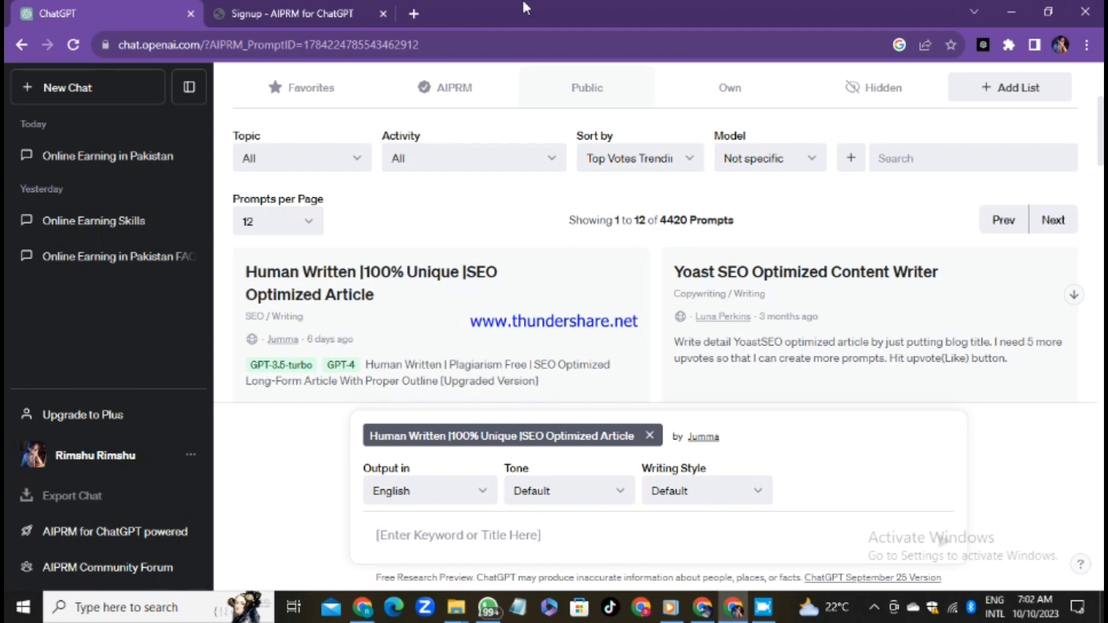
Search Google for "ahrefs tool" in a new browser tab and open the Ahrefs Free Keyword Generator.
click(413, 14)
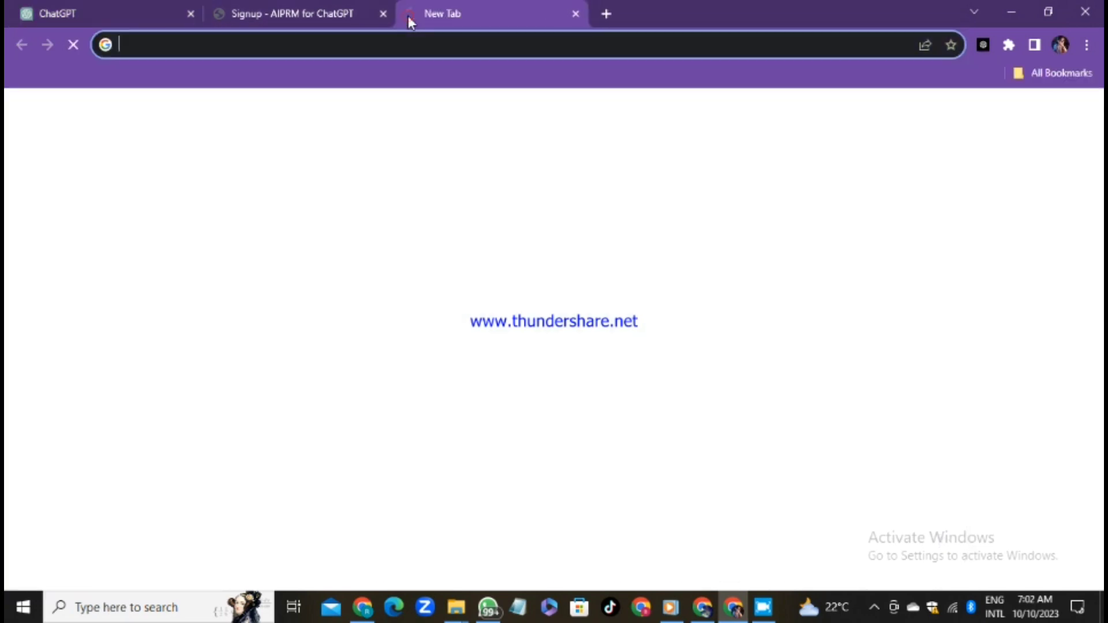
click(413, 356)
click(412, 356)
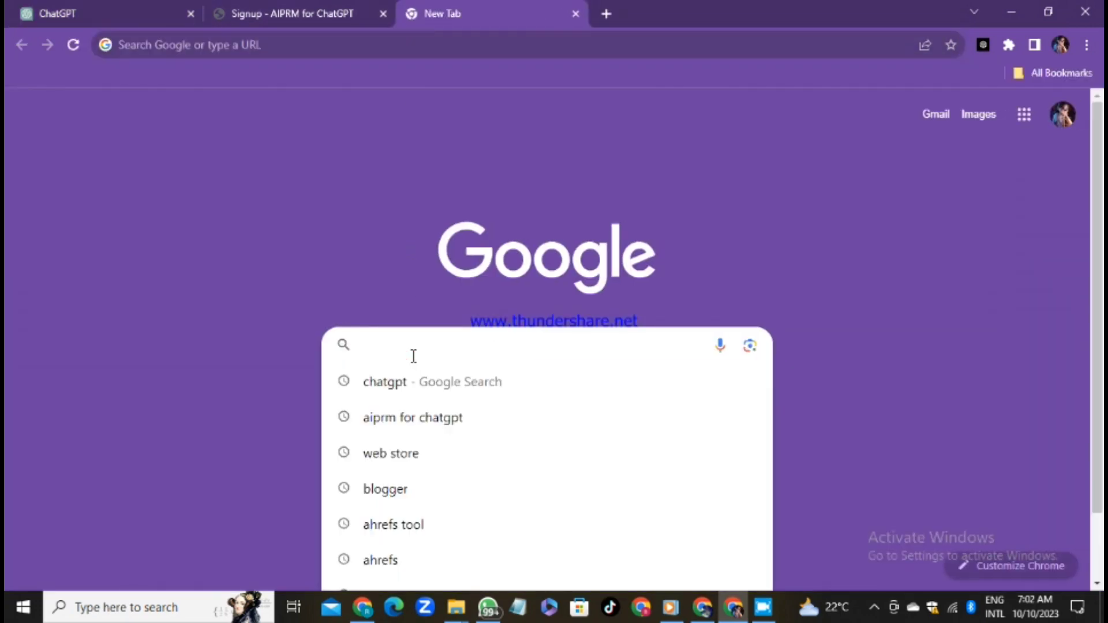
click(393, 525)
click(215, 314)
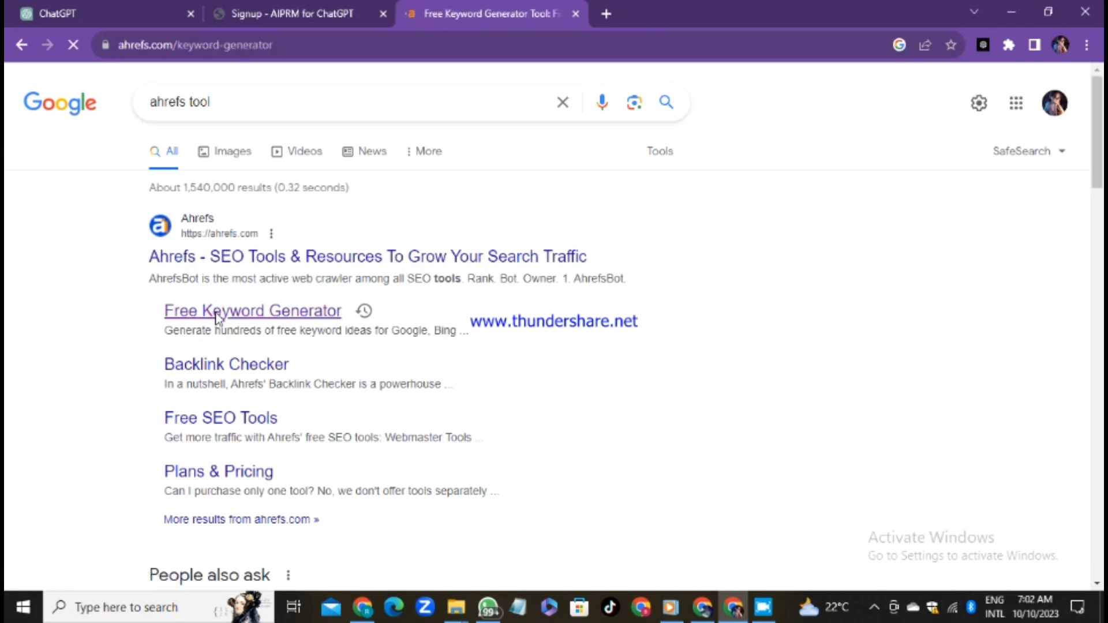
Generate Google keyword ideas for "Online earning" with the country set to Pakistan.
click(237, 379)
text(o)
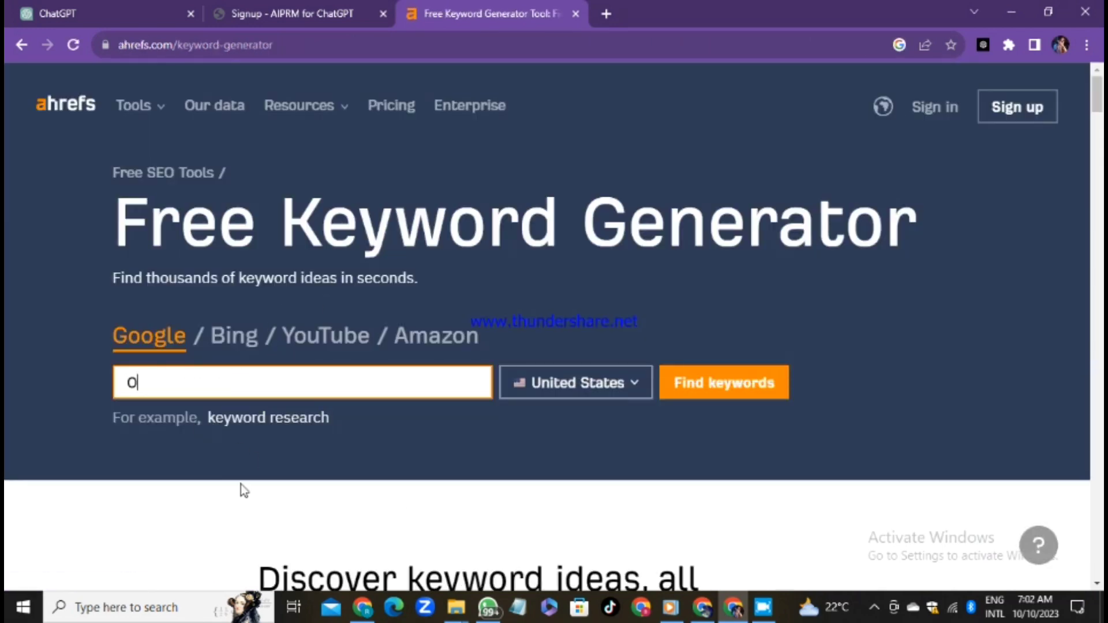
text(nline erning)
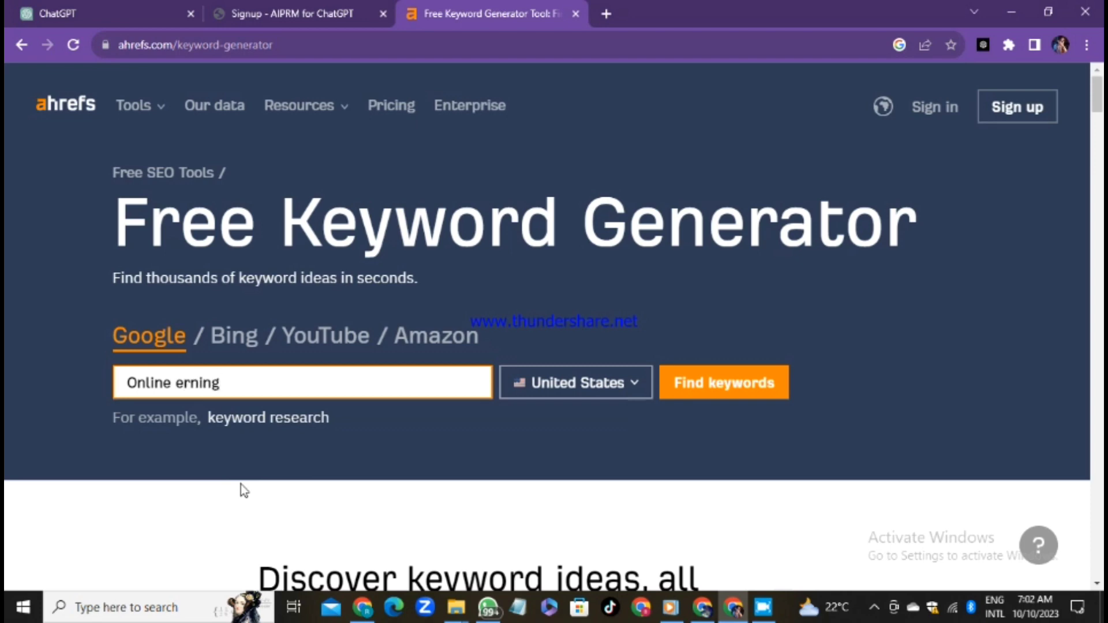
click(575, 393)
text(pak)
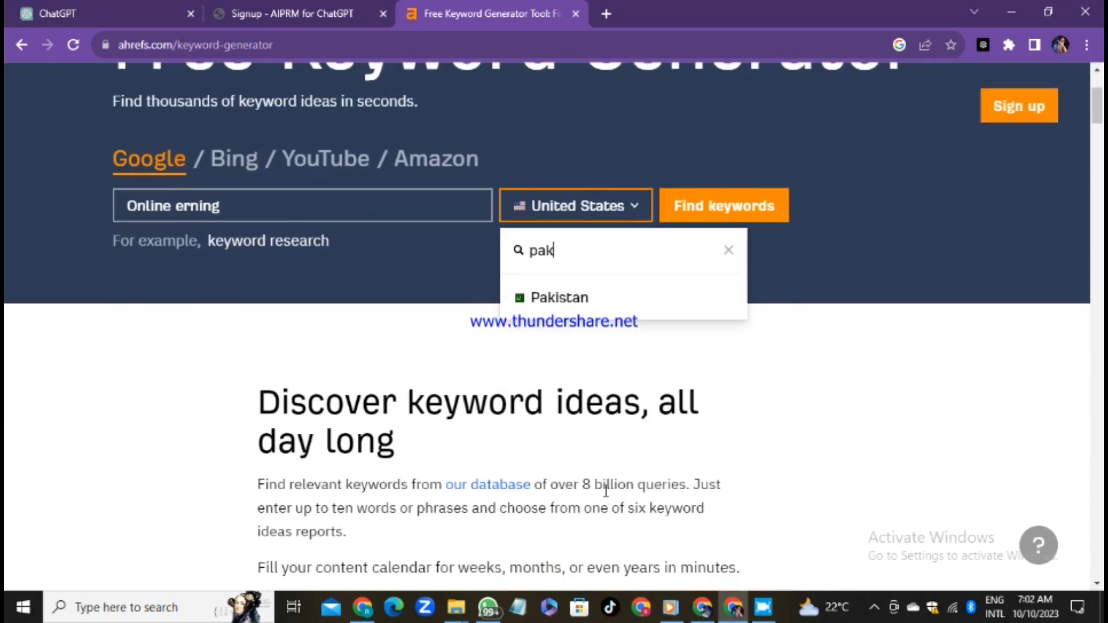
text(istan)
click(556, 296)
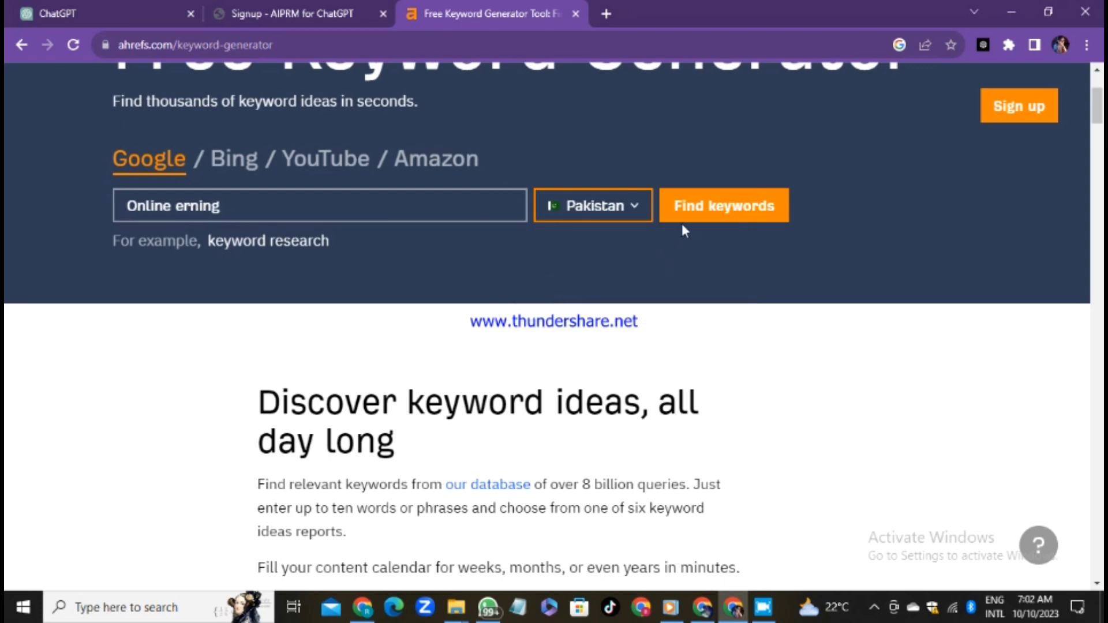
click(700, 218)
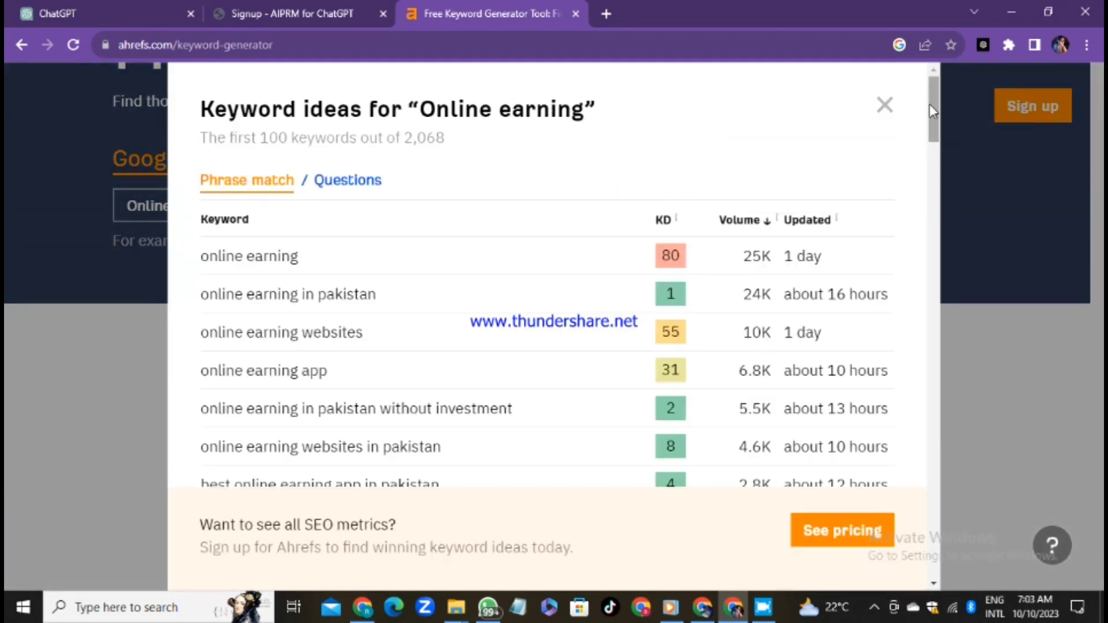
Examine the difficulty and volume of the phrase-match keyword ideas and of the question keywords.
drag(930, 106, 1039, 3)
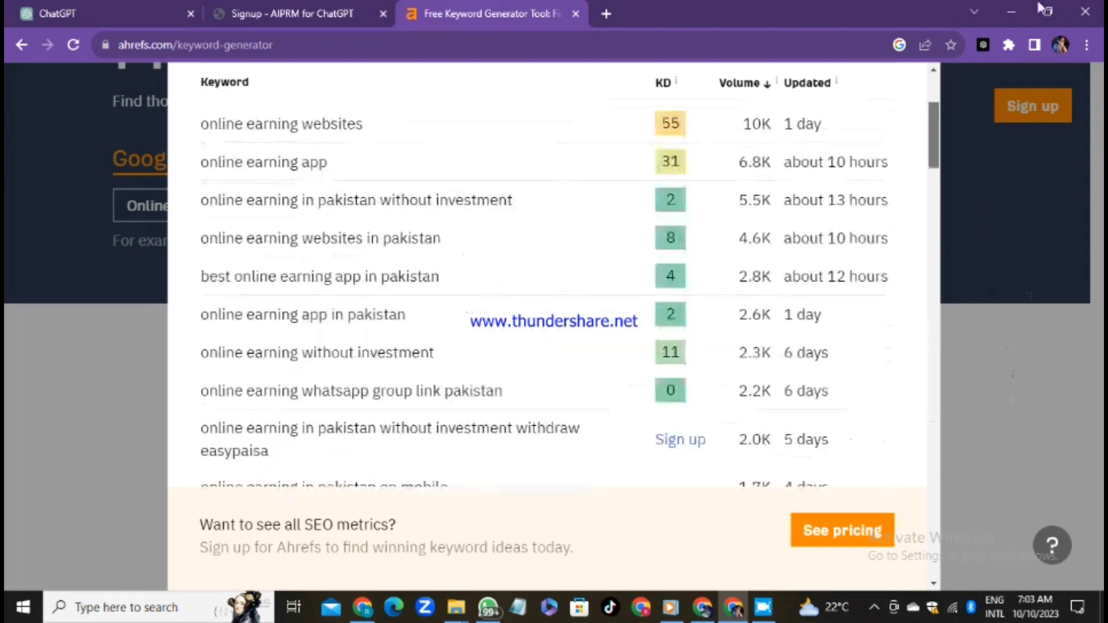
scroll(905, 150, up, 4)
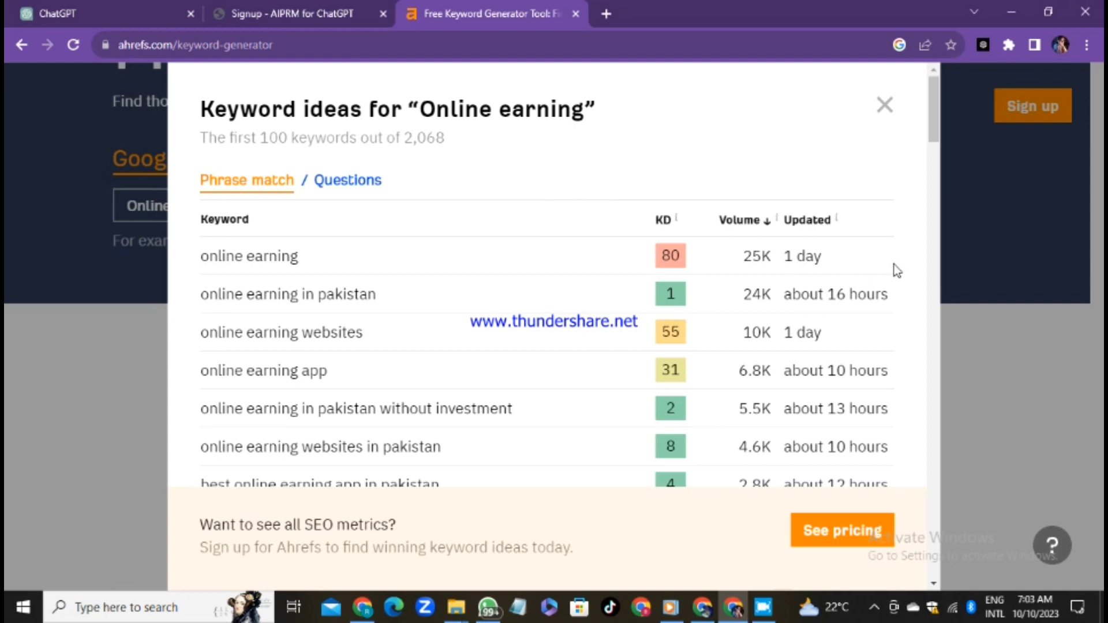
drag(935, 107, 946, 138)
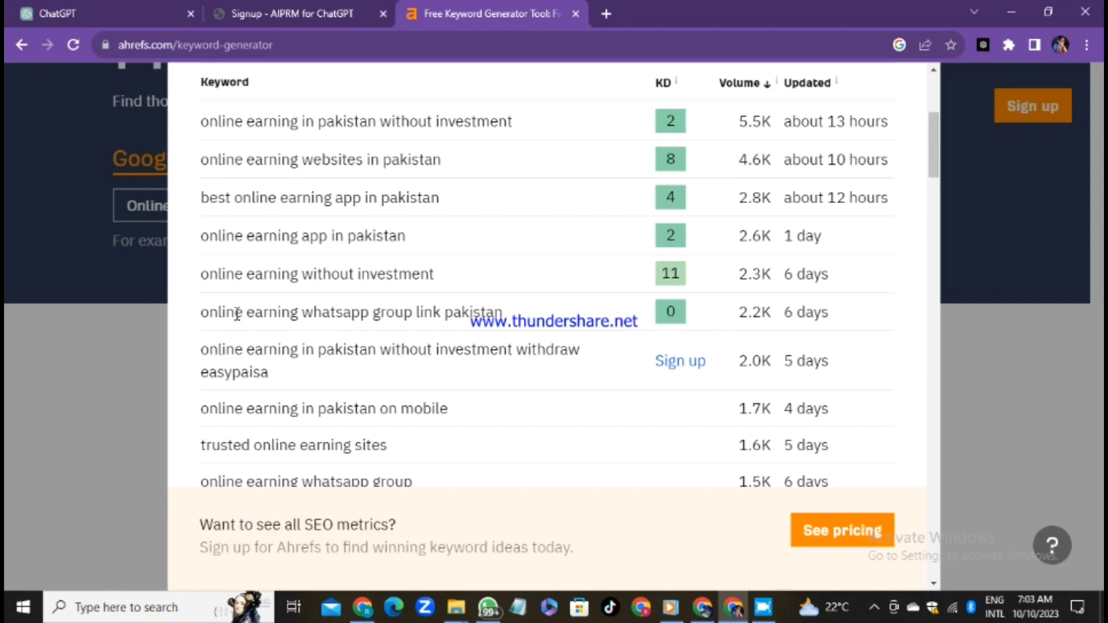
drag(930, 143, 958, 52)
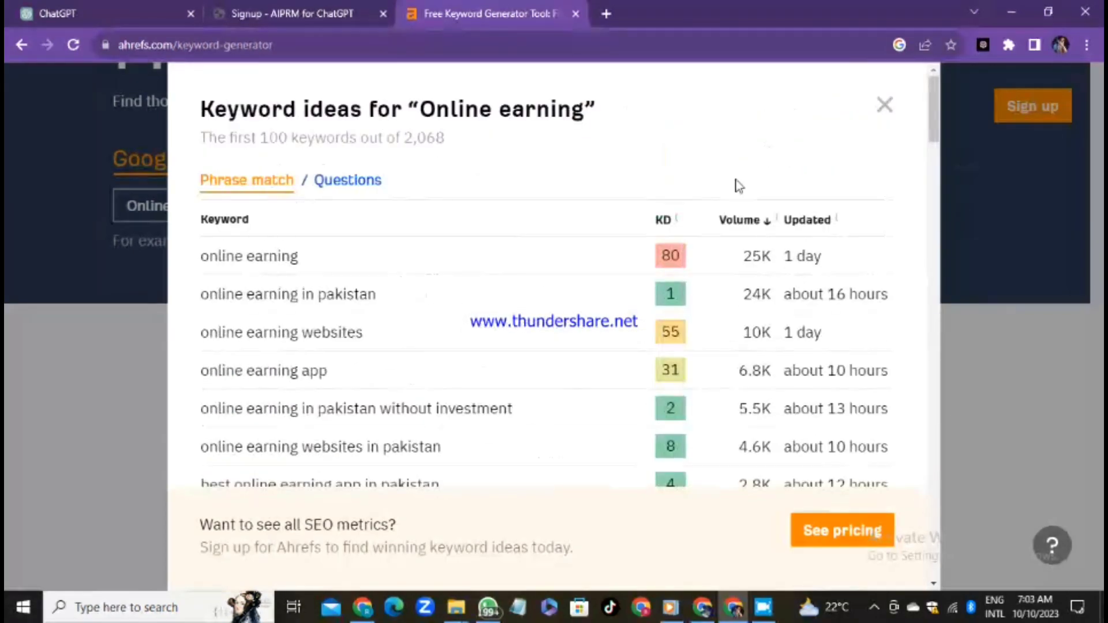
click(371, 182)
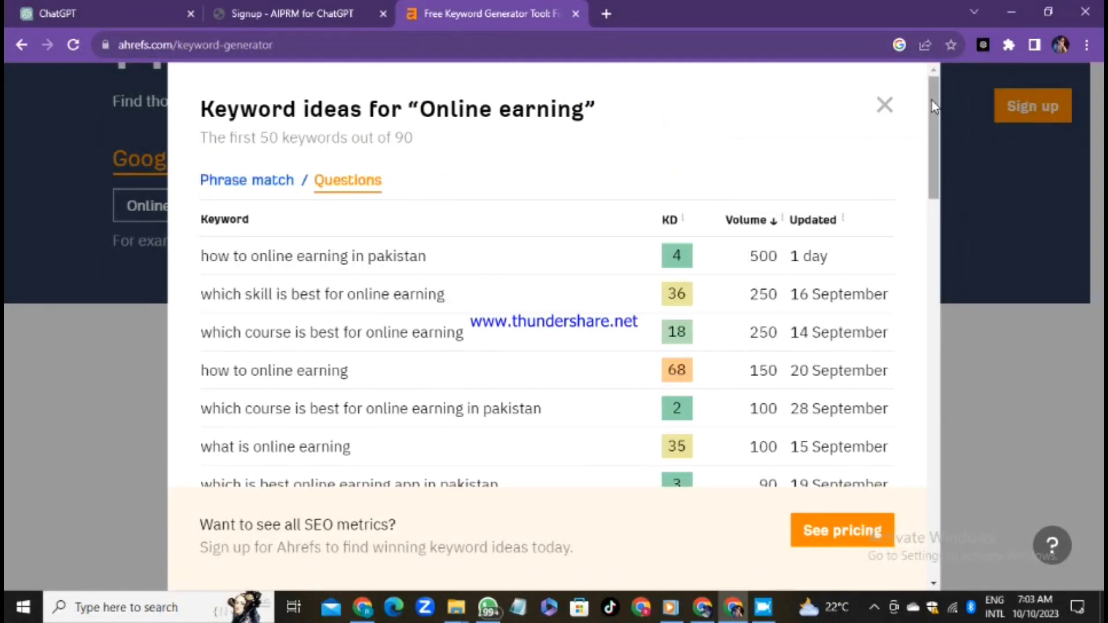
mouse_move(935, 106)
mouse_down()
mouse_move(957, 204)
mouse_move(947, 98)
mouse_up()
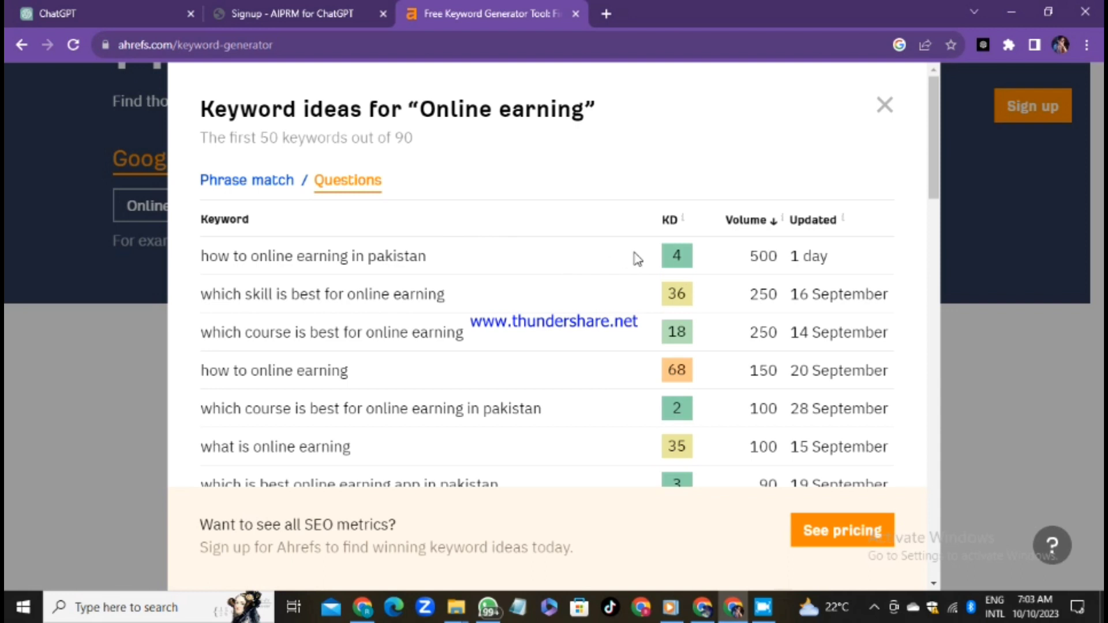
Copy the keyword "online earning websites" from the phrase-match ideas and switch to the ChatGPT chat.
click(232, 182)
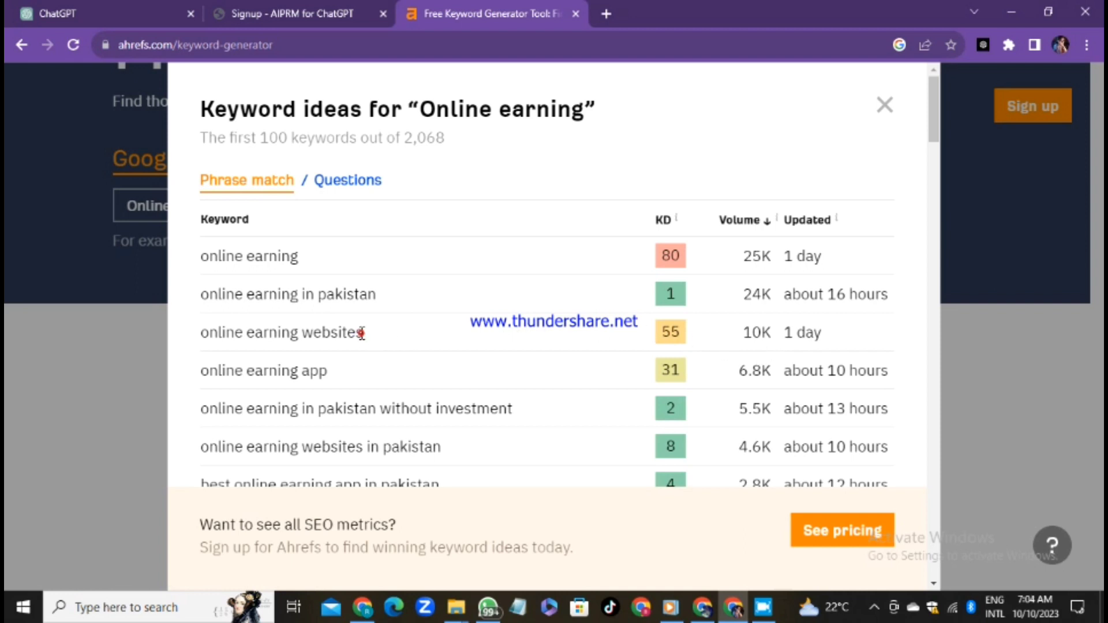
drag(362, 333, 216, 339)
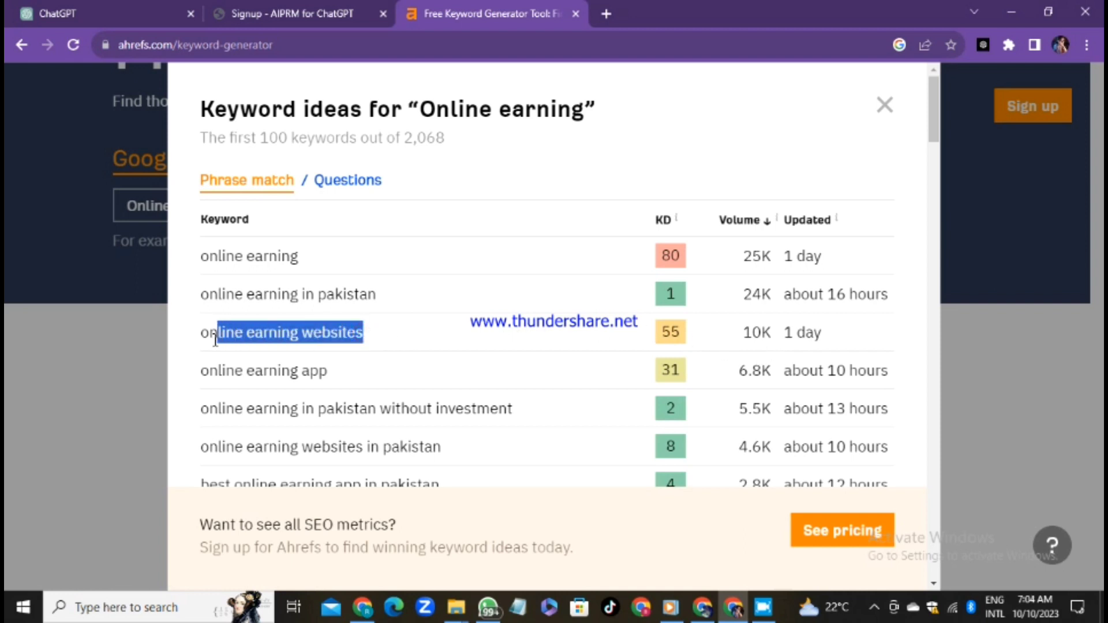
right_click(269, 334)
click(310, 348)
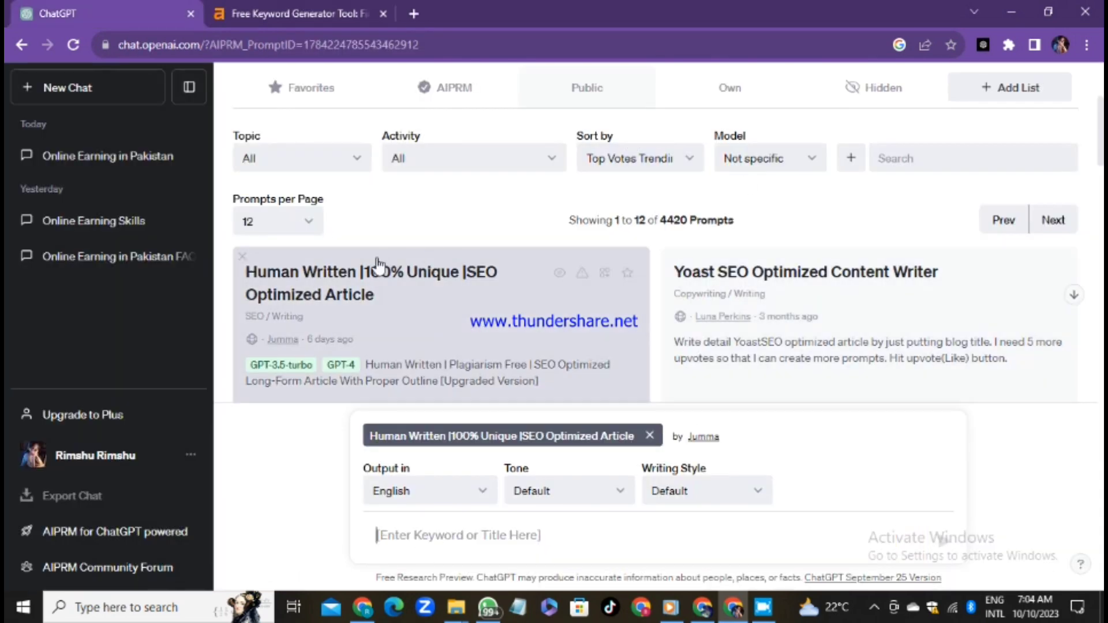
Generate an article with the selected AIPRM prompt for "online earning websites with 1000 words".
right_click(452, 540)
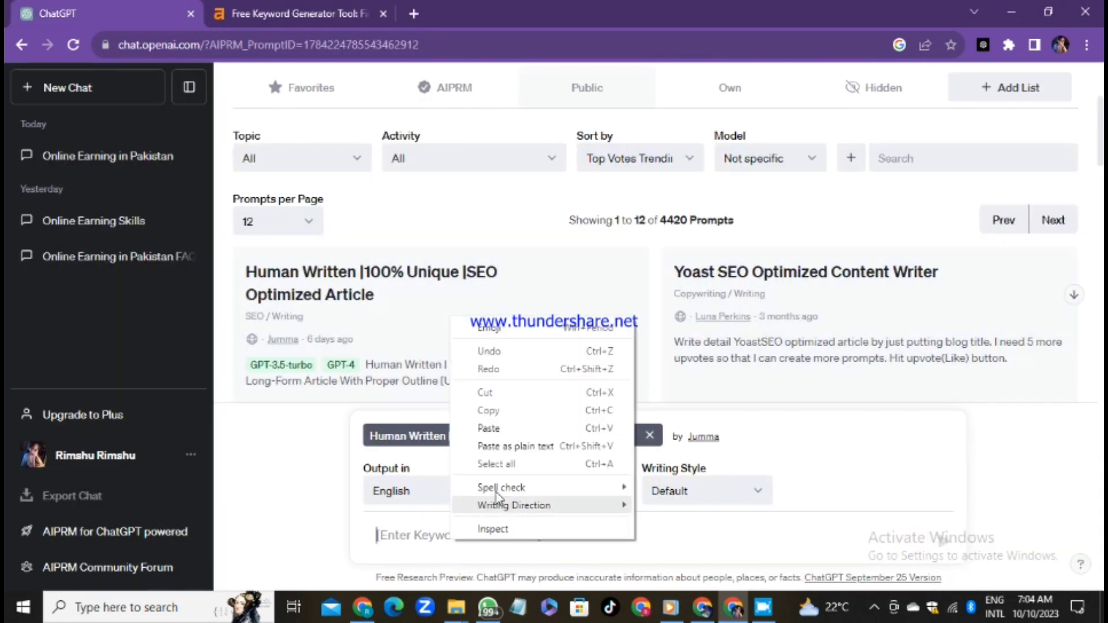
click(506, 427)
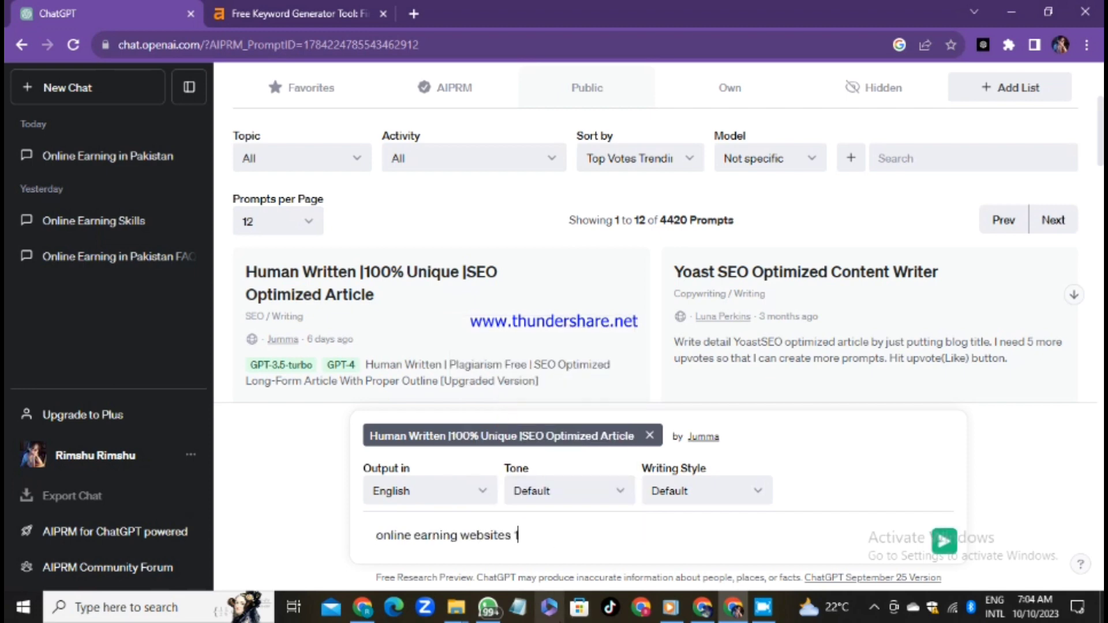
text(with 1000 words)
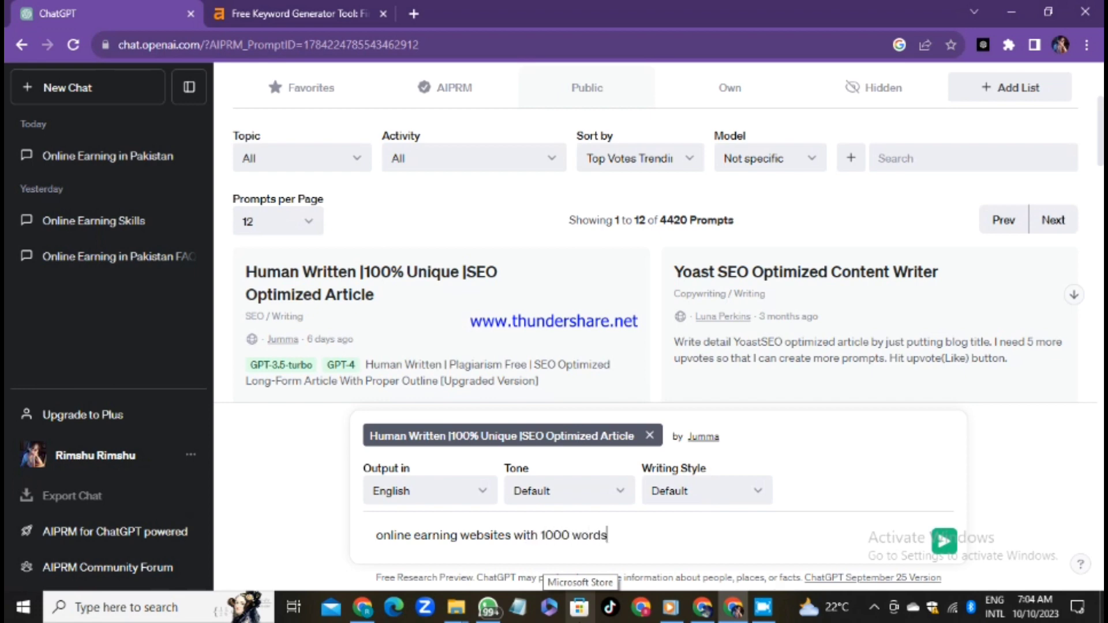
key(Return)
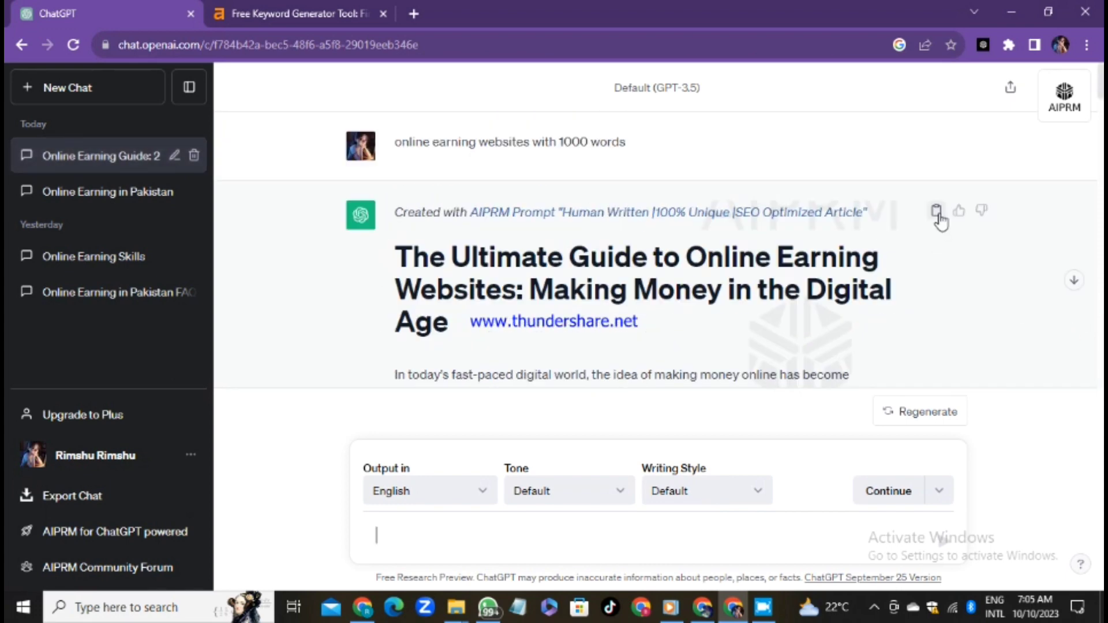
Search Google for "plagiarism checker" in a new browser tab and open Plagiarism Checker Free from plagiarismdetector.net.
click(415, 13)
click(473, 350)
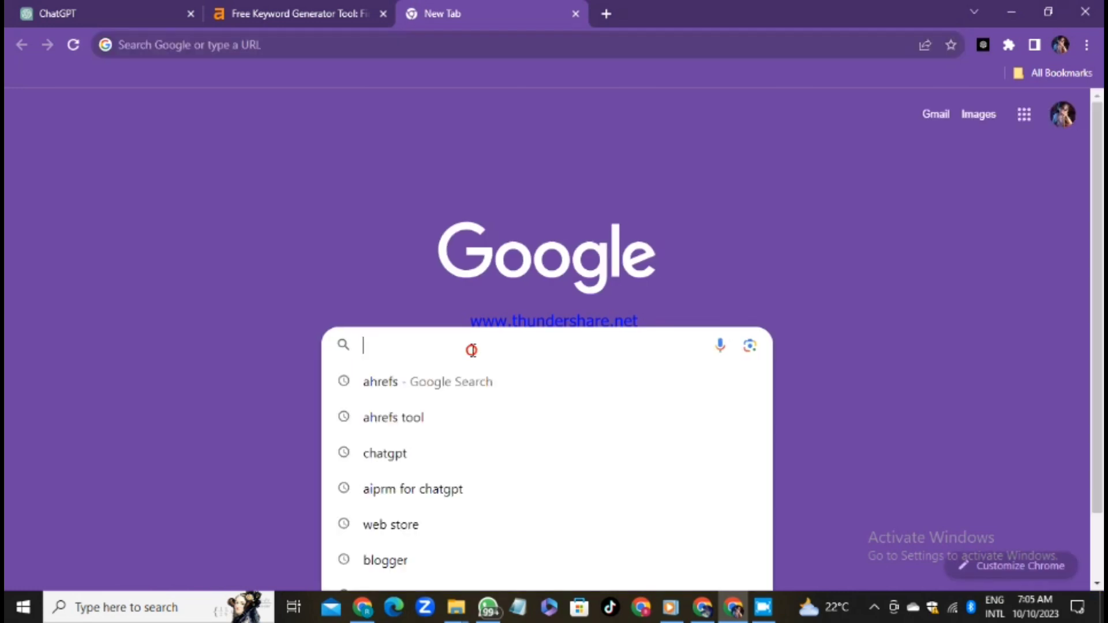
text(plagiarism checker)
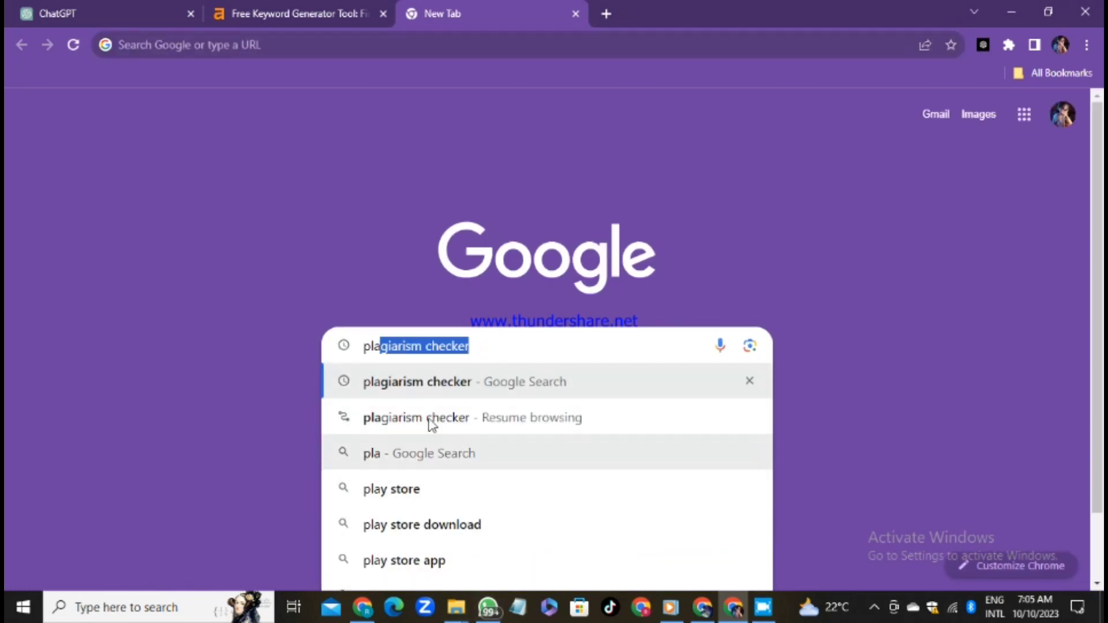
click(387, 391)
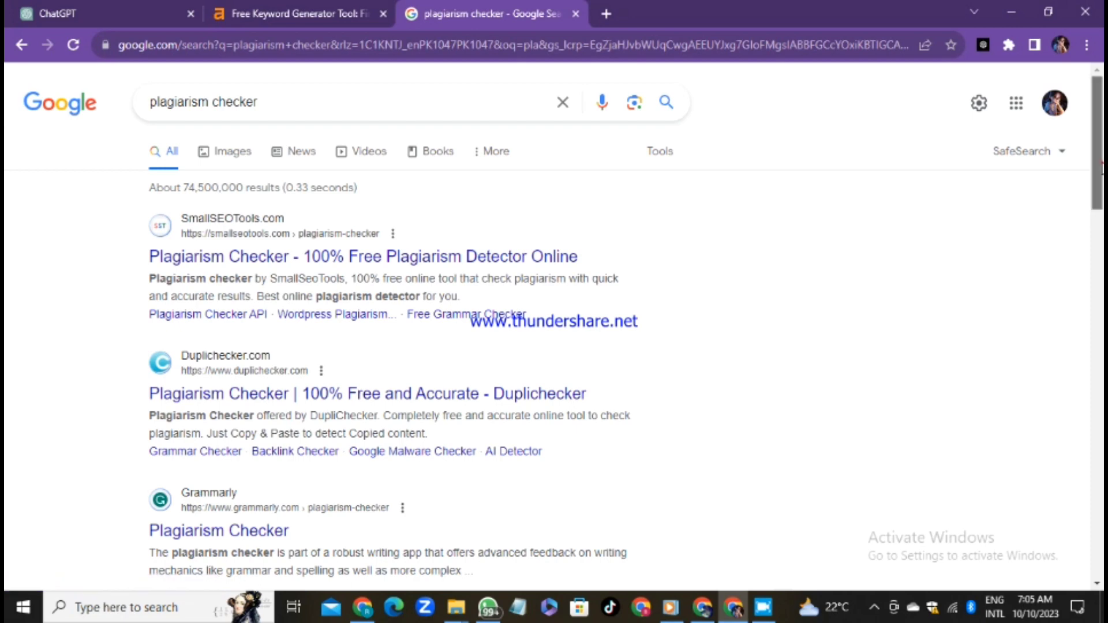
drag(1101, 173, 1099, 254)
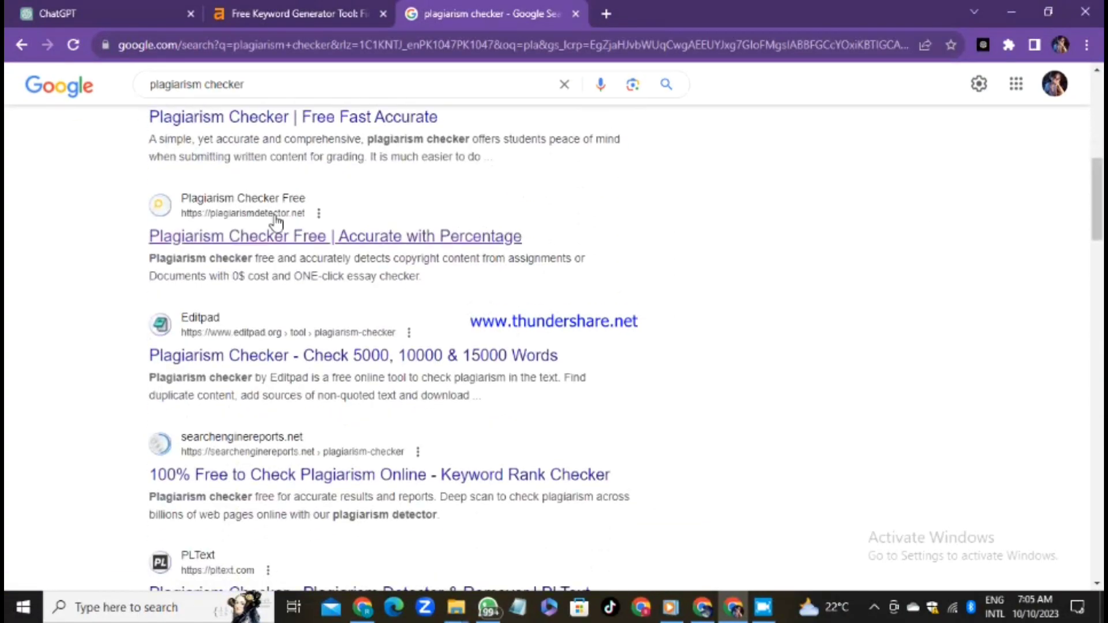
click(278, 242)
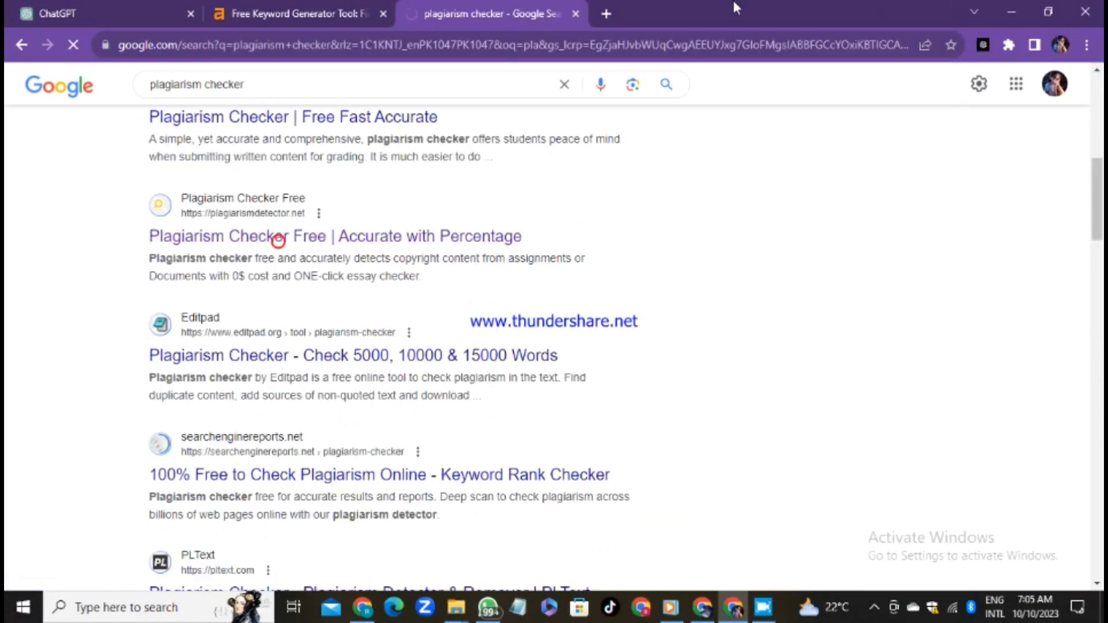
click(240, 238)
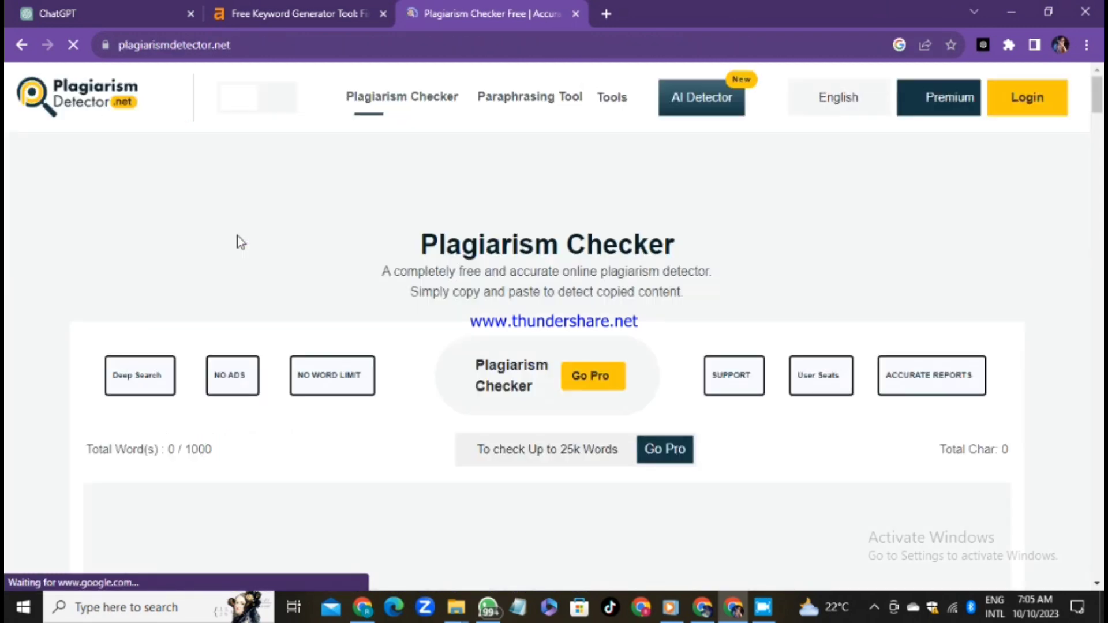
Paste the copied ChatGPT article into the plagiarism checker's text area.
scroll(1098, 95, down, 5)
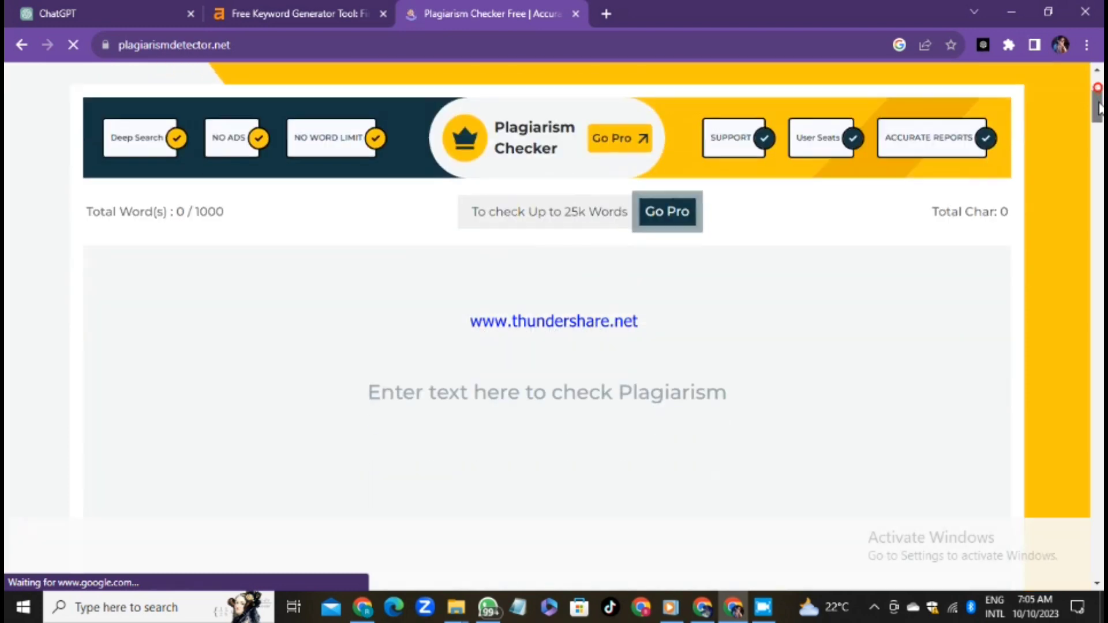
click(138, 260)
right_click(138, 260)
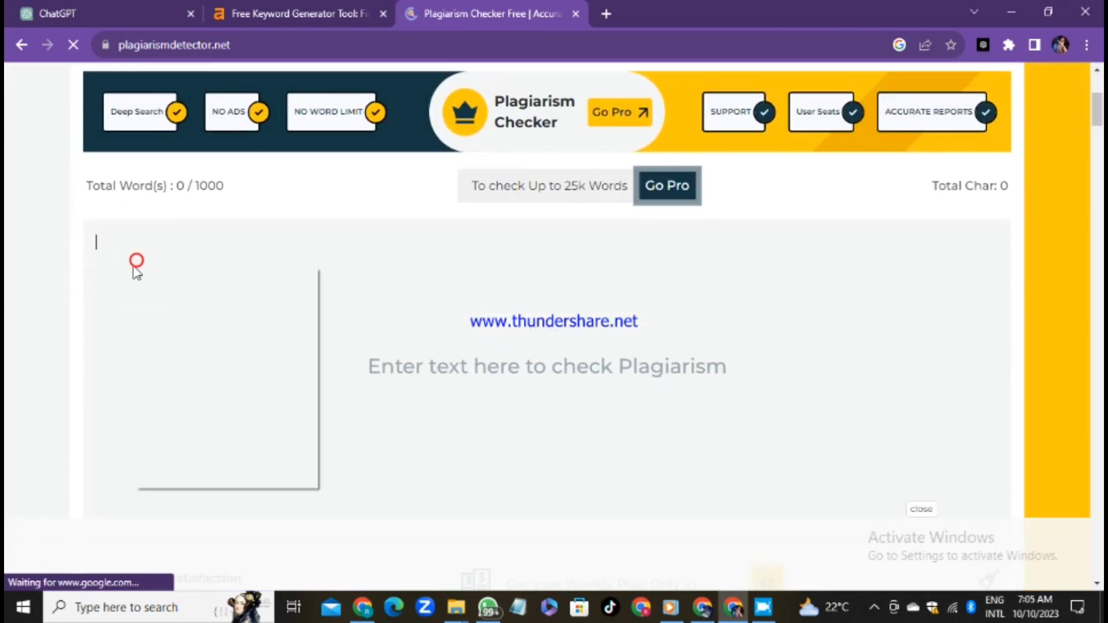
click(173, 375)
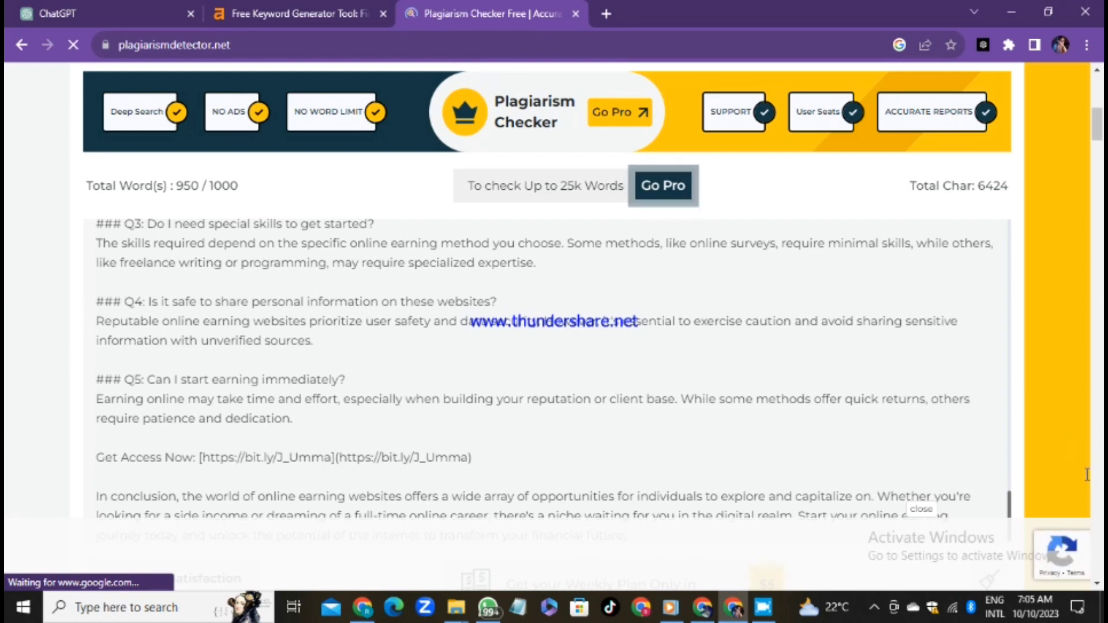
Delete the "Created with AIPRM Prompt" credit and its link from the start of the pasted article.
scroll(1009, 511, up, 10)
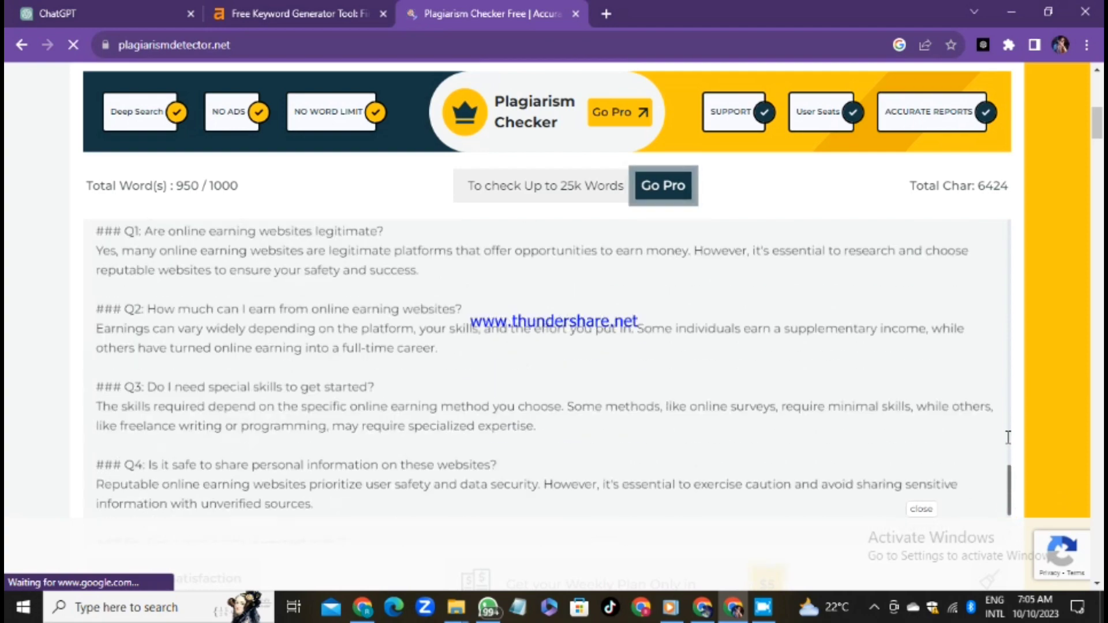
scroll(1012, 344, up, 10)
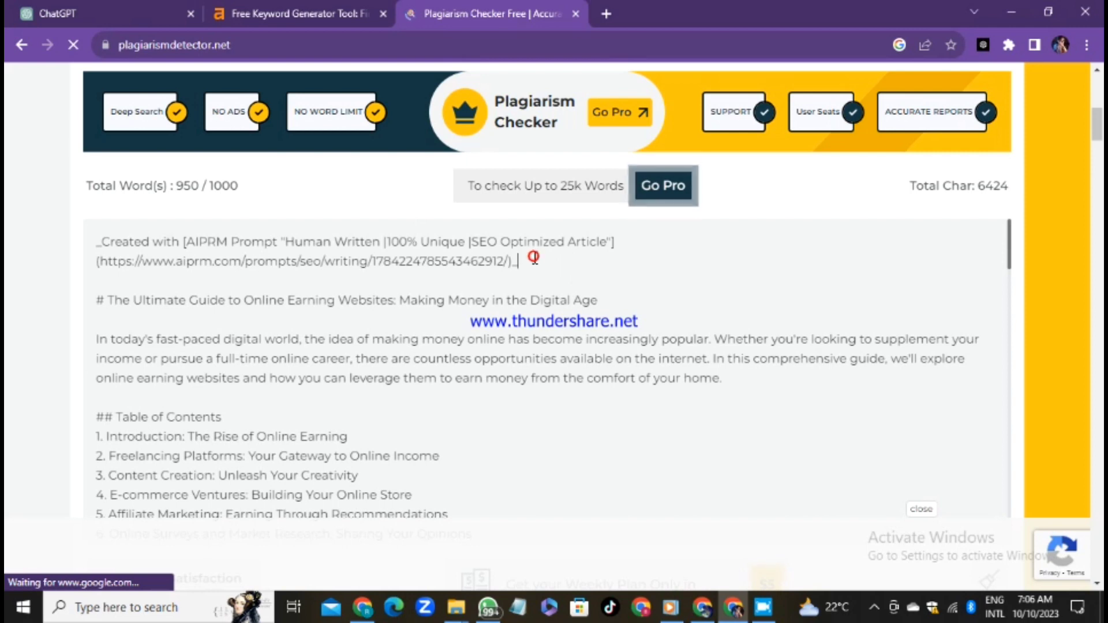
drag(522, 267, 86, 217)
key(BackSpace)
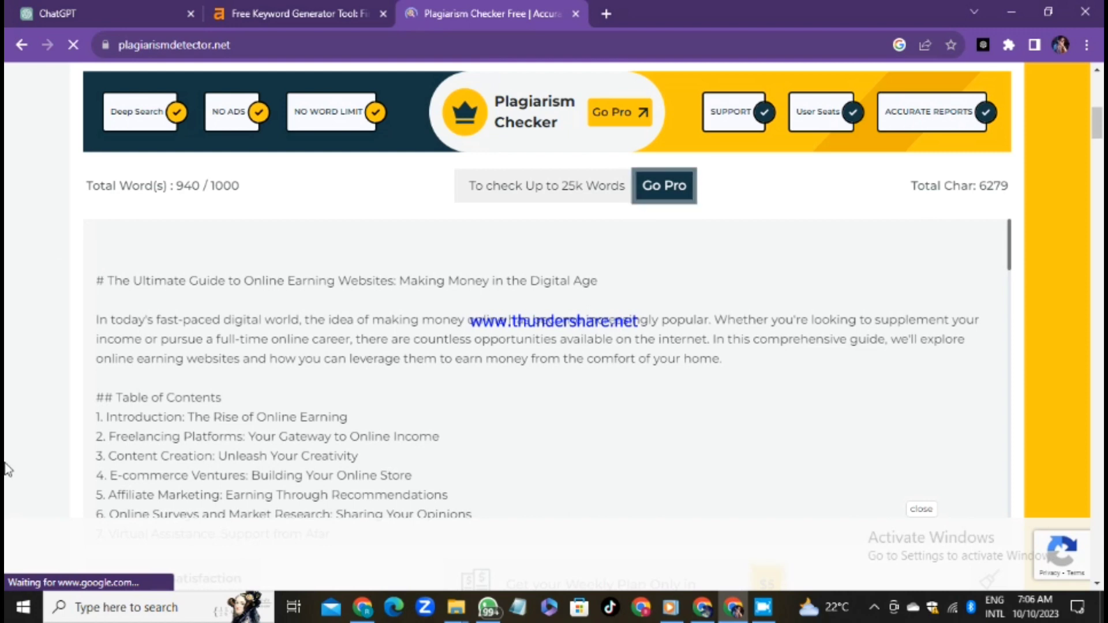
Remove the hash marks from the article title and the "Table of Contents" heading.
key(Delete)
key(BackSpace)
key(BackSpace)
key(Down)
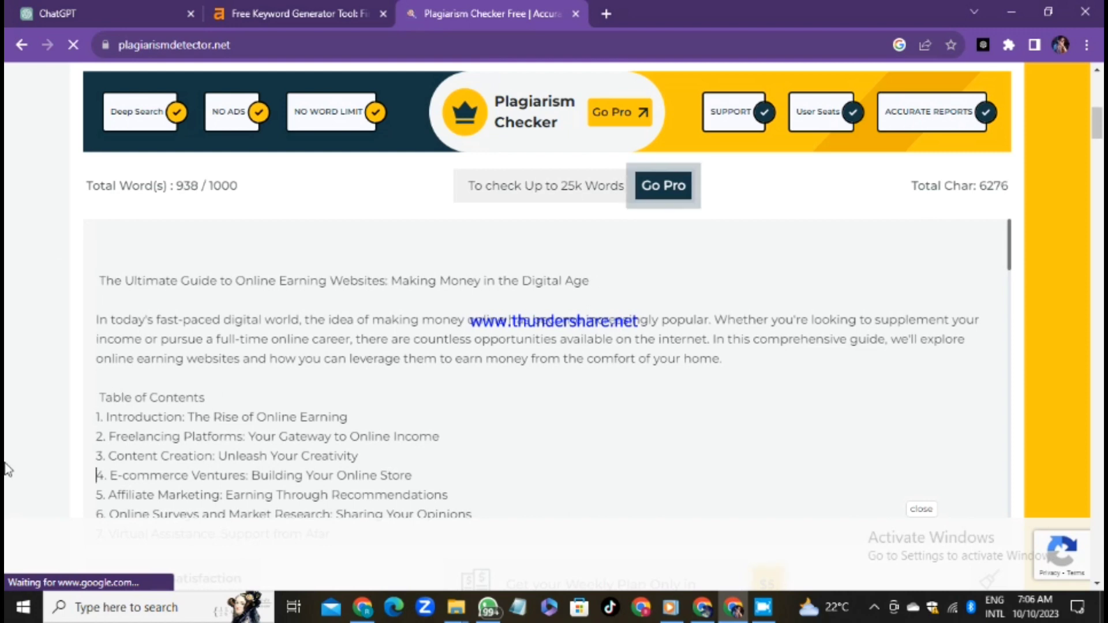
Remove the hash marks from the heading "1. Introduction: The Rise of Online Earning" below the table of contents.
key(Down)
key(Down)
key(Down)
key(Down)
key(Down)
key(Down)
key(Down)
key(Down)
key(Down)
key(Down)
key(Down)
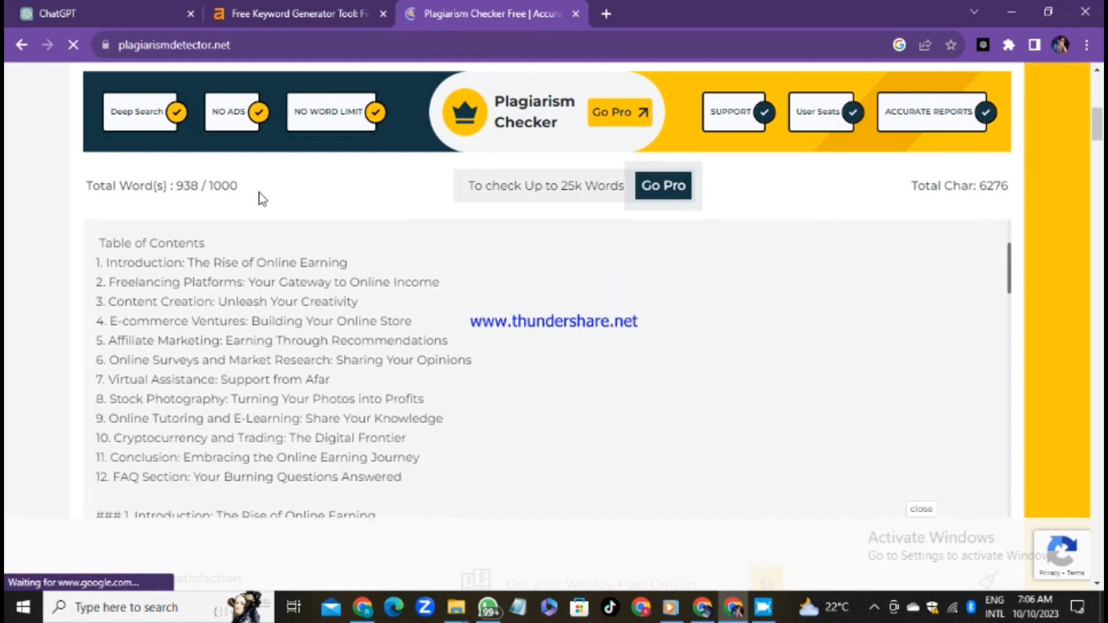
scroll(100, 452, down, 3)
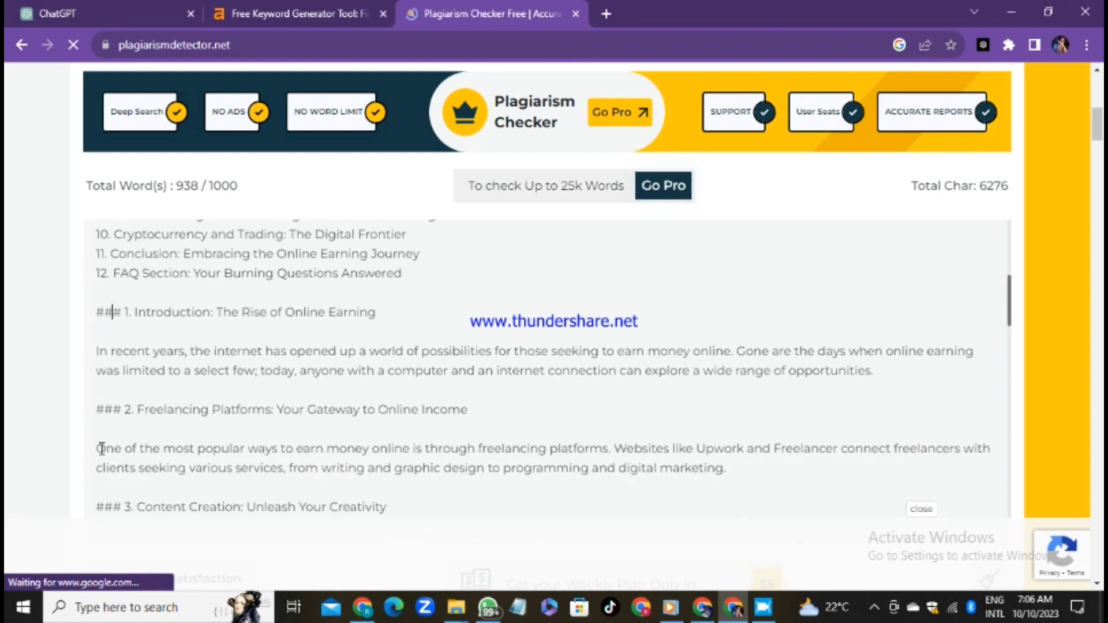
key(Right)
key(Right)
key(BackSpace)
key(BackSpace)
key(BackSpace)
key(BackSpace)
Remove the hash marks from the section 2 "Freelancing Platforms" and section 3 "Content Creation" headings.
key(Down)
key(Down)
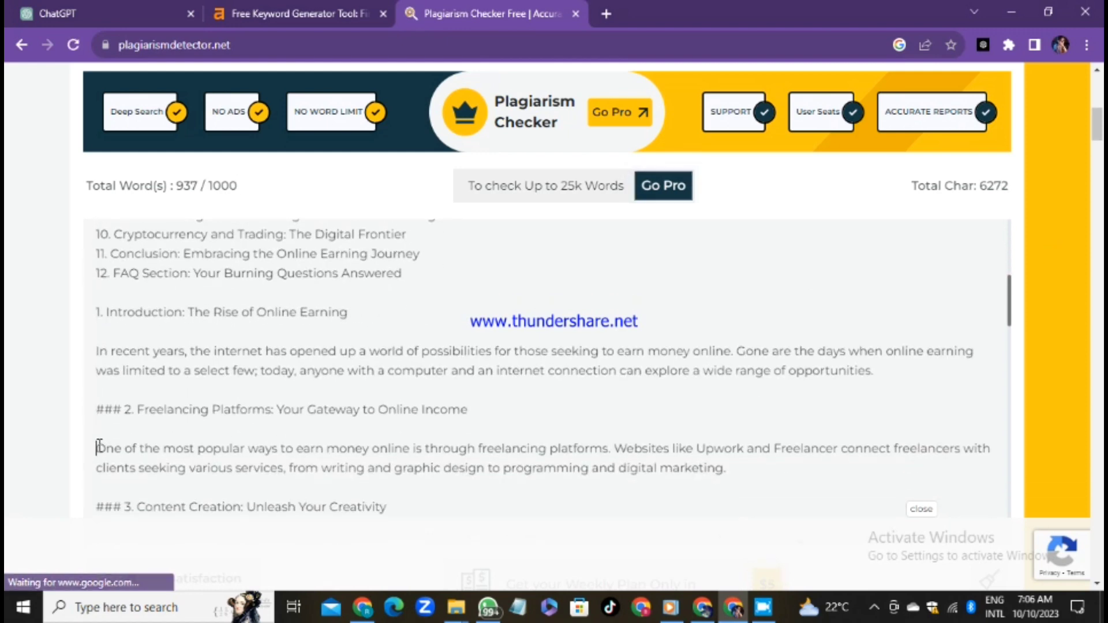
key(Right)
key(Right)
key(Right)
key(BackSpace)
key(BackSpace)
key(BackSpace)
key(Down)
key(Down)
key(Down)
key(Down)
key(Down)
key(Right)
key(Right)
key(BackSpace)
key(BackSpace)
key(BackSpace)
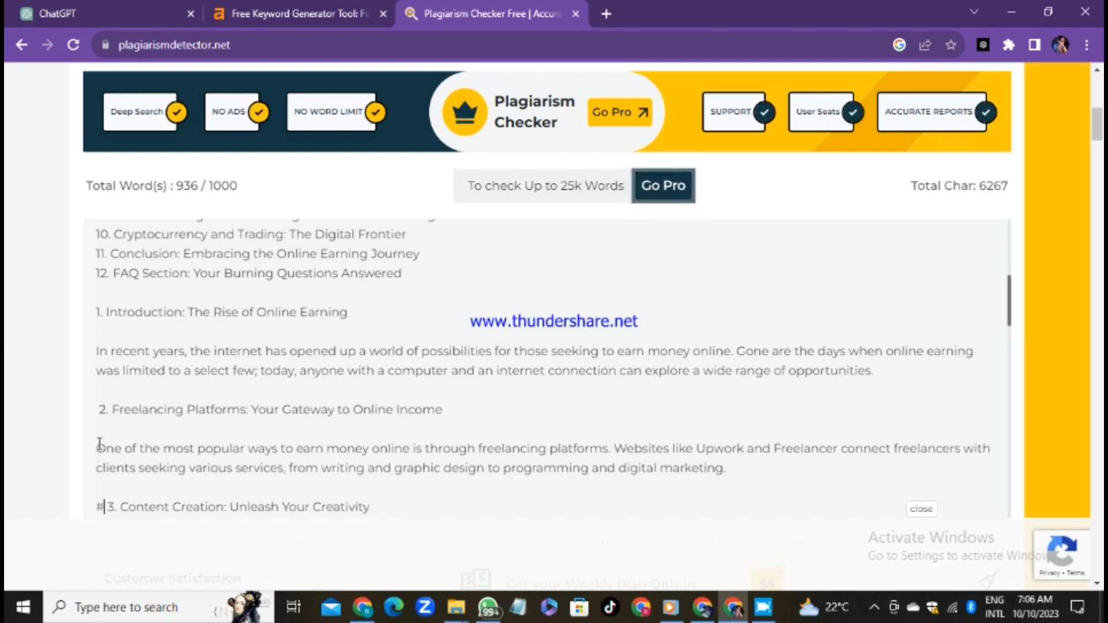
Remove the hash marks from the heading "4. E-commerce Ventures: Building Your Online Store".
key(Down)
key(Down)
key(Down)
key(Down)
key(Down)
key(Down)
key(Down)
key(Down)
key(Up)
key(Up)
key(Up)
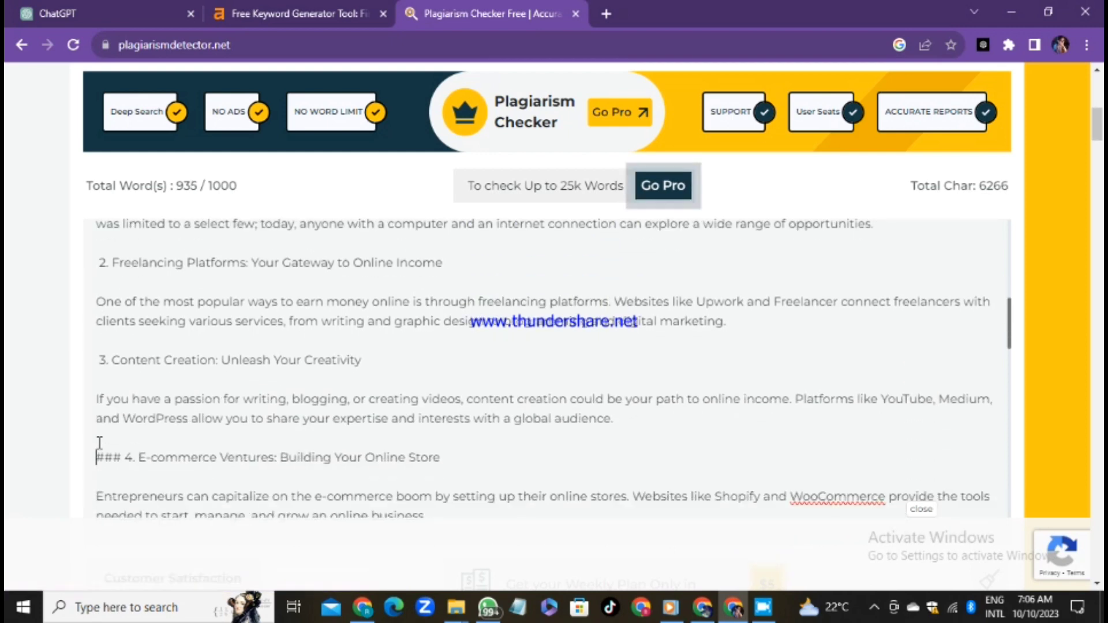
key(Right)
key(Right)
key(Right)
key(Right)
key(BackSpace)
key(BackSpace)
key(BackSpace)
key(BackSpace)
Remove the hash marks from the section 5 "Affiliate Marketing" and section 6 "Online Surveys and Market Research" headings.
key(Down)
key(Down)
key(Down)
key(Down)
key(Down)
key(Down)
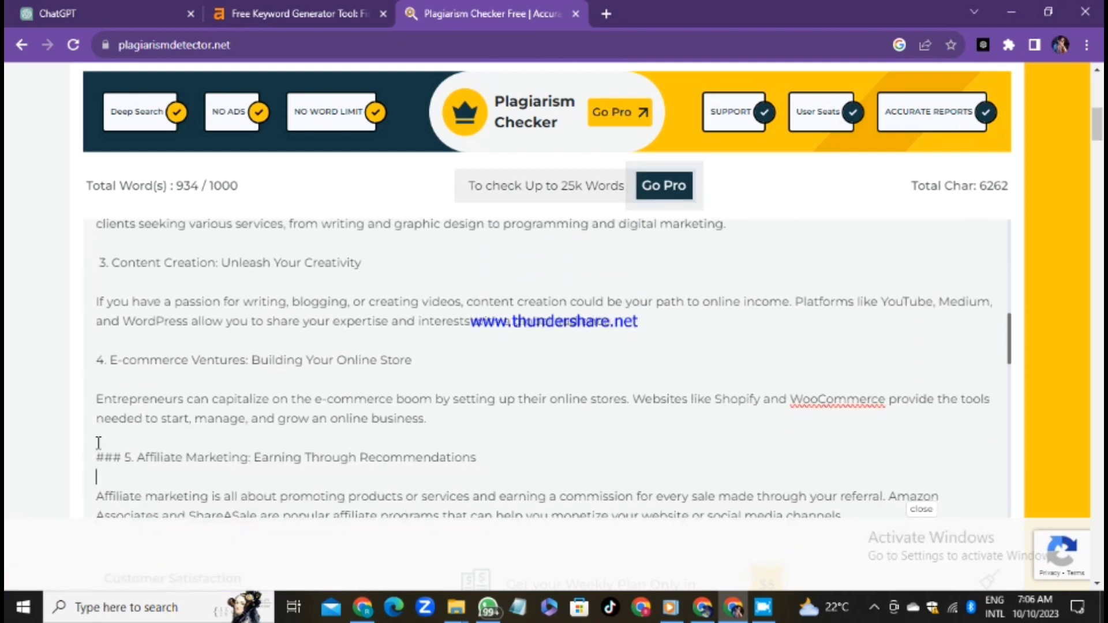
key(BackSpace)
key(BackSpace)
key(BackSpace)
key(Down)
key(Down)
key(Down)
key(Down)
key(Down)
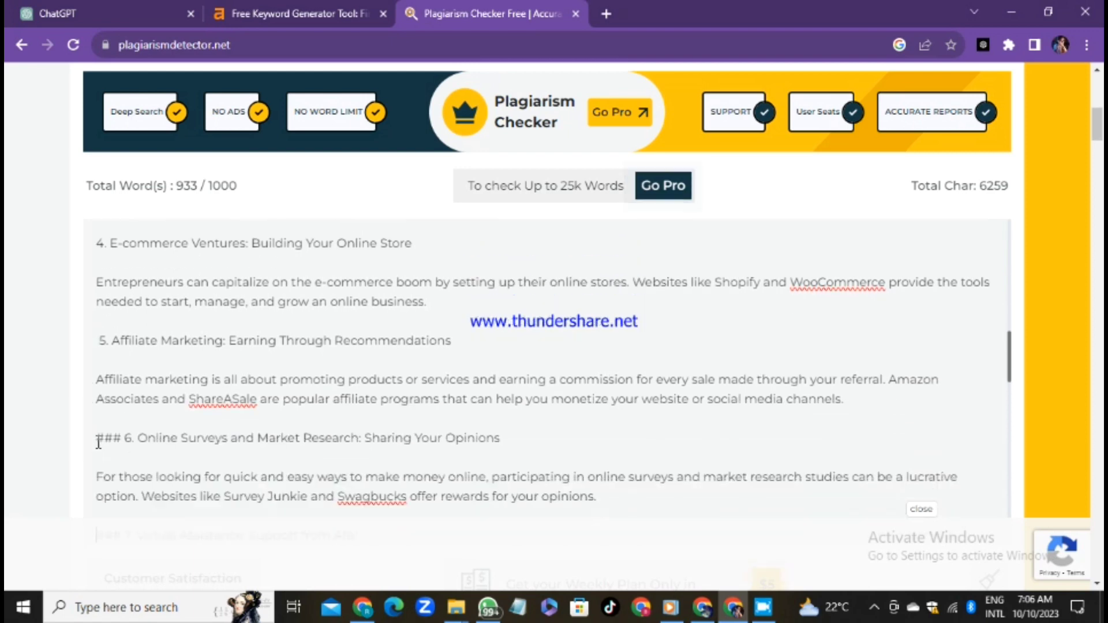
key(BackSpace)
key(BackSpace)
key(BackSpace)
key(BackSpace)
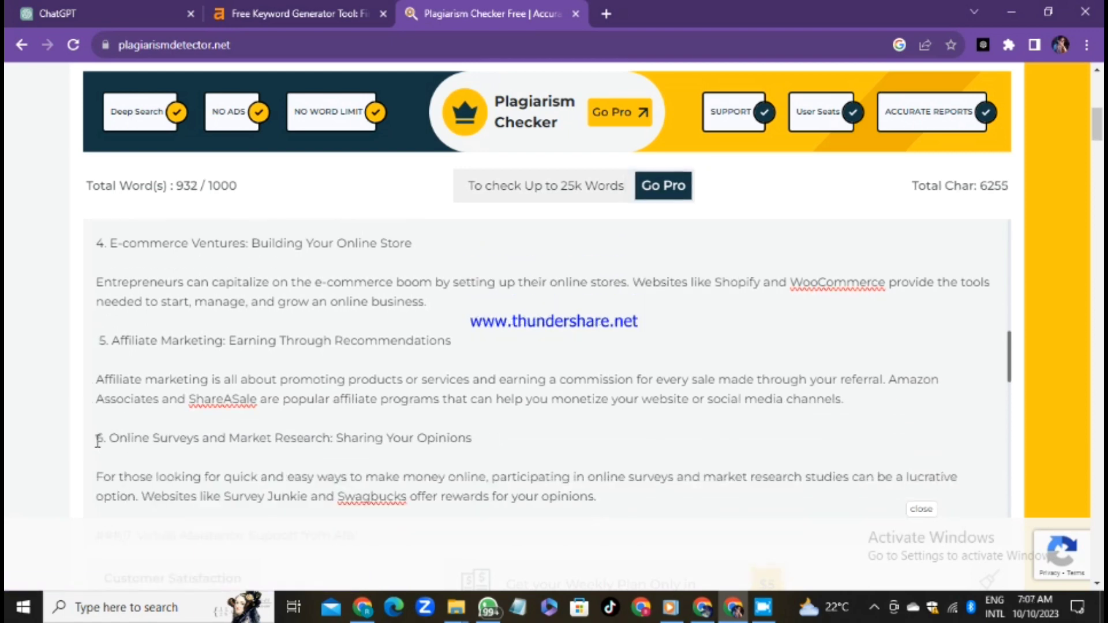
Remove the hash marks from the section 7 "Virtual Assistance" and section 8 "Stock Photography" headings.
key(Down)
key(BackSpace)
key(BackSpace)
key(BackSpace)
key(BackSpace)
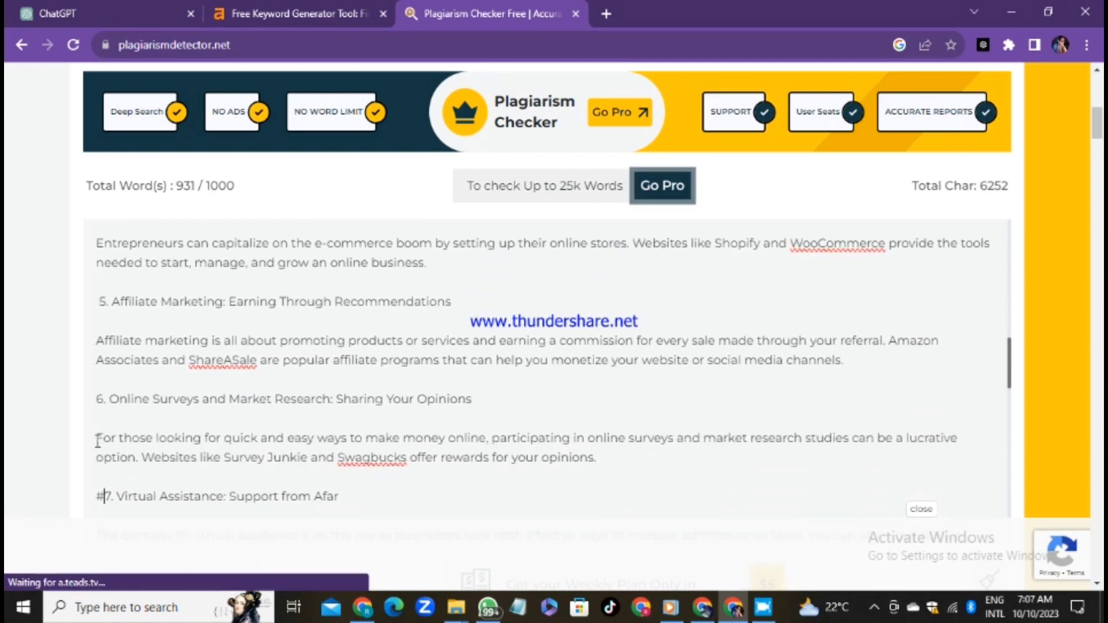
key(Down)
key(Down)
key(Down)
key(BackSpace)
key(BackSpace)
key(BackSpace)
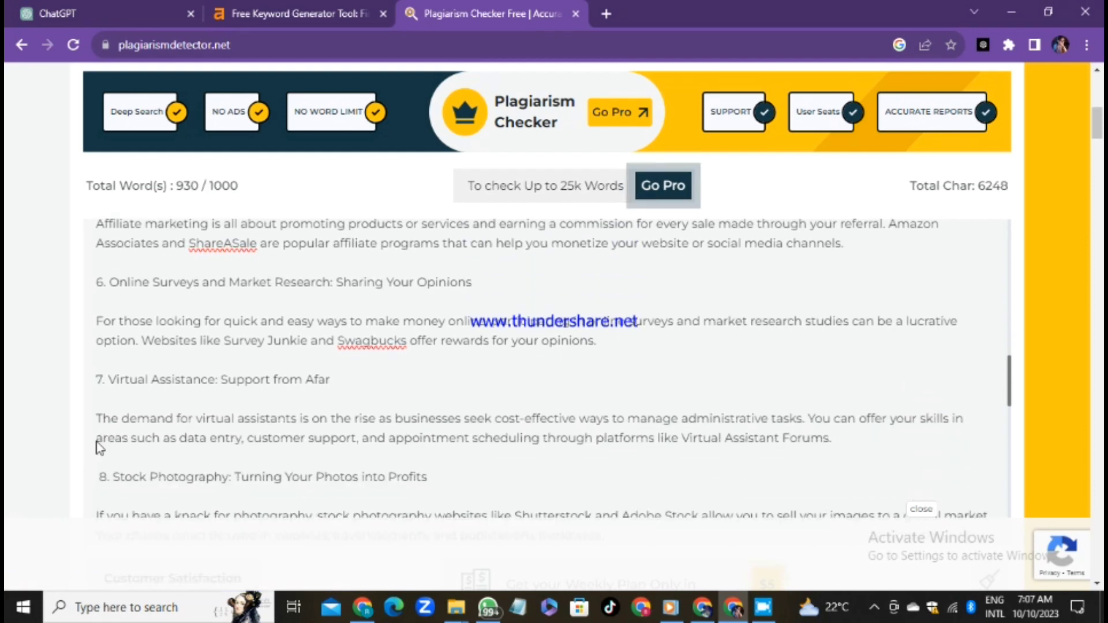
Remove the hash marks from the section 9 "Online Tutoring and E-Learning" and section 10 "Cryptocurrency and Trading" headings.
key(Down)
key(Down)
key(Down)
key(Down)
key(Down)
key(BackSpace)
key(BackSpace)
key(BackSpace)
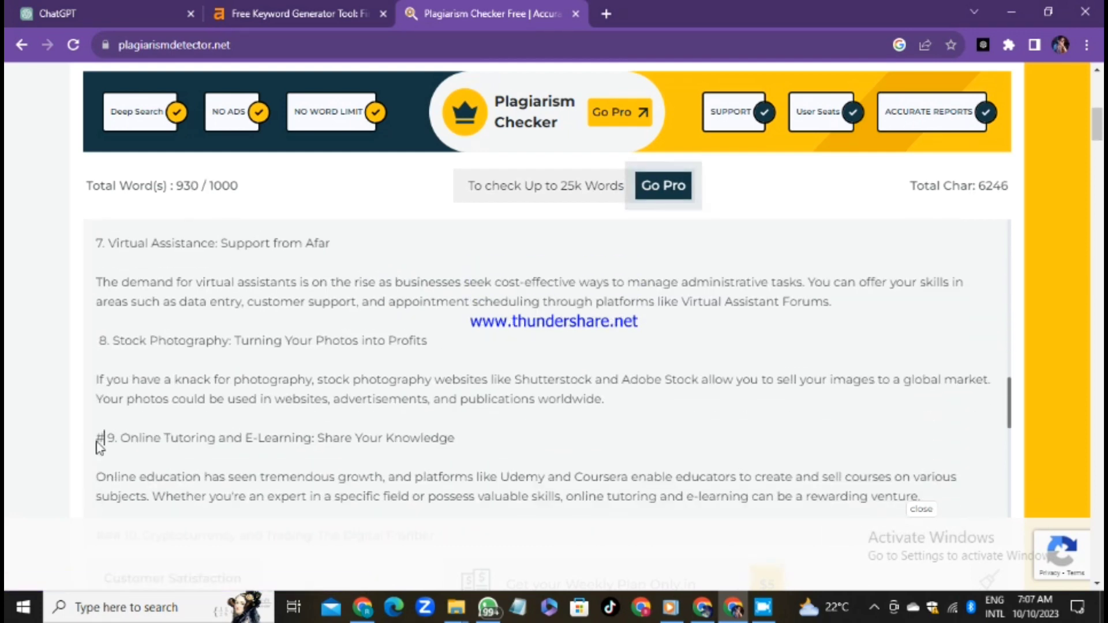
key(Down)
key(Down)
key(Down)
key(Down)
key(Down)
key(Down)
key(BackSpace)
key(BackSpace)
key(BackSpace)
Remove the hash marks from the section 11 "Conclusion" heading and the "FAQ Section" heading.
key(Down)
key(Down)
key(Down)
key(Down)
key(Down)
key(Down)
key(Down)
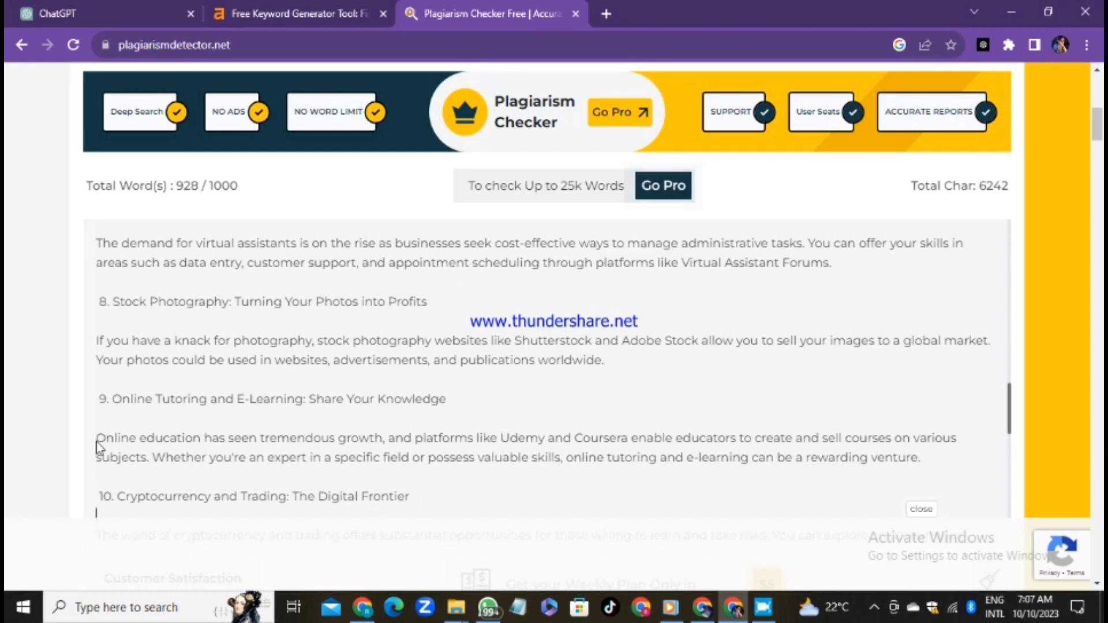
key(BackSpace)
key(BackSpace)
key(BackSpace)
key(Down)
key(Down)
key(Down)
key(Down)
key(Down)
key(Down)
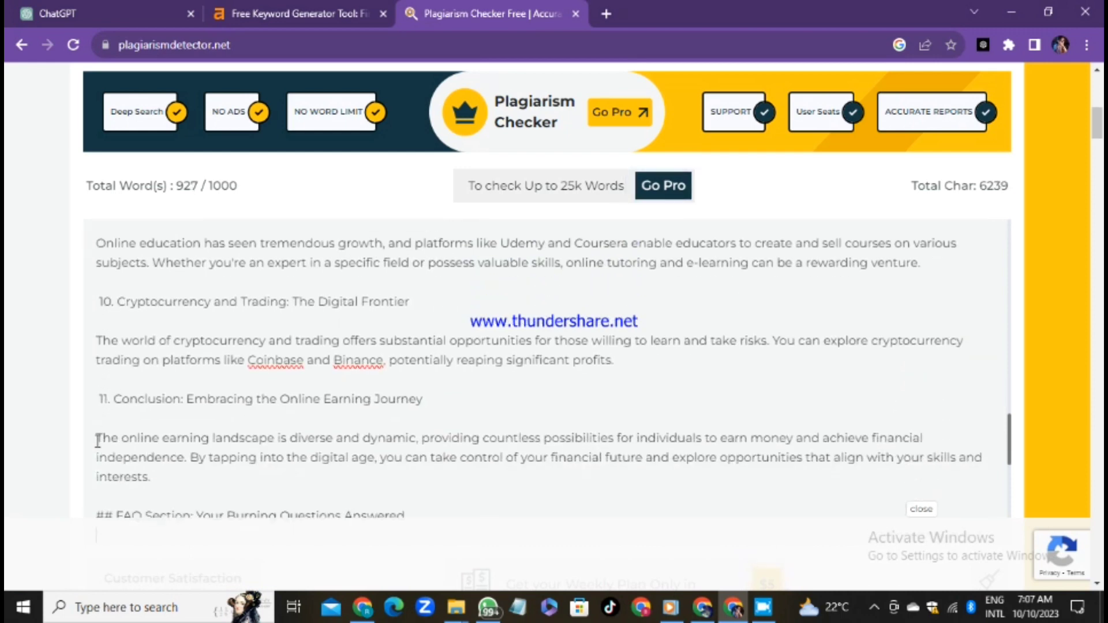
key(Right)
key(Right)
key(Right)
key(BackSpace)
key(BackSpace)
key(BackSpace)
Remove the hash marks in front of the "FAQ Section" heading and the FAQ question Q1.
key(Right)
key(Right)
key(Right)
key(BackSpace)
key(BackSpace)
key(BackSpace)
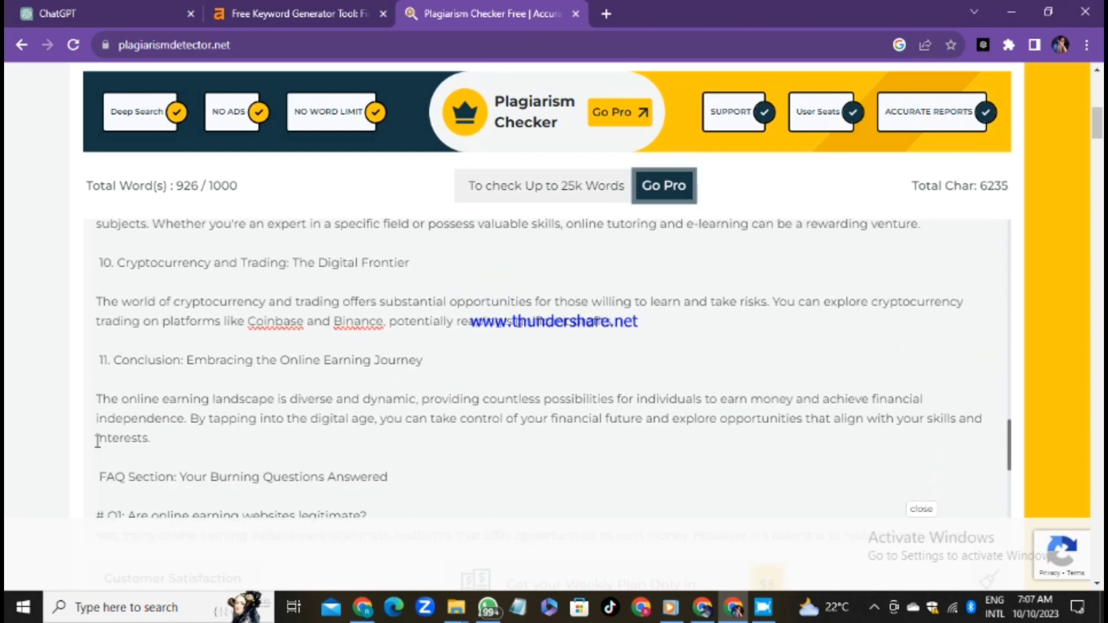
key(Down)
key(Down)
key(Down)
key(Down)
key(Down)
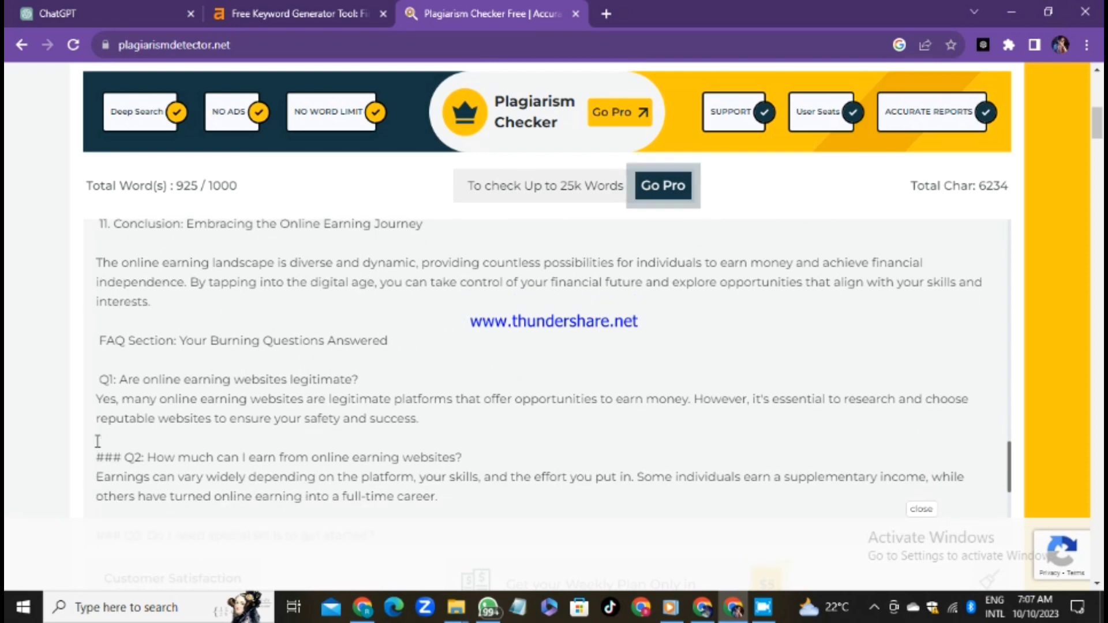
Remove the hash marks in front of FAQ question Q2, "How much can I earn from online earning websites?".
key(Right)
key(Right)
key(Right)
key(BackSpace)
key(BackSpace)
key(BackSpace)
Remove the hash marks in front of FAQ question Q3, "Do I need special skills to get started?".
key(Down)
key(Down)
key(Down)
key(Down)
key(Down)
key(Down)
key(Down)
key(Down)
key(Right)
key(Right)
key(BackSpace)
key(BackSpace)
key(BackSpace)
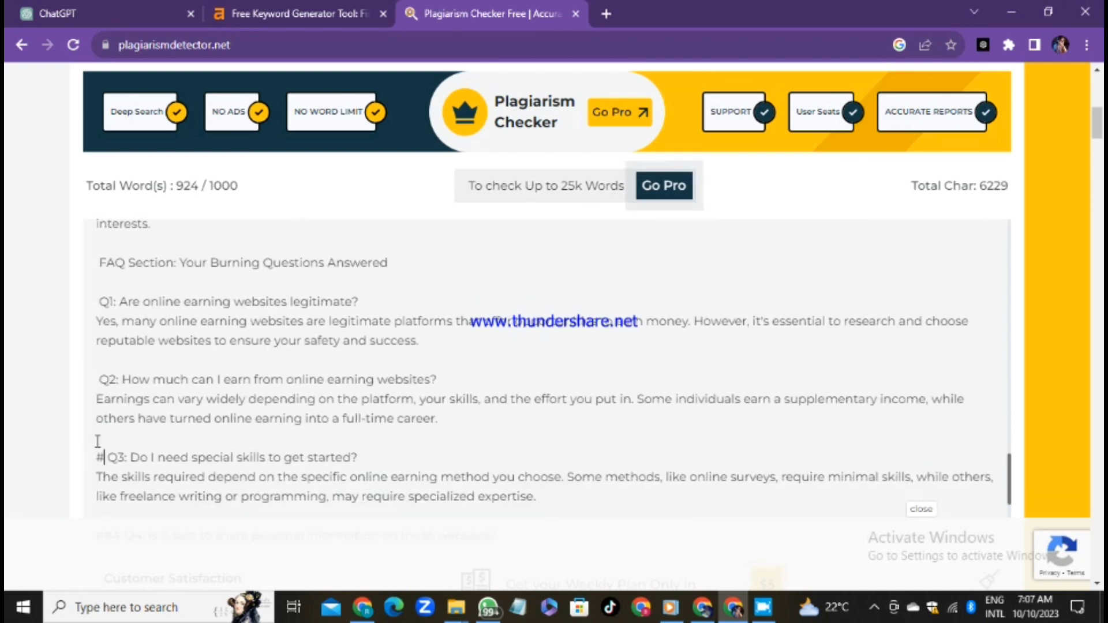
Remove the hash marks in front of FAQ question Q4, "Is it safe to share personal information on these websites?".
key(Down)
key(Down)
key(Down)
key(Down)
key(Down)
key(Right)
key(Right)
key(Right)
key(BackSpace)
key(BackSpace)
key(BackSpace)
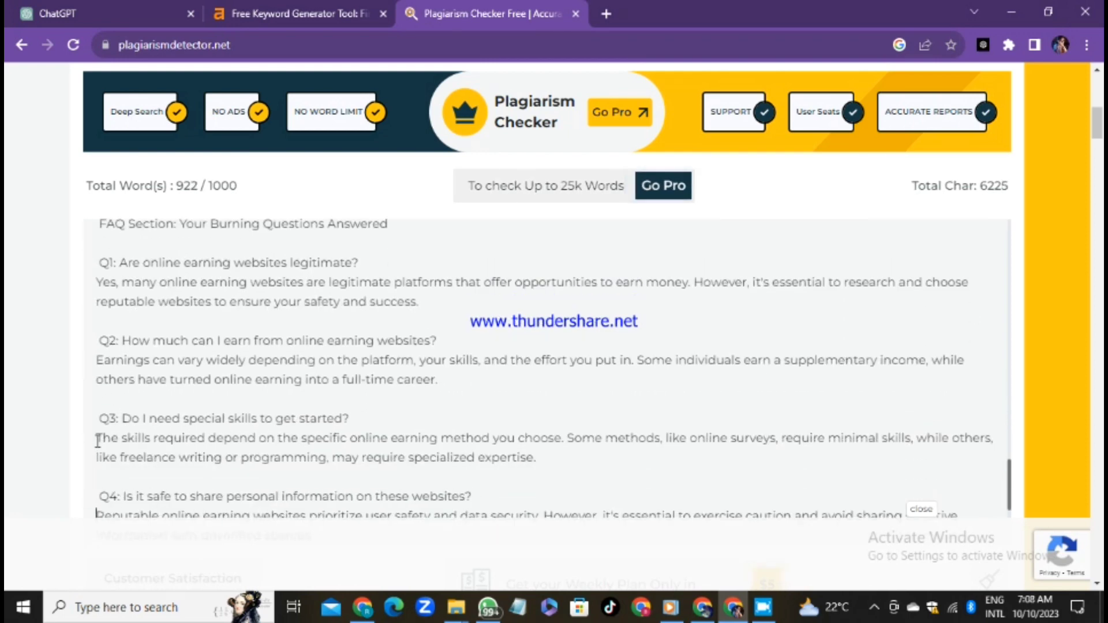
Remove the hash marks in front of FAQ question Q5, "Can I start earning immediately?".
key(Down)
key(Down)
key(Down)
key(Down)
key(Down)
key(Right)
key(Right)
key(Right)
key(BackSpace)
key(BackSpace)
key(BackSpace)
Replace the "Get Access Now" link line below question Q5 with the heading "Conclusion:".
key(Down)
key(Down)
key(Down)
key(Down)
key(Down)
key(Down)
key(Down)
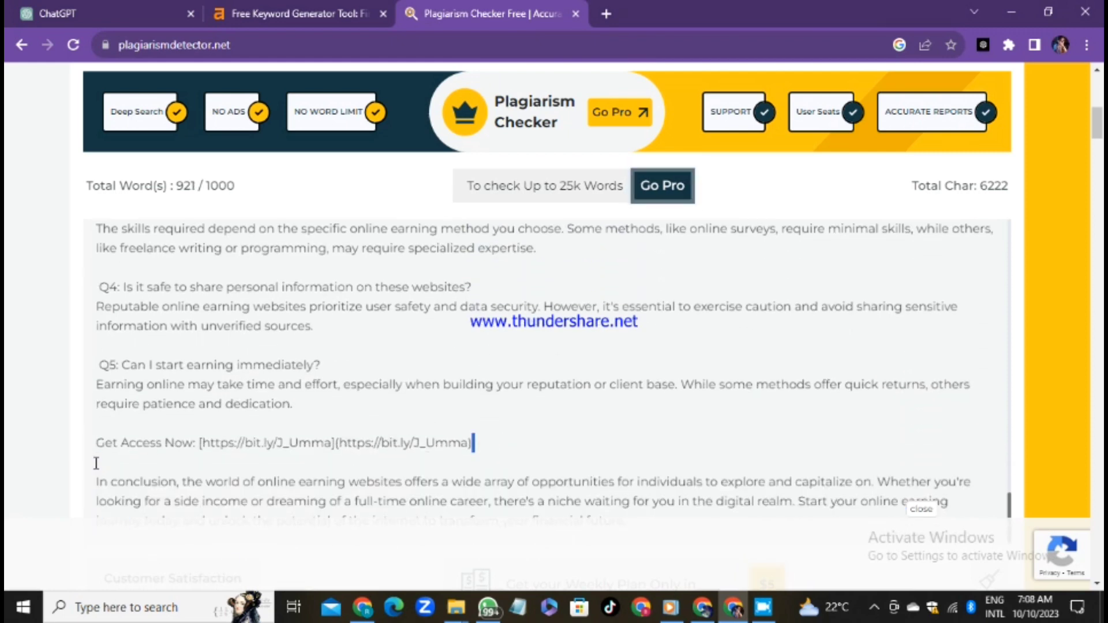
drag(500, 445, 85, 449)
key(BackSpace)
text(cc)
key(BackSpace)
text(o)
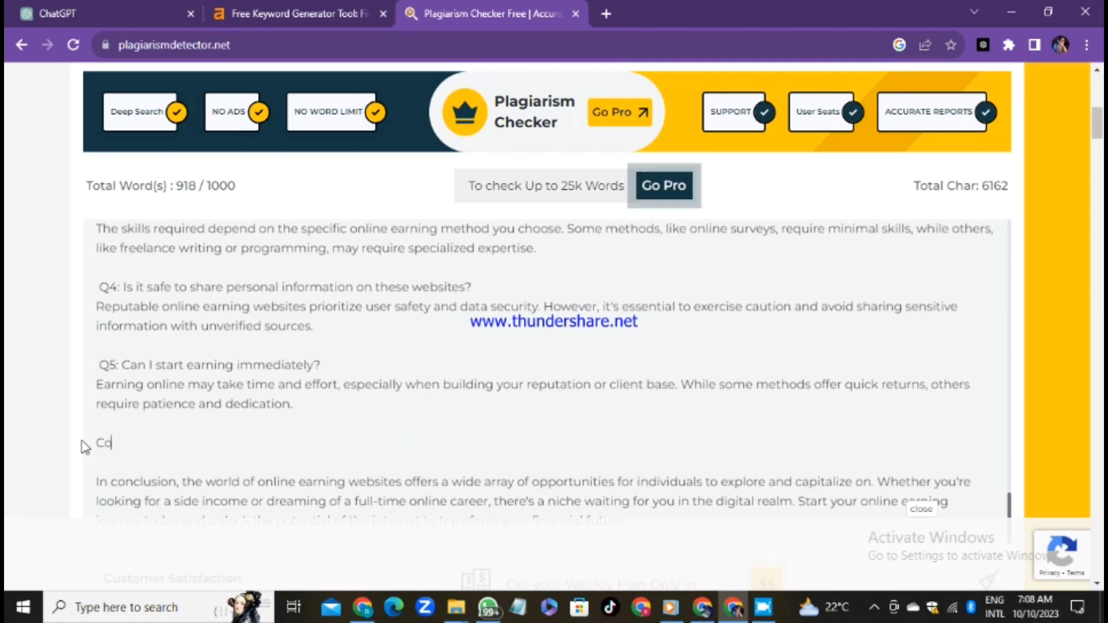
text(nclusion)
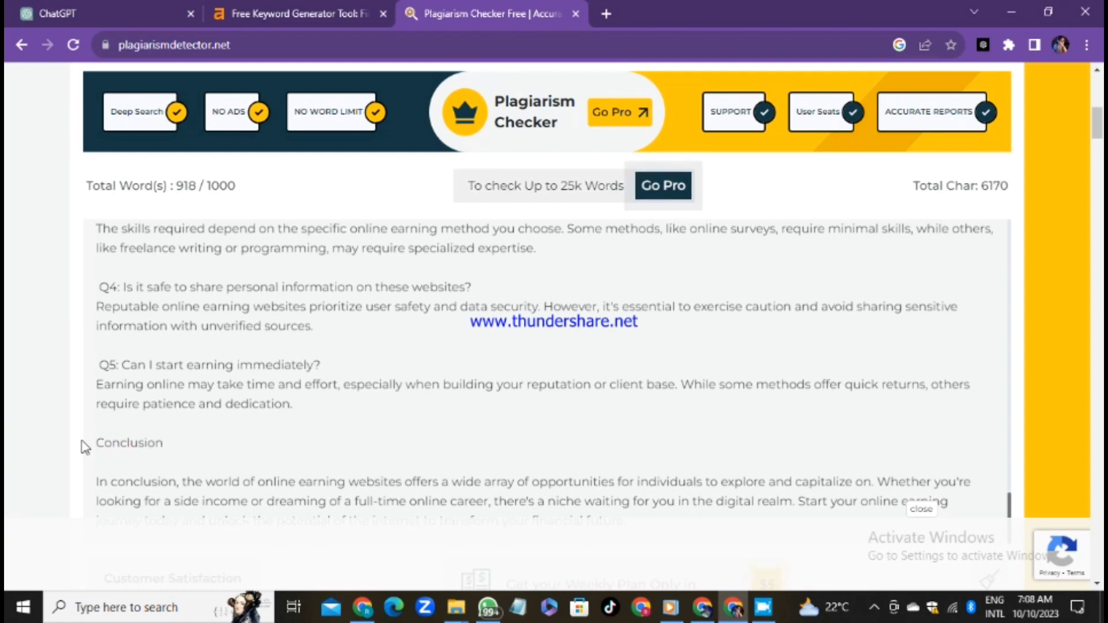
text(:)
Insert a blank line between question and answer for FAQ questions Q3, Q4 and Q5.
scroll(994, 477, down, 15)
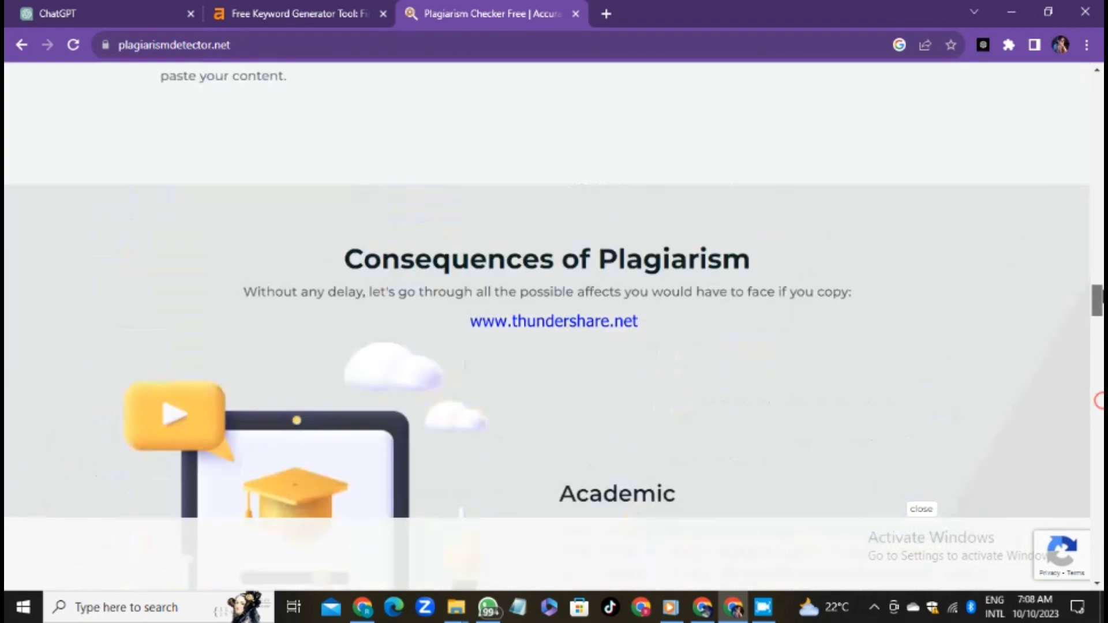
scroll(316, 226, up, 15)
key(Return)
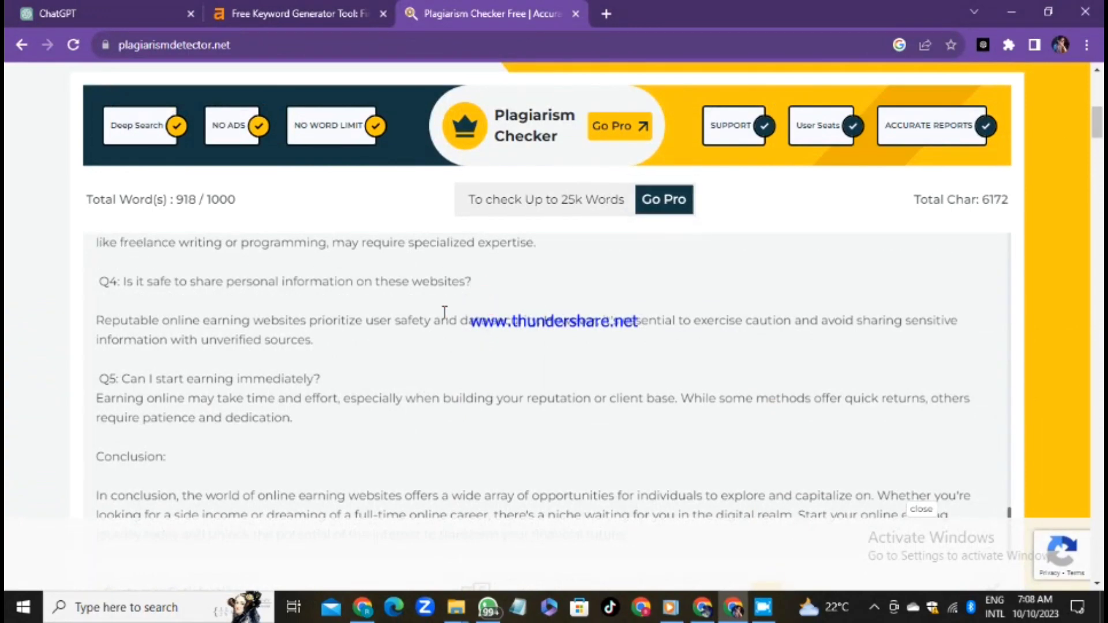
click(334, 372)
key(Return)
scroll(469, 389, up, 3)
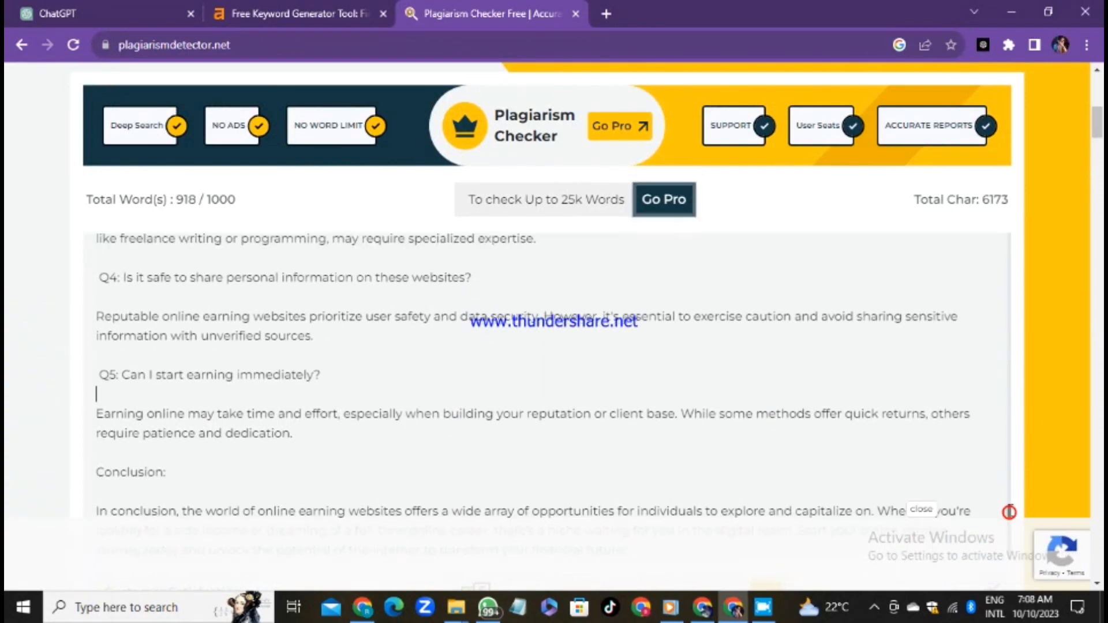
click(363, 381)
key(Return)
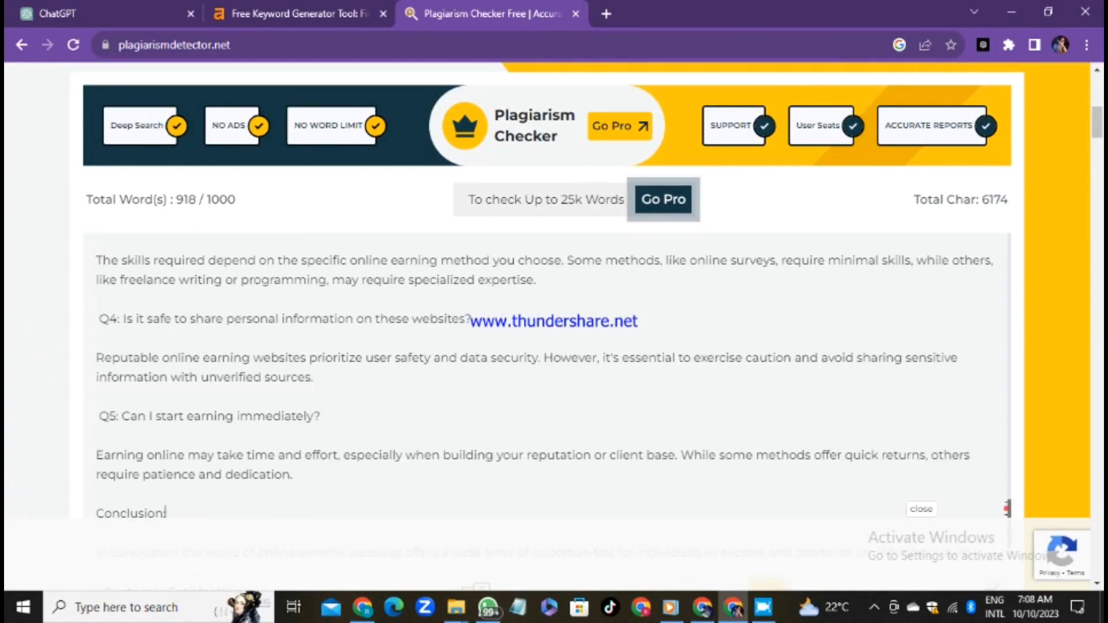
scroll(384, 483, up, 10)
click(384, 483)
key(Return)
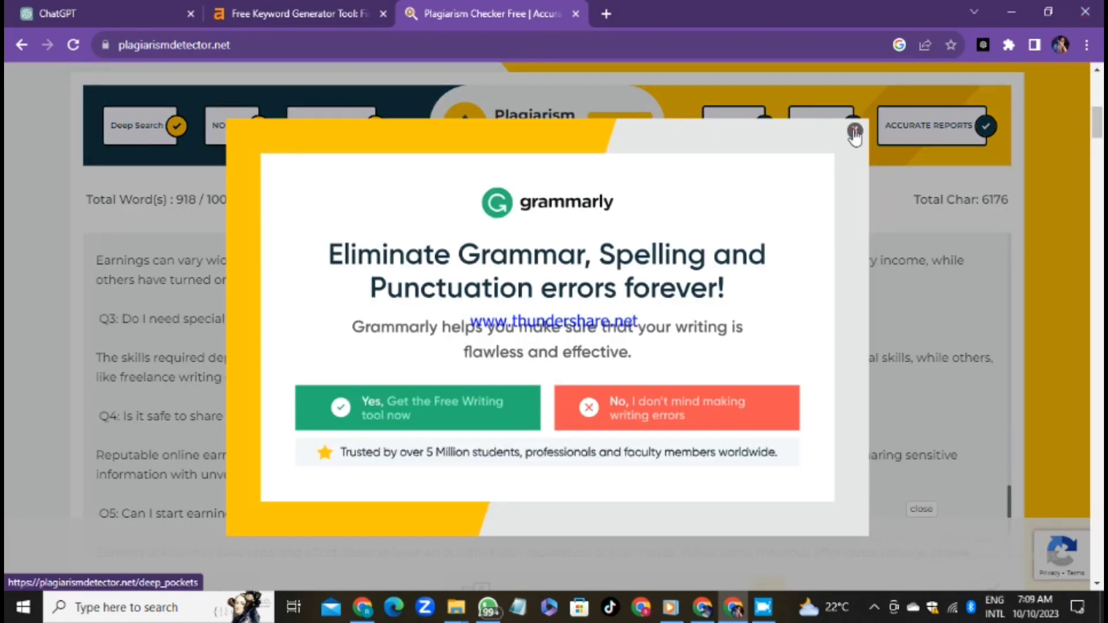
Dismiss the Grammarly pop-up and run the plagiarism check on the cleaned article, closing the advertisement.
click(852, 129)
scroll(392, 488, down, 5)
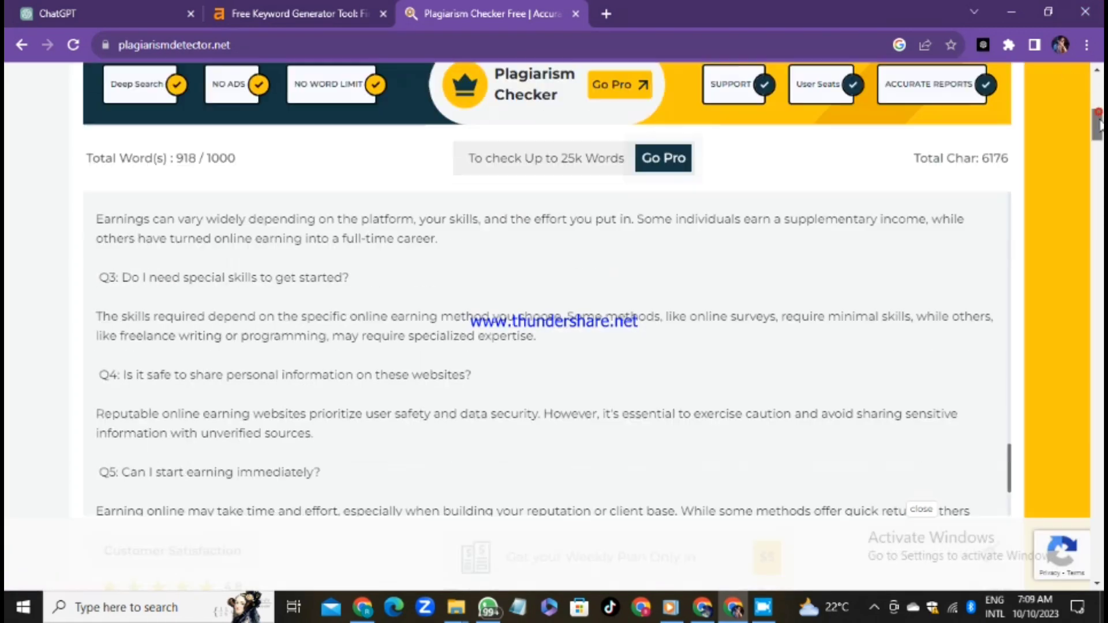
click(392, 487)
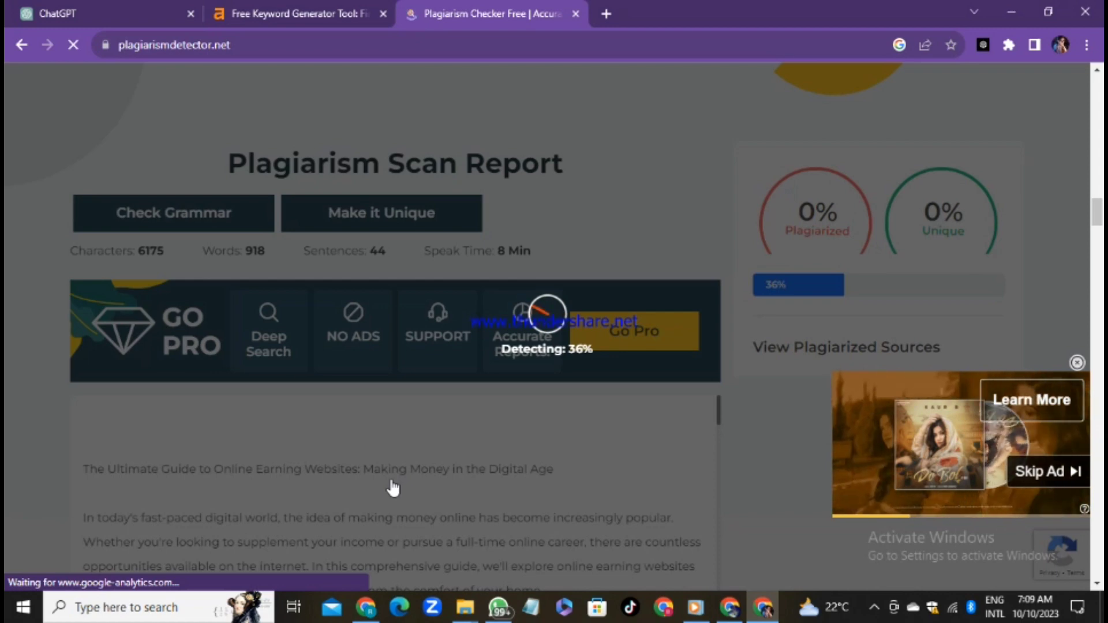
click(1077, 362)
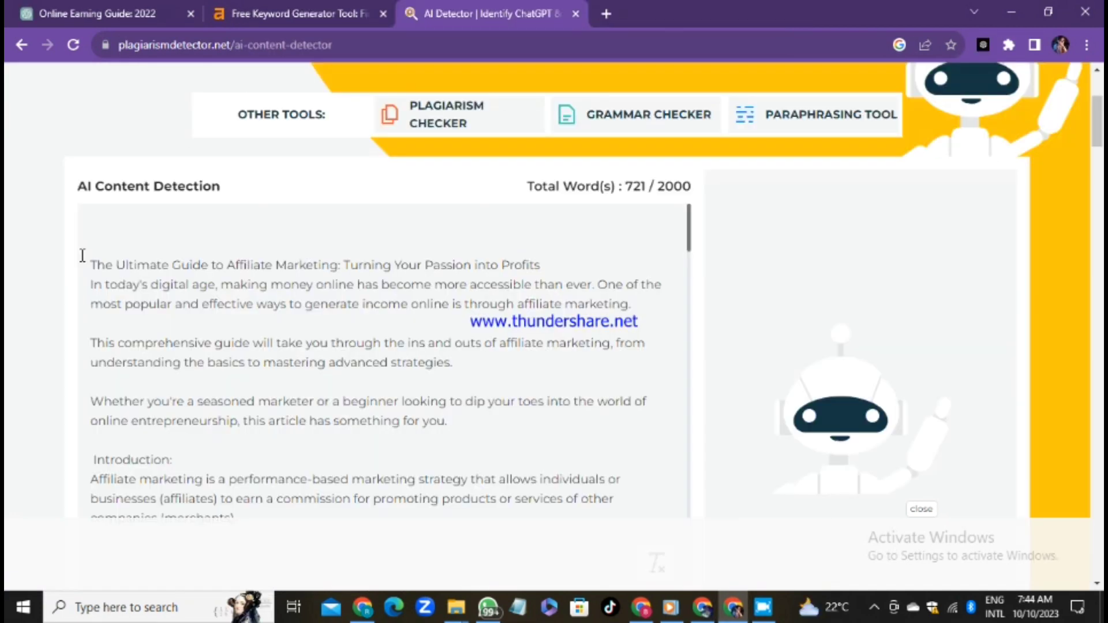
Copy the complete affiliate marketing article from the AI Content Detection text box.
key(ctrl+a)
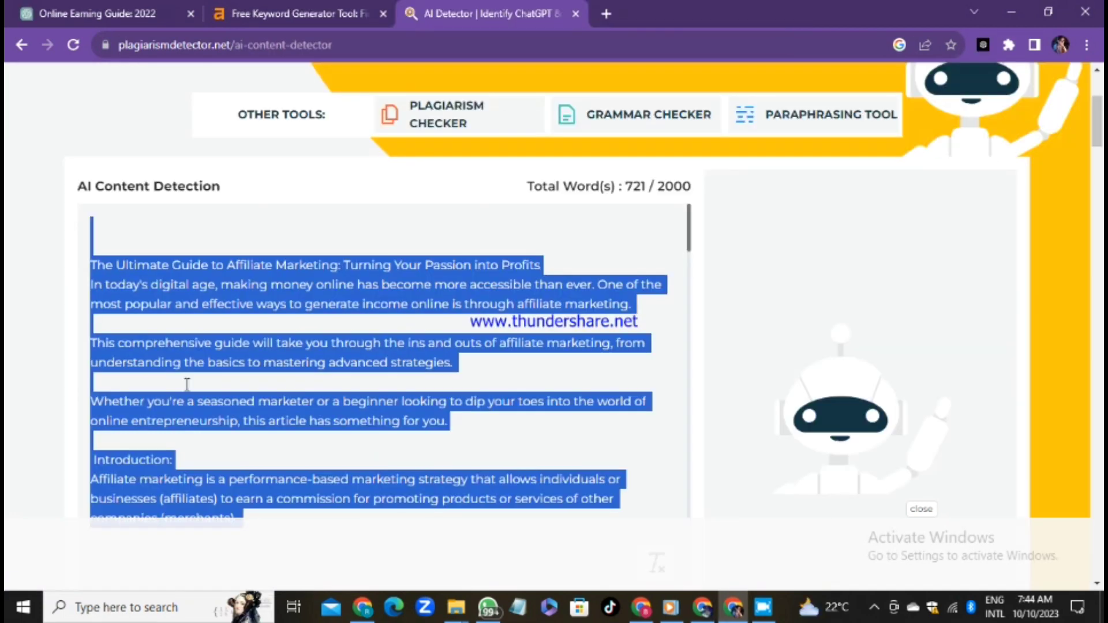
right_click(217, 340)
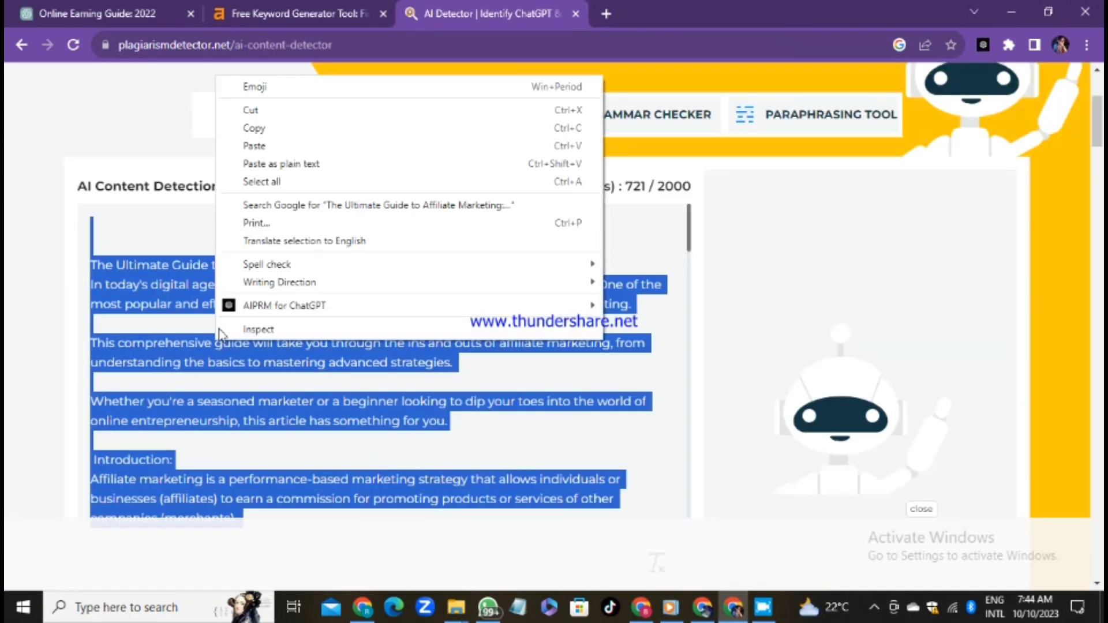
click(258, 128)
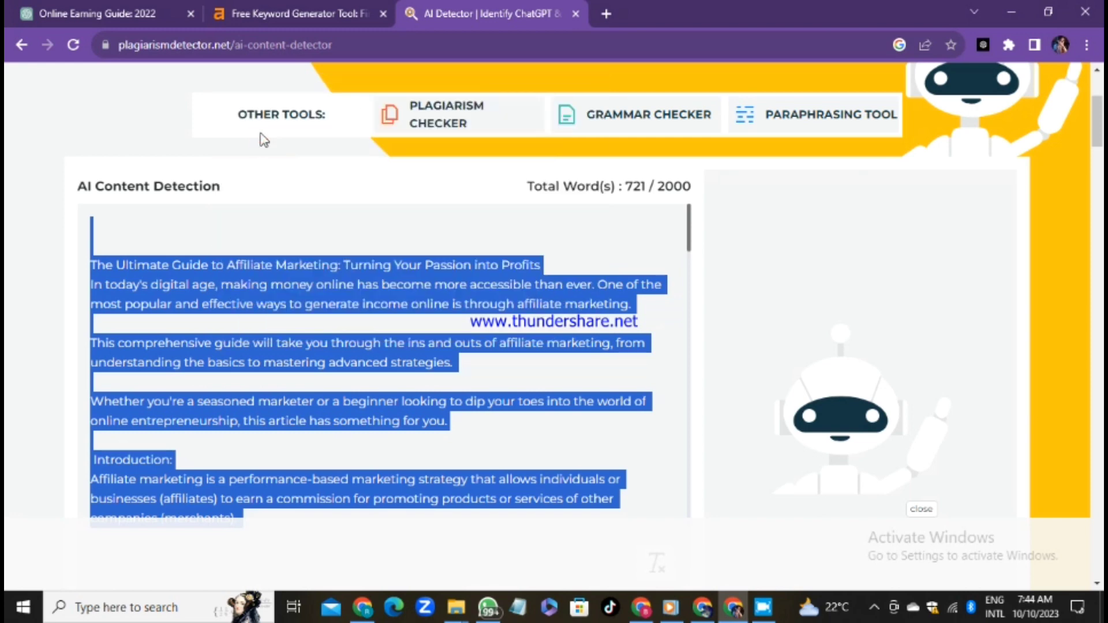
Open Blogger in a new tab and create a new post titled "Online earning websites".
click(607, 13)
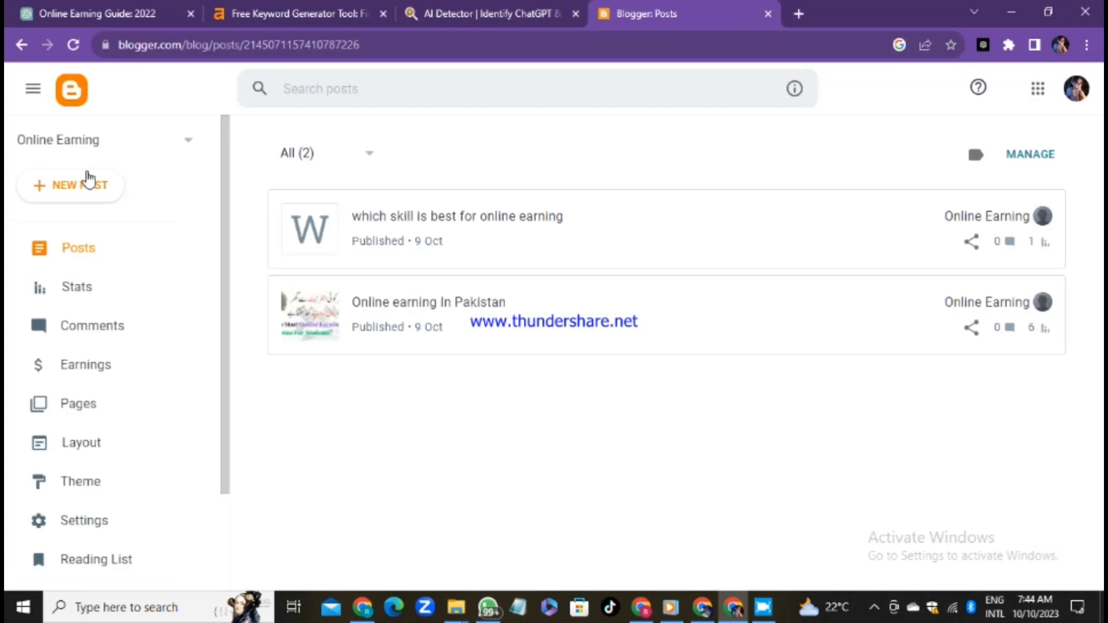
click(85, 186)
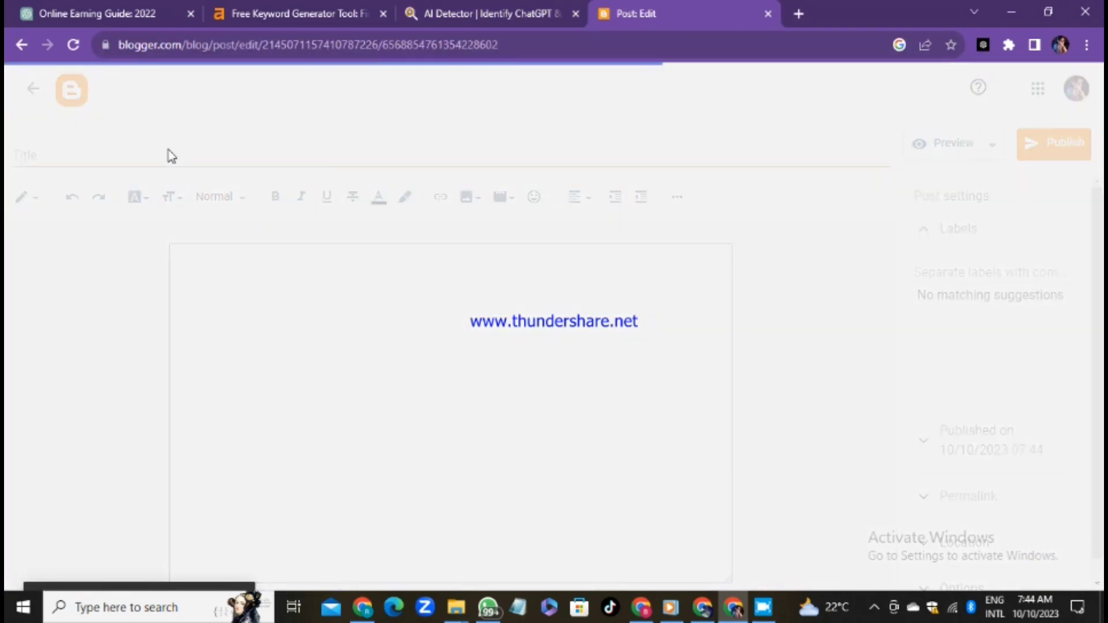
click(168, 149)
click(96, 152)
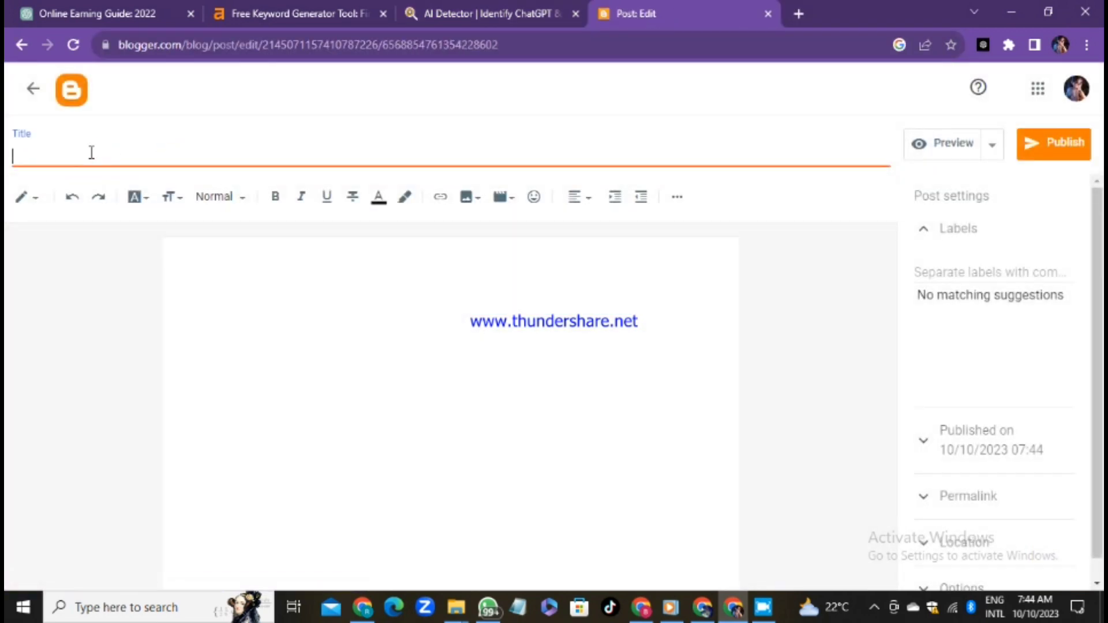
text(Online earning websites)
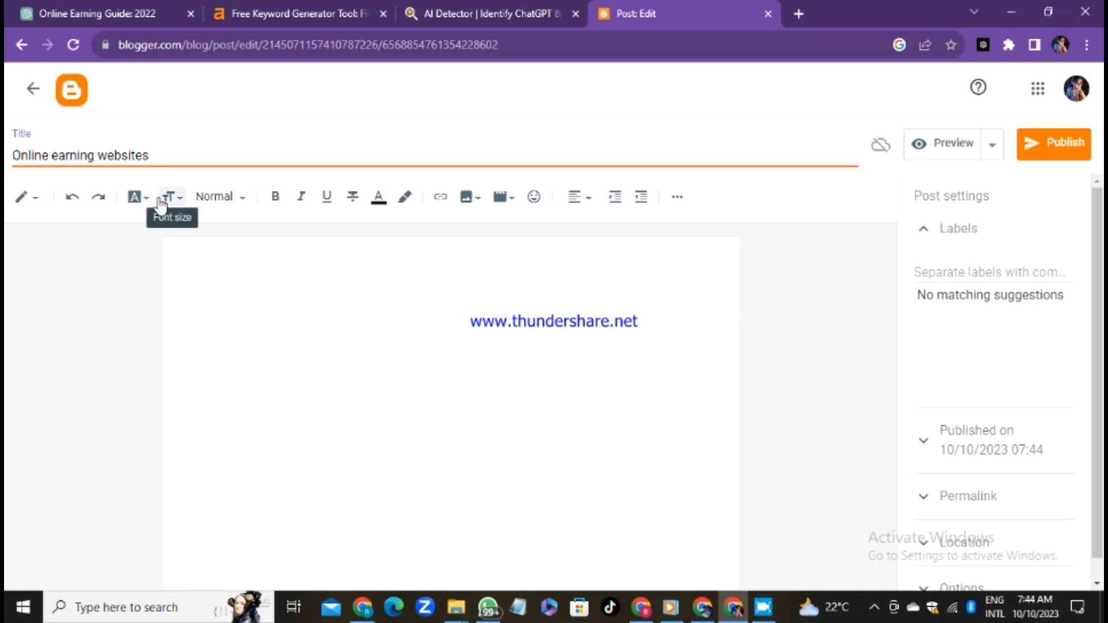
Paste the copied article into the post body and add four blank lines above its opening title.
right_click(185, 258)
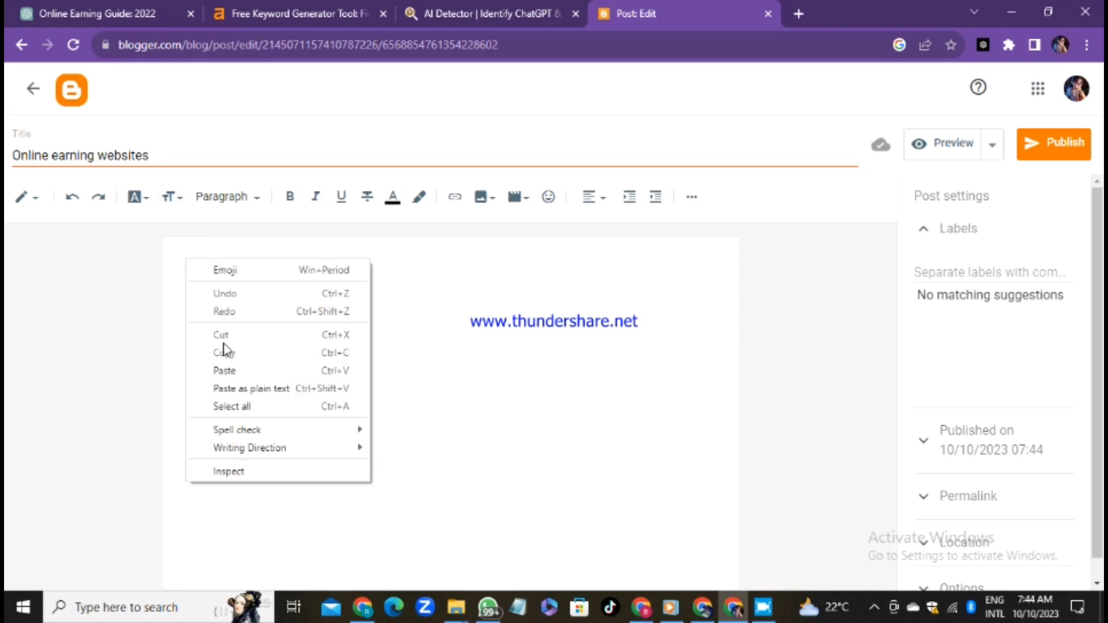
click(225, 371)
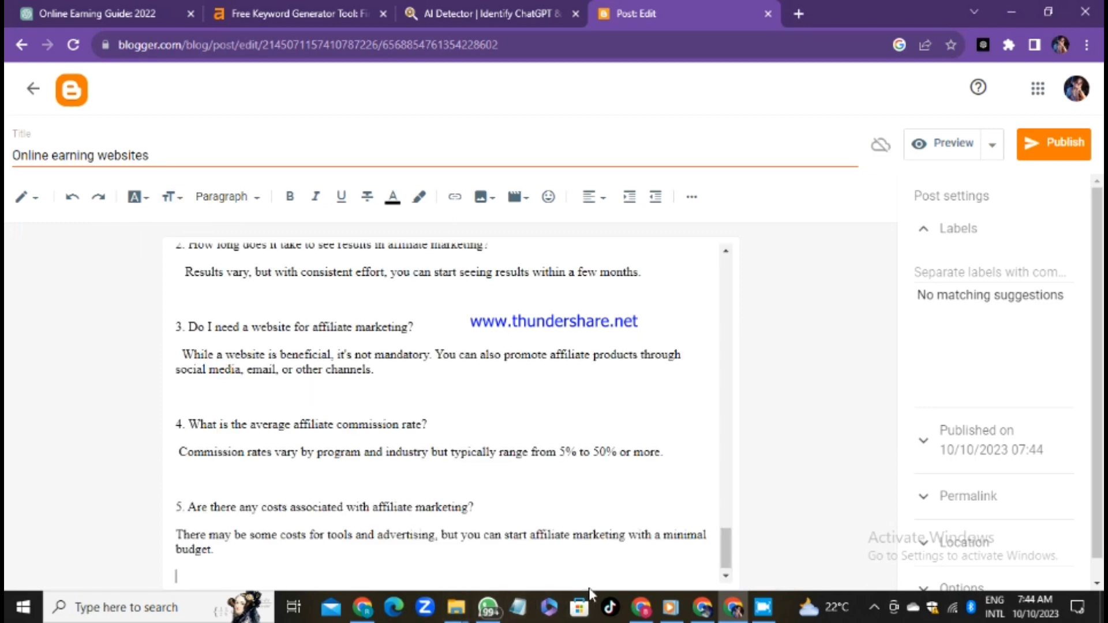
drag(731, 544, 836, 203)
drag(731, 554, 820, 275)
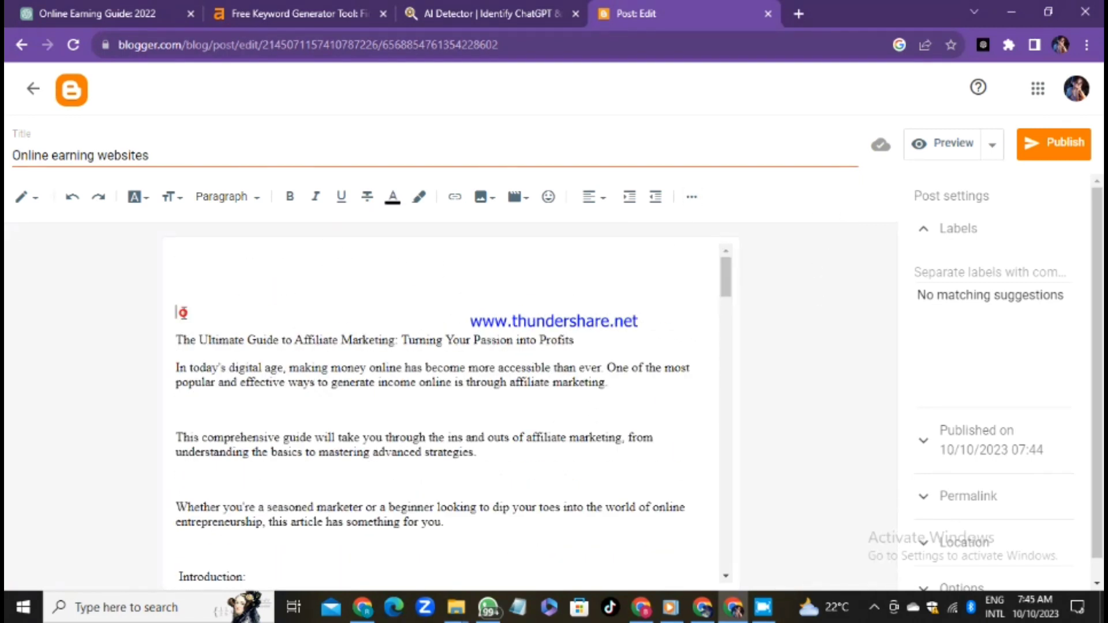
click(184, 314)
key(Return)
key(Return)
key(Return)
key(Return)
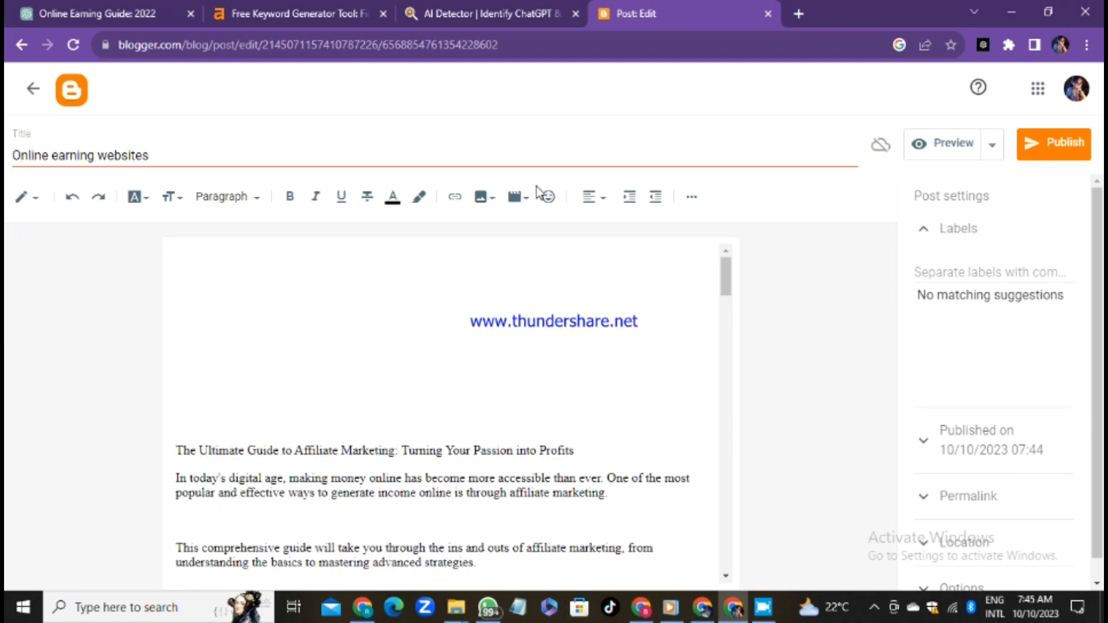
Insert the image affiliate-marketing-header from the computer's Downloads folder above the article's opening title.
click(494, 201)
click(542, 237)
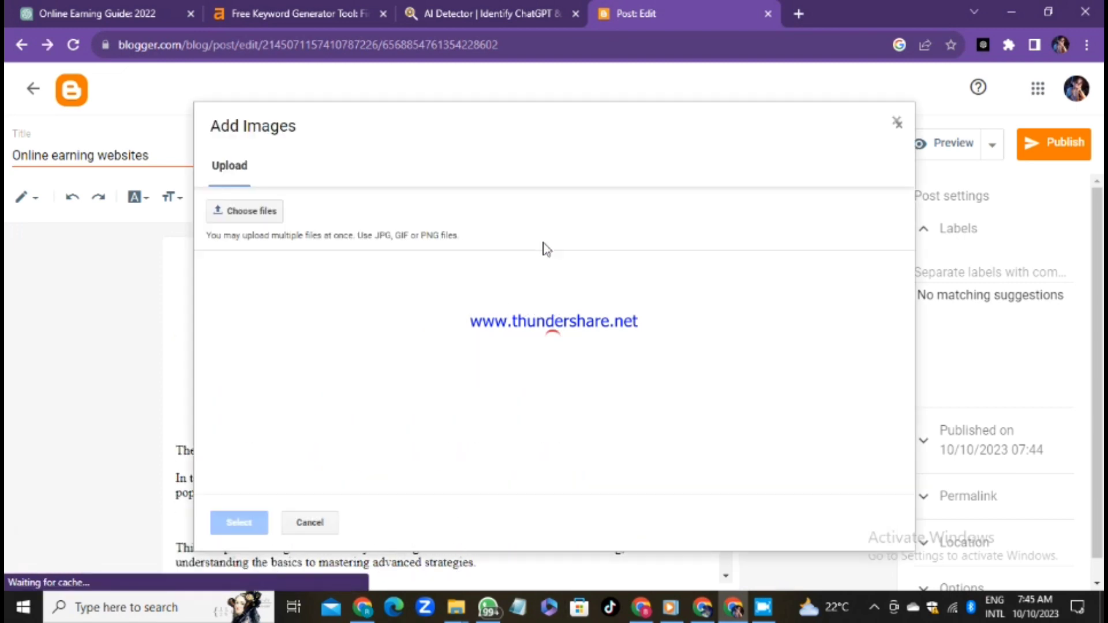
click(269, 213)
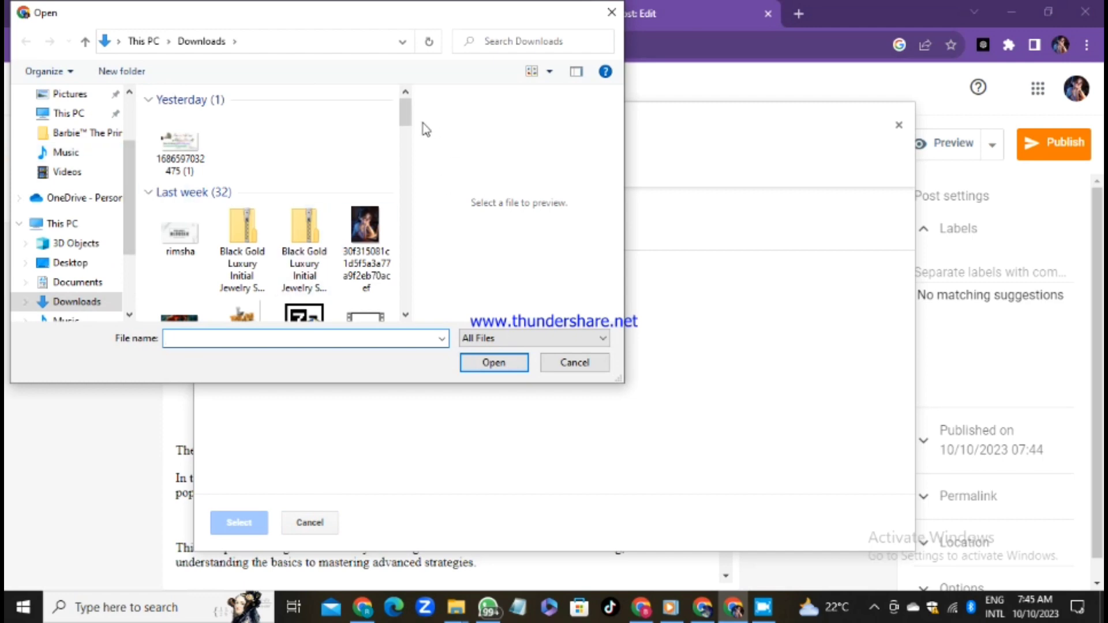
drag(405, 111, 396, 163)
click(181, 173)
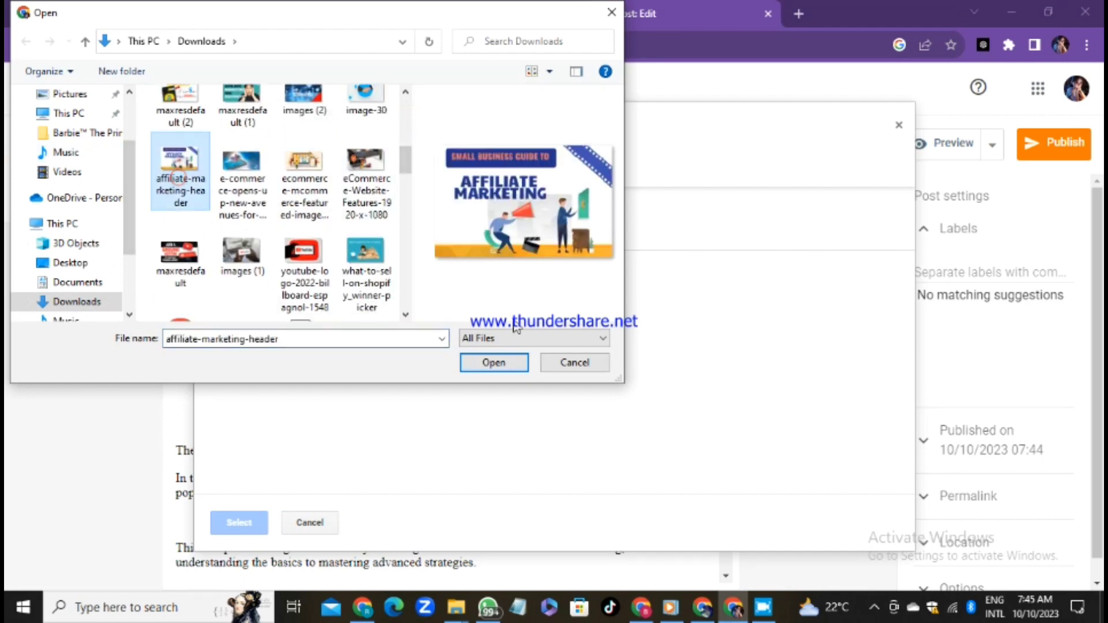
click(493, 362)
click(240, 524)
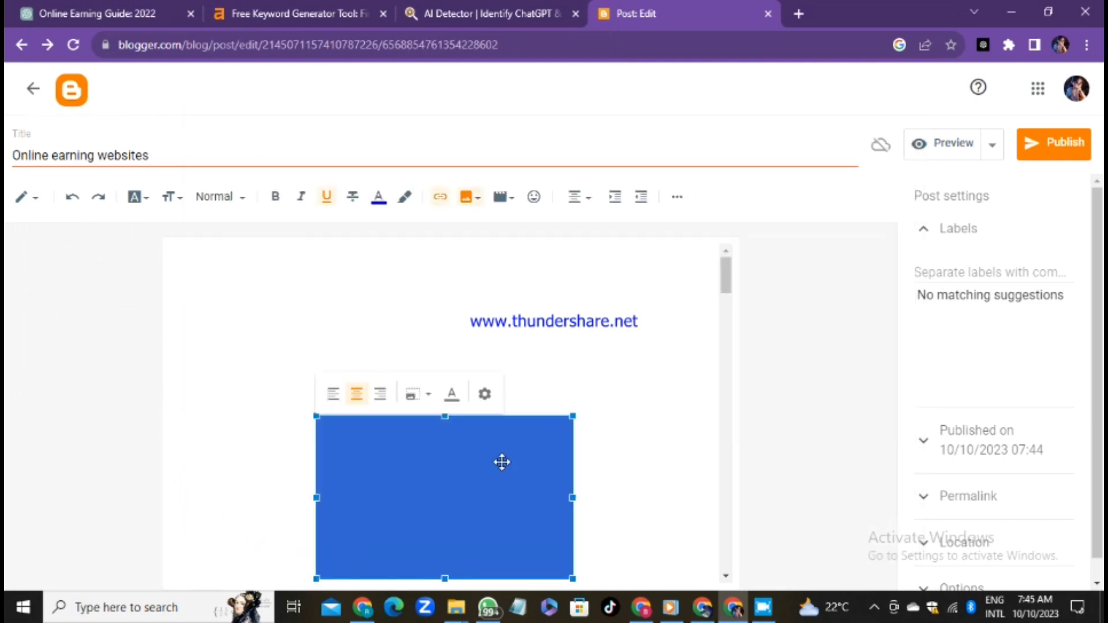
click(597, 353)
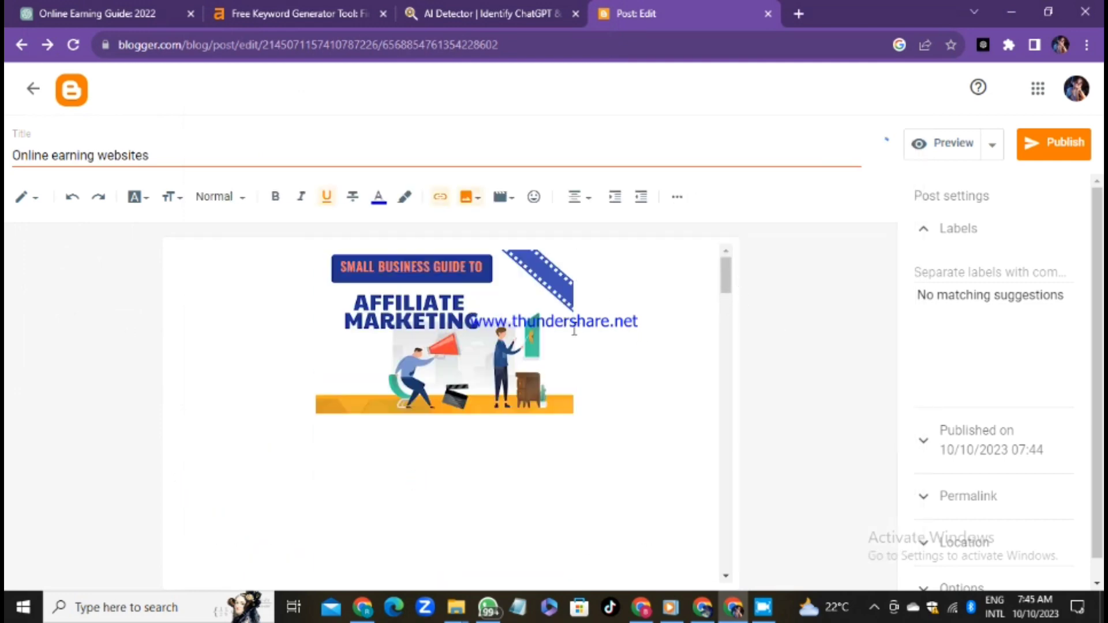
Enlarge the affiliate marketing header image slightly in the post.
click(323, 322)
drag(316, 332, 273, 320)
drag(444, 414, 450, 428)
Delete the surplus blank lines between the header image and the article's opening title.
drag(728, 278, 728, 294)
click(179, 440)
key(BackSpace)
key(BackSpace)
key(BackSpace)
key(BackSpace)
key(BackSpace)
key(BackSpace)
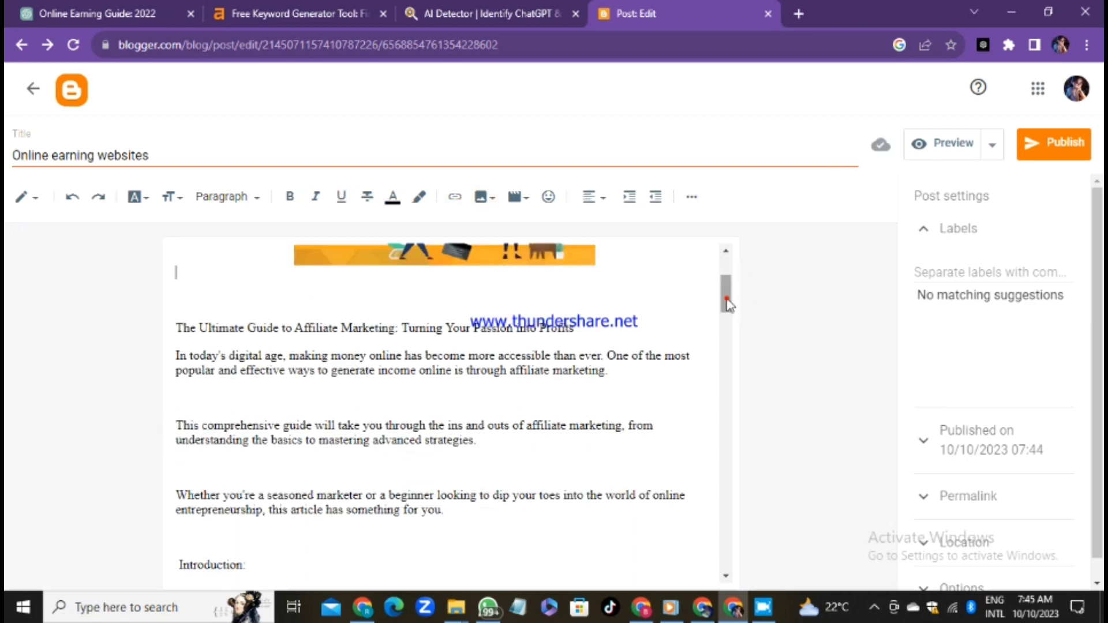
Add three blank lines between the "Selecting Profitable Affiliate Programs" paragraph and the "Creating Quality Content" heading.
drag(725, 293, 711, 360)
click(341, 455)
key(Return)
key(Return)
key(Return)
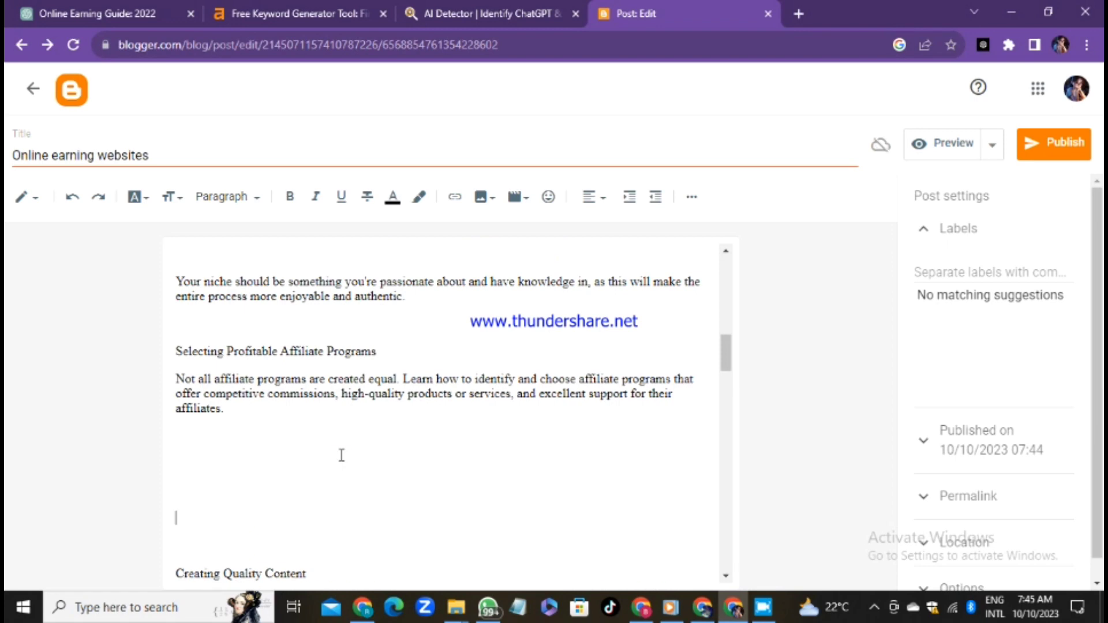
Insert the image maxresdefault (1) from the computer's Downloads folder below the "Selecting Profitable Affiliate Programs" paragraph.
click(192, 462)
click(481, 197)
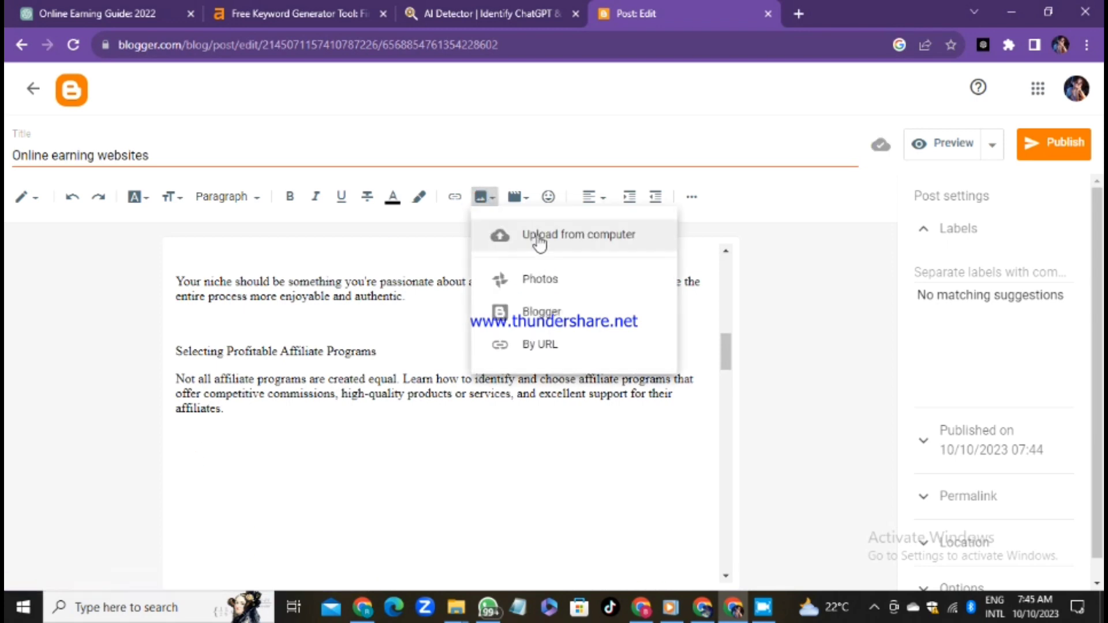
click(531, 235)
click(245, 211)
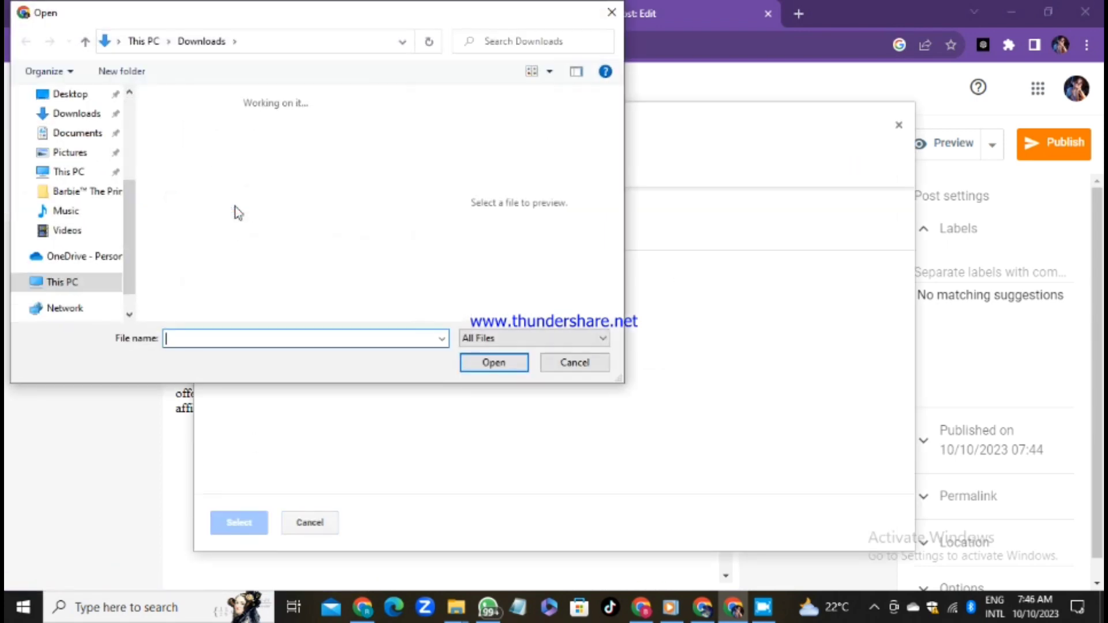
drag(407, 108, 392, 147)
click(242, 190)
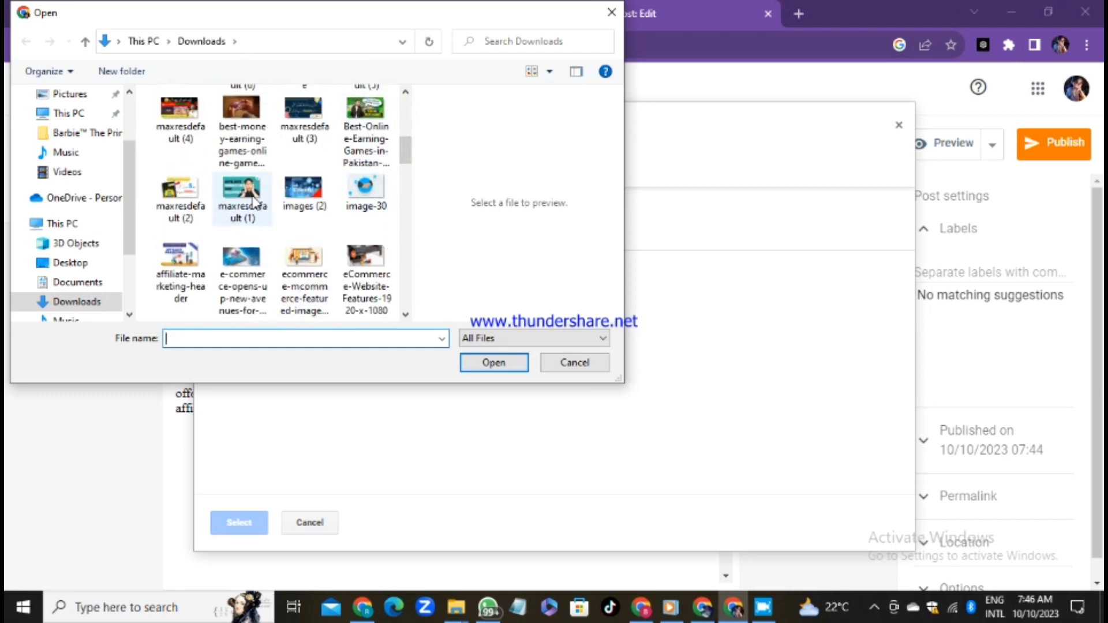
click(492, 362)
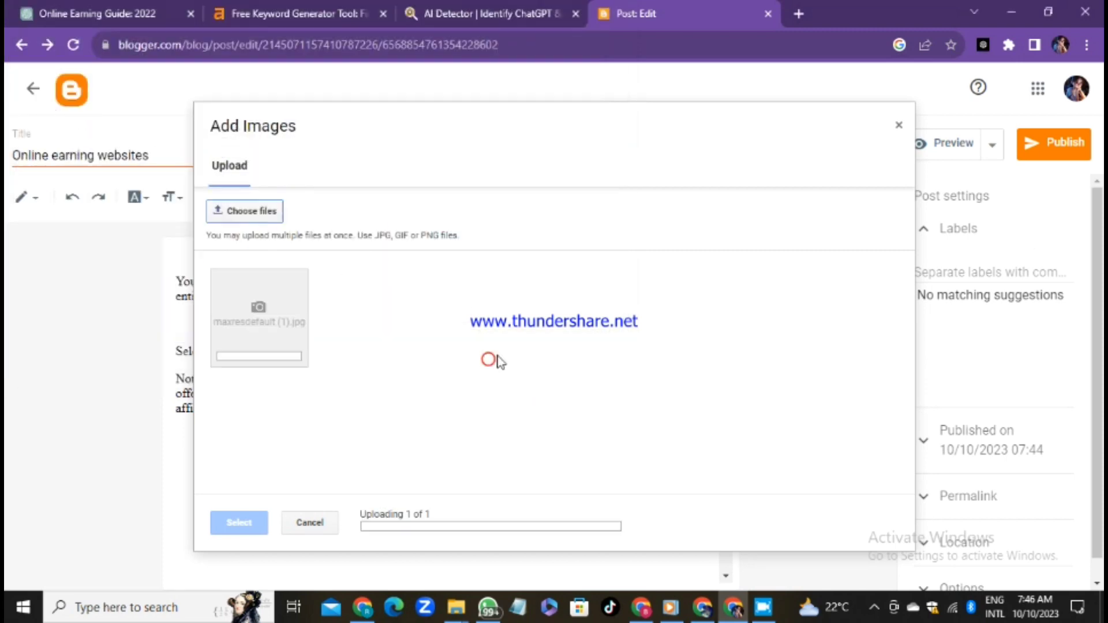
click(257, 522)
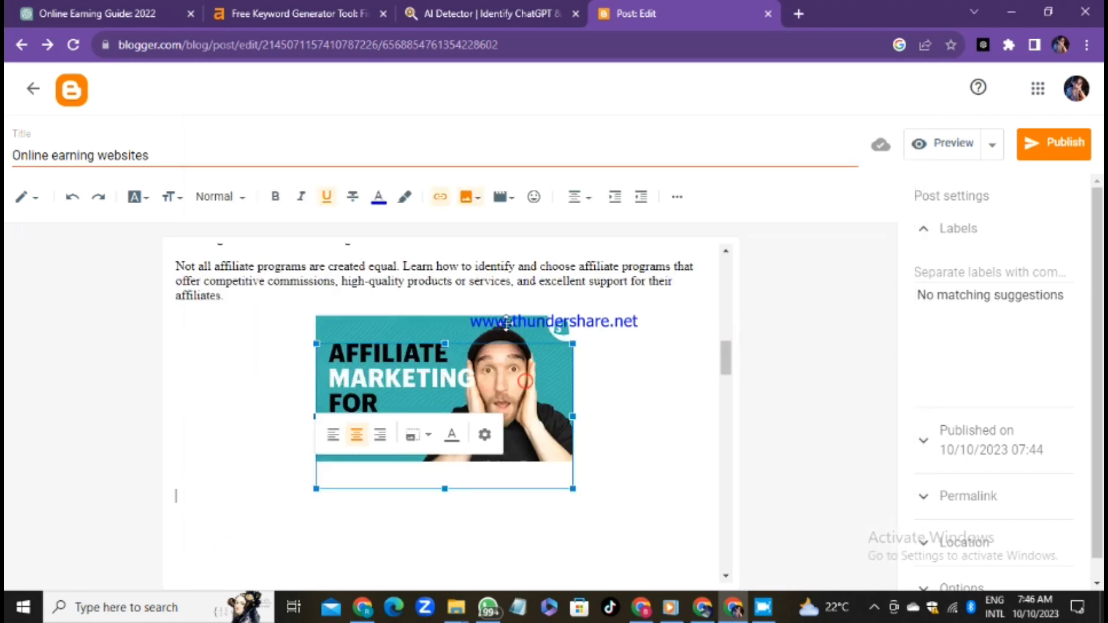
Make the "Affiliate Marketing for Beginners" image slightly wider and taller.
click(320, 388)
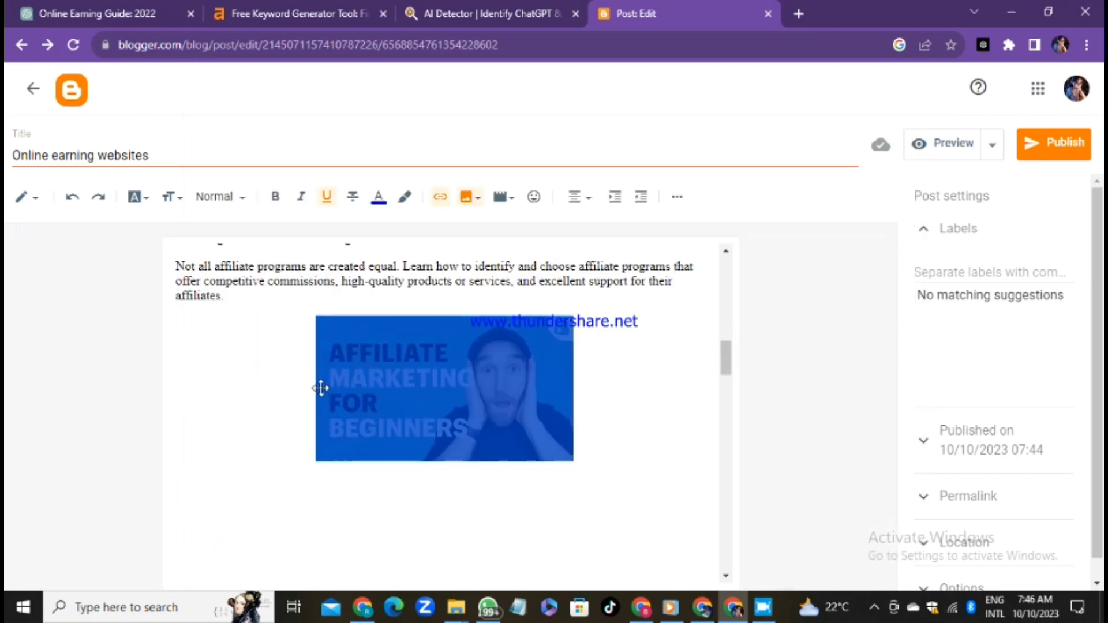
click(320, 391)
drag(574, 390, 605, 391)
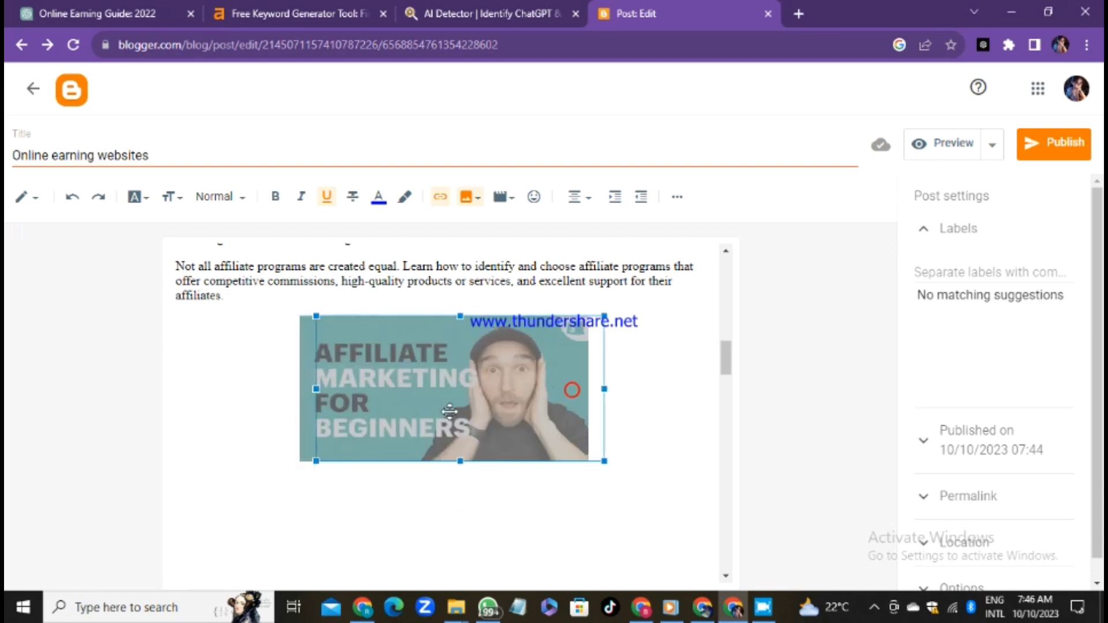
drag(444, 461, 443, 483)
click(319, 404)
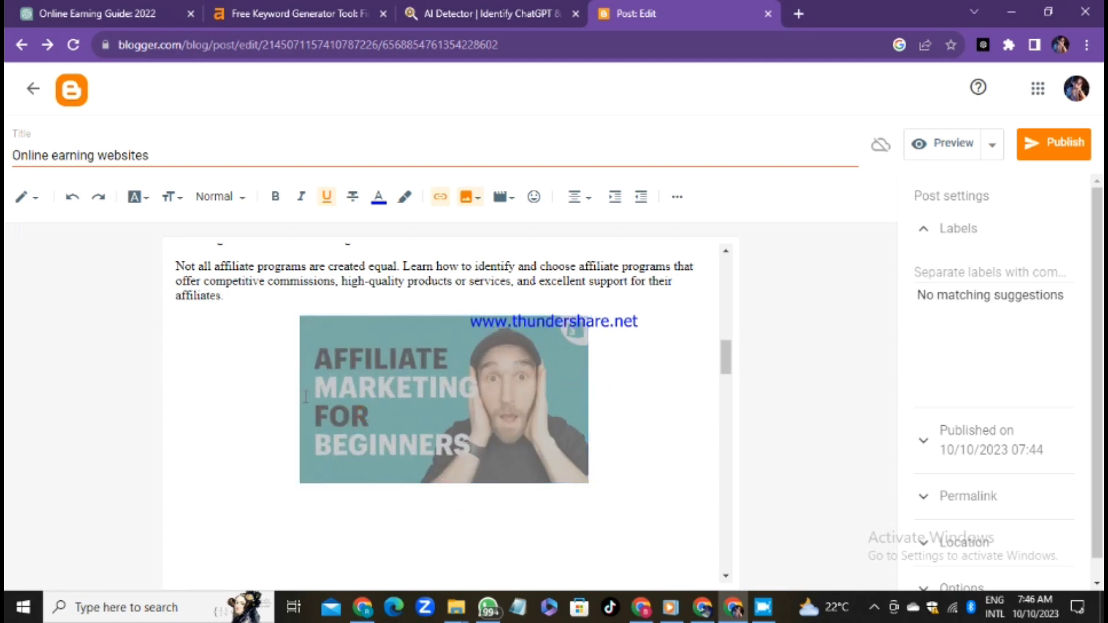
Delete the surplus blank lines between the "Affiliate Marketing for Beginners" image and the "Creating Quality Content" heading.
click(694, 394)
drag(725, 363, 725, 383)
click(239, 422)
key(BackSpace)
key(BackSpace)
key(BackSpace)
key(BackSpace)
key(BackSpace)
key(BackSpace)
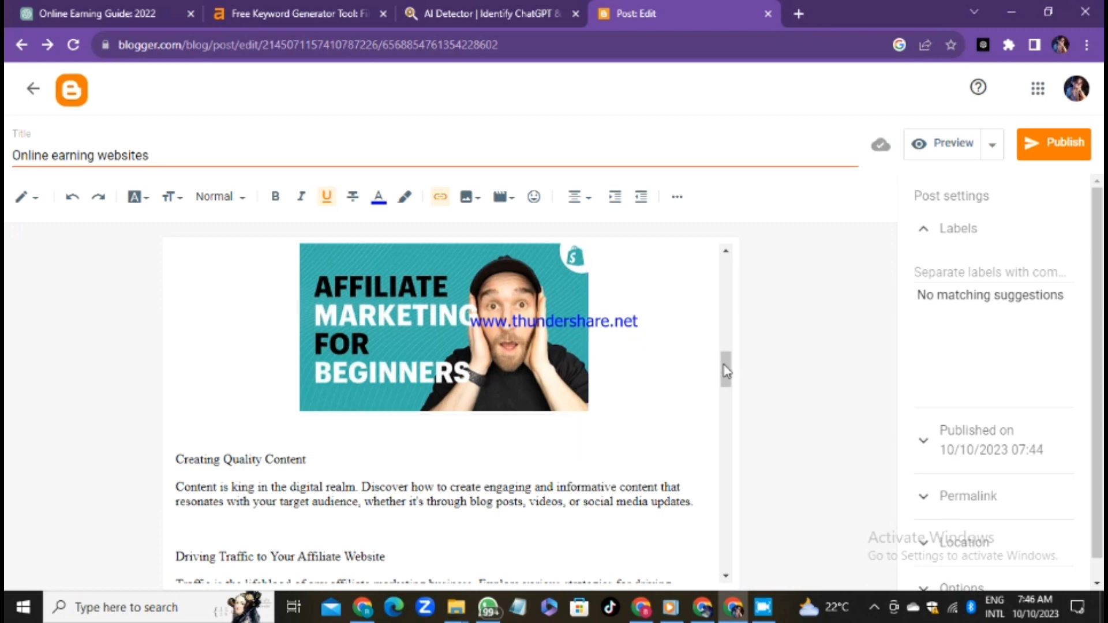
Format the opening title "The Ultimate Guide to Affiliate Marketing: Turning Your Passion into Profits" as a major heading.
scroll(725, 371, up, 8)
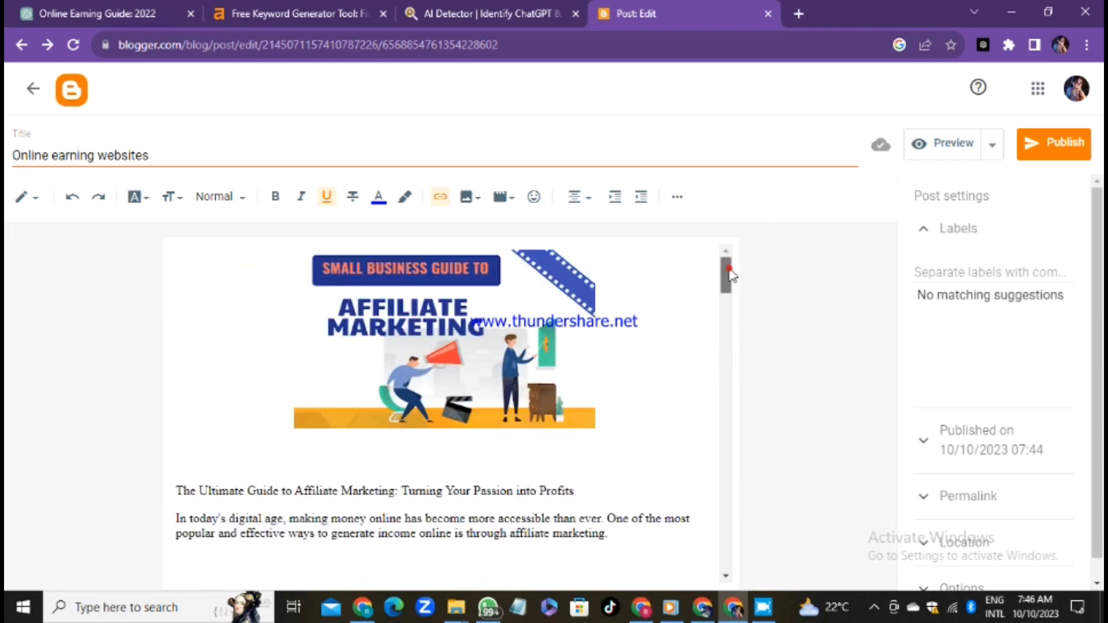
drag(727, 269, 723, 288)
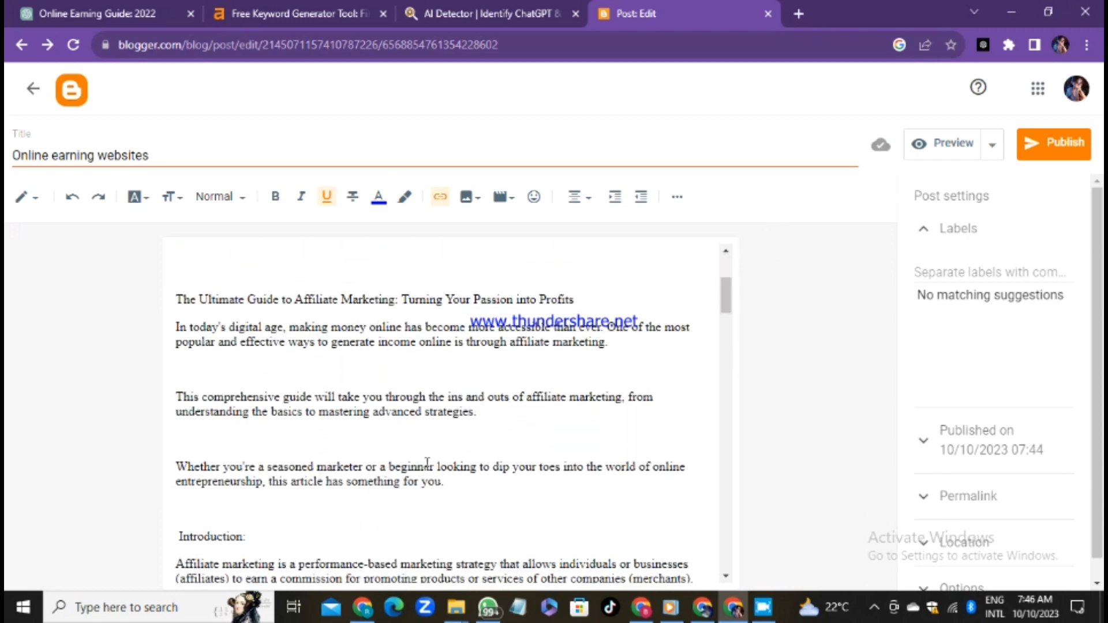
drag(589, 298, 252, 239)
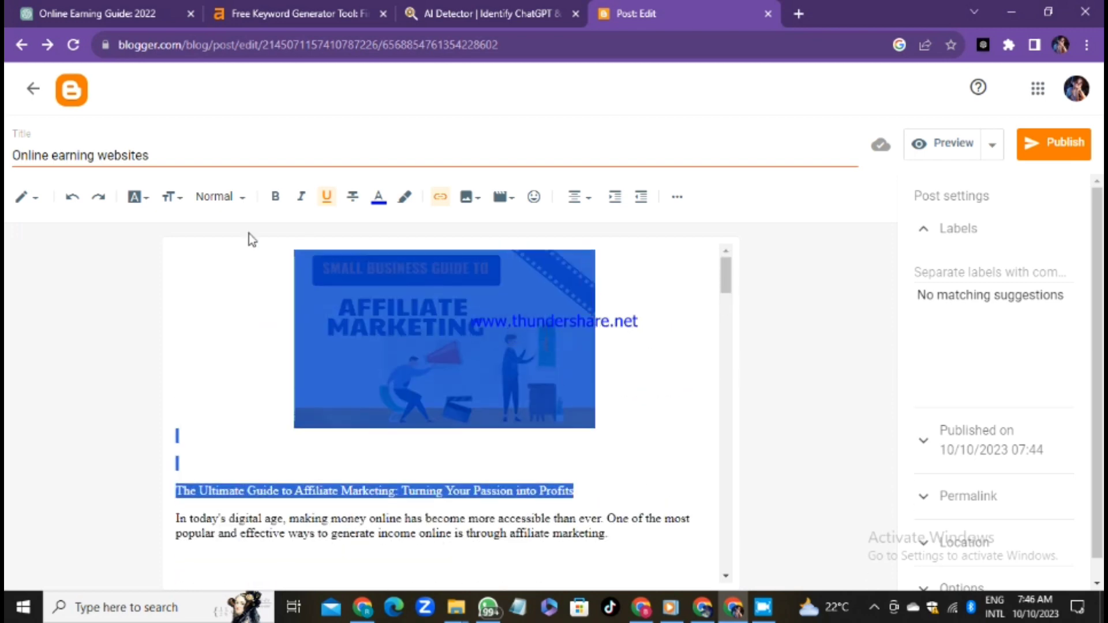
drag(243, 382, 206, 471)
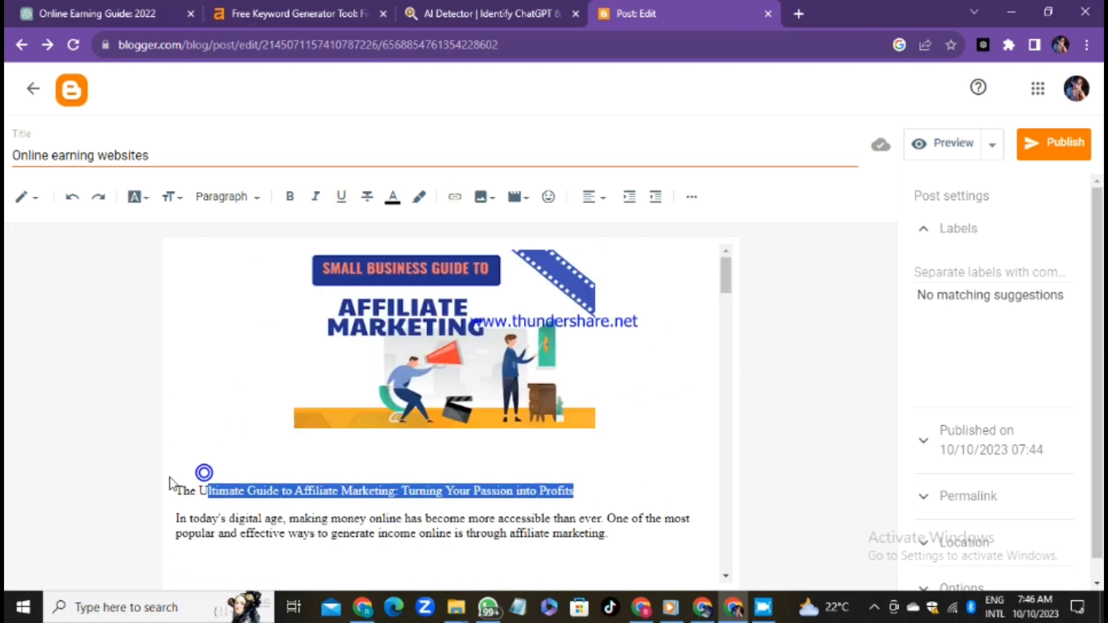
click(250, 451)
scroll(722, 272, down, 2)
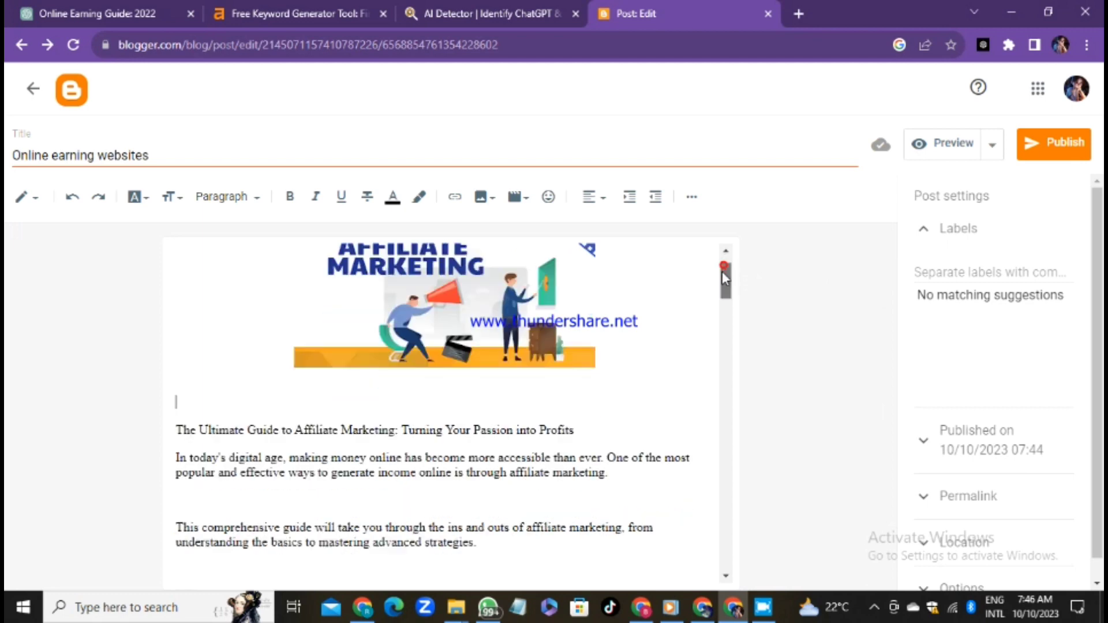
drag(576, 353, 176, 354)
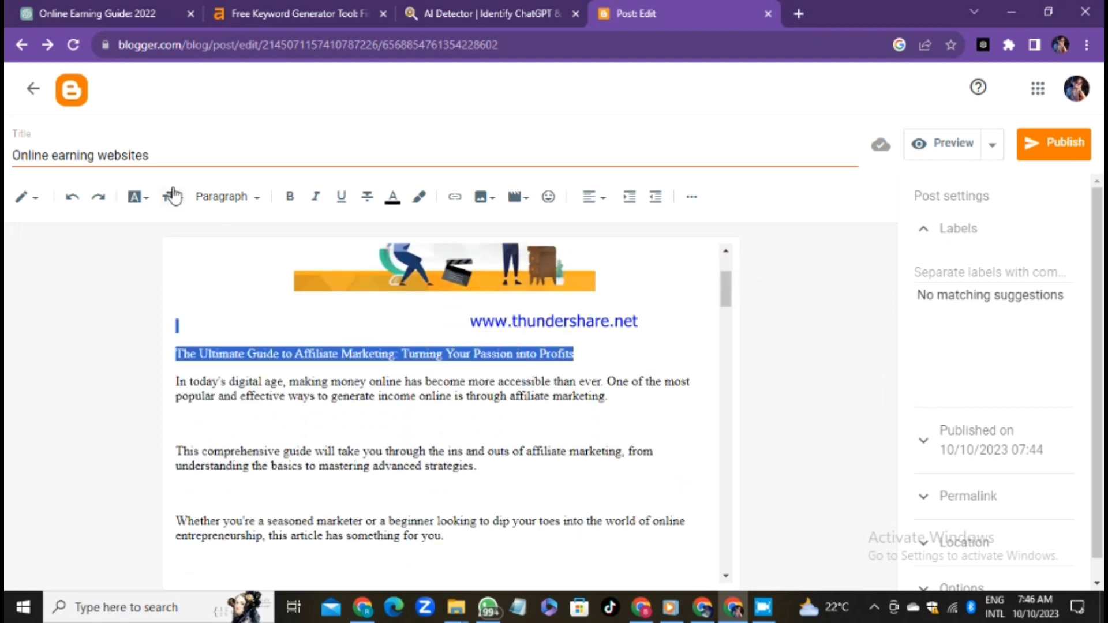
click(255, 199)
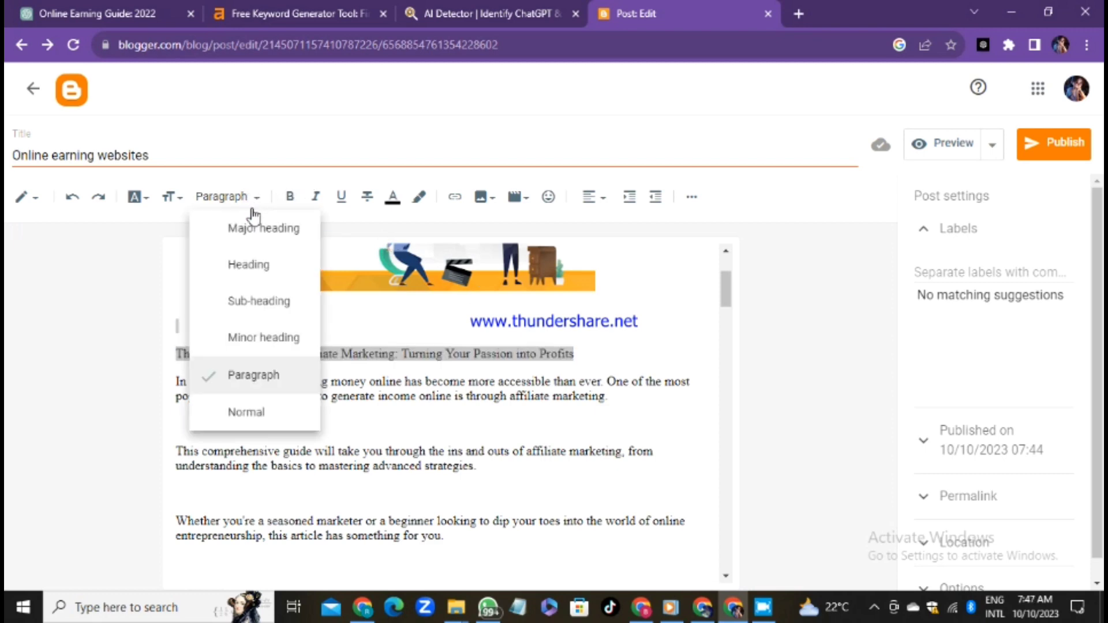
click(250, 231)
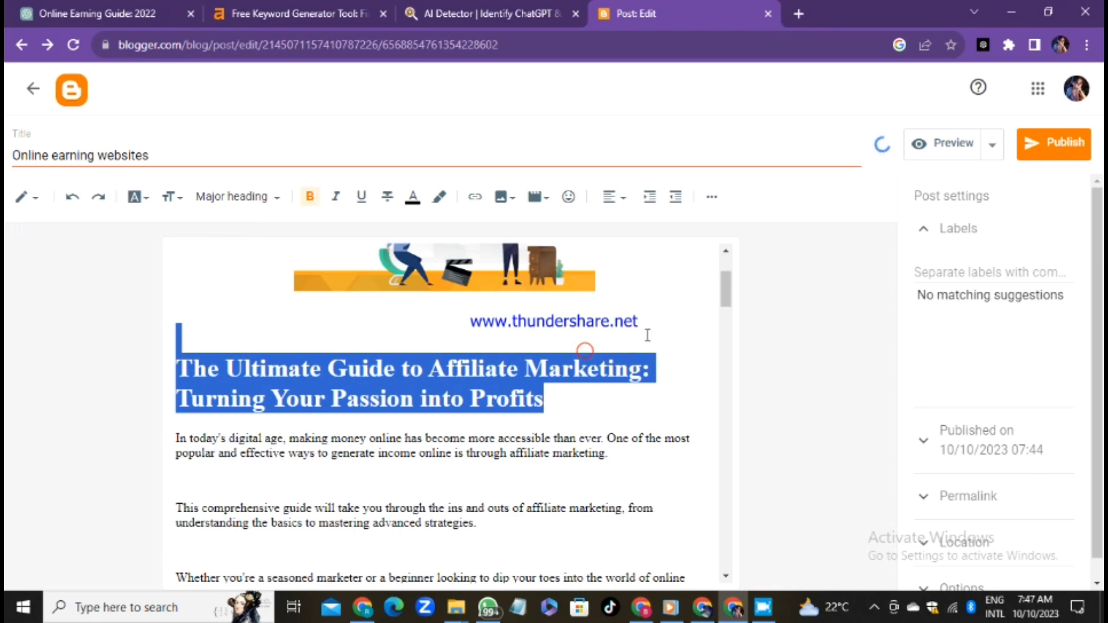
Set the text size of the three opening paragraphs below the article title to Medium.
click(701, 377)
drag(732, 297, 730, 309)
drag(639, 362, 438, 507)
click(149, 365)
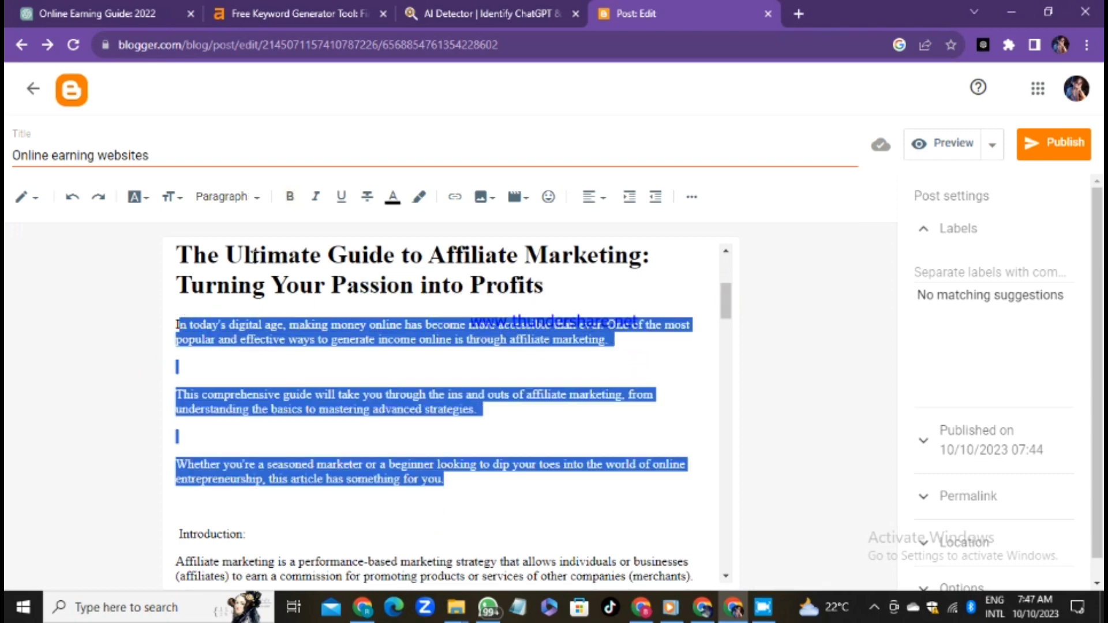
click(178, 201)
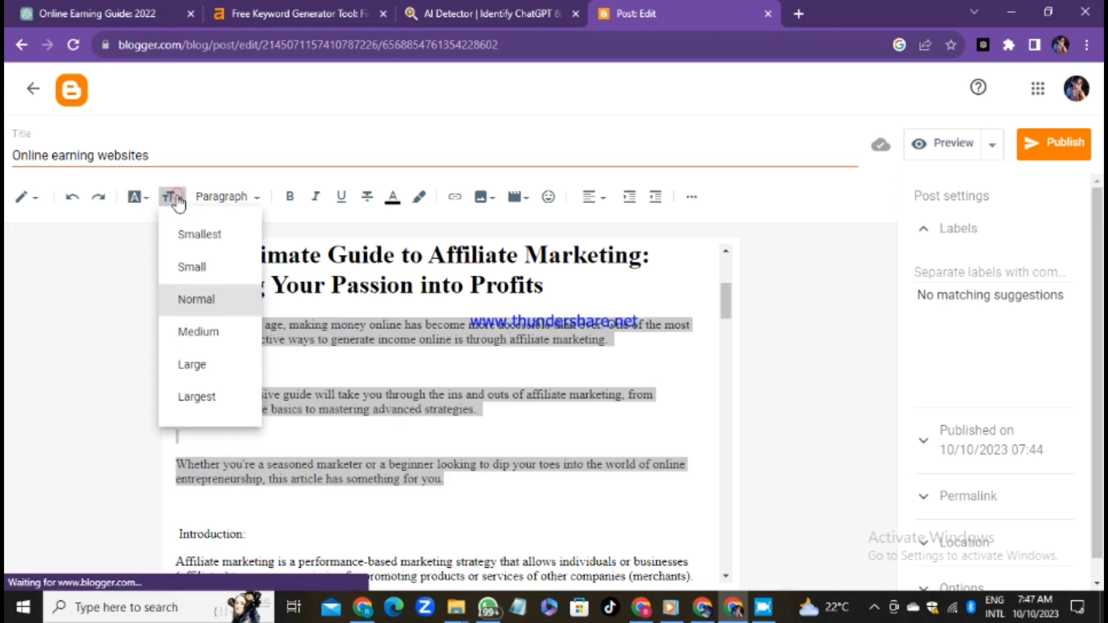
click(200, 330)
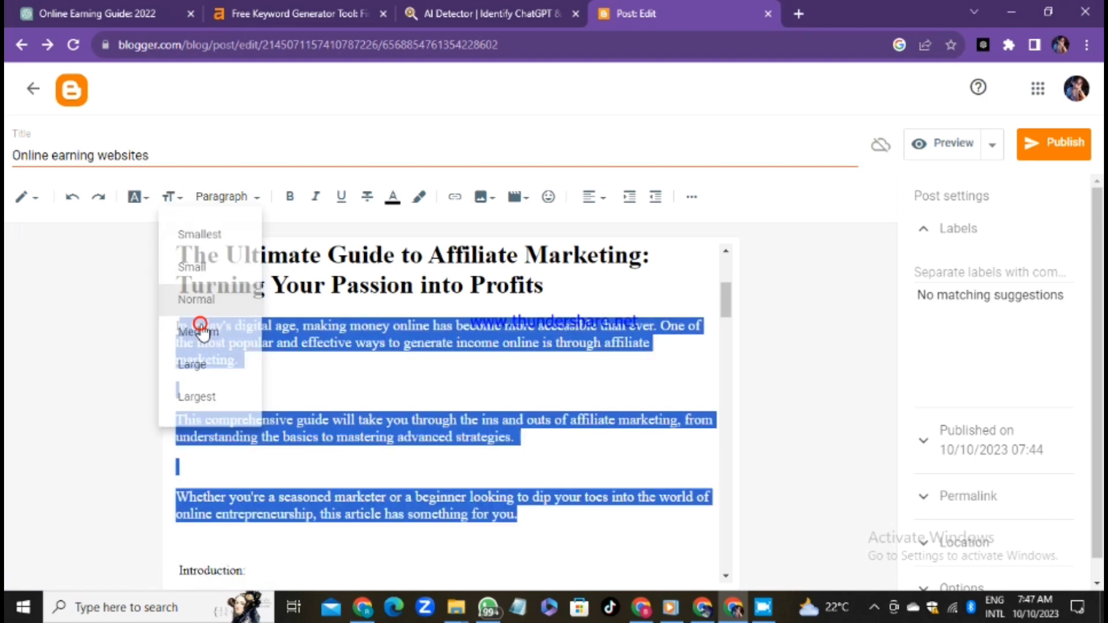
click(373, 388)
Format the "Introduction:" line as a major heading.
drag(732, 297, 732, 330)
click(259, 273)
drag(259, 271, 176, 273)
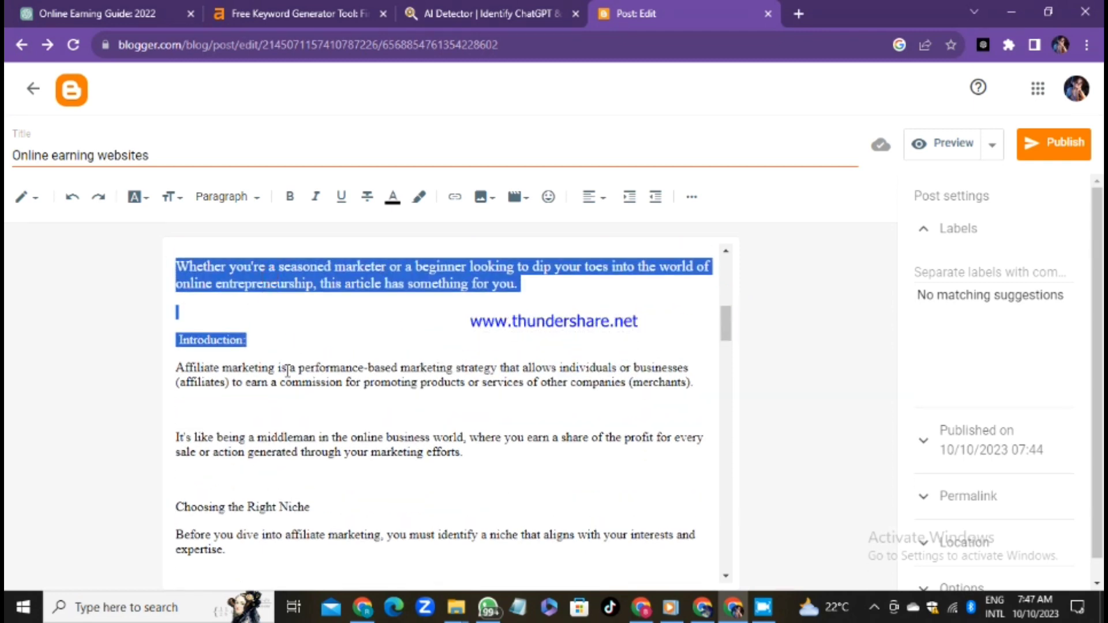
click(285, 355)
drag(260, 339, 176, 339)
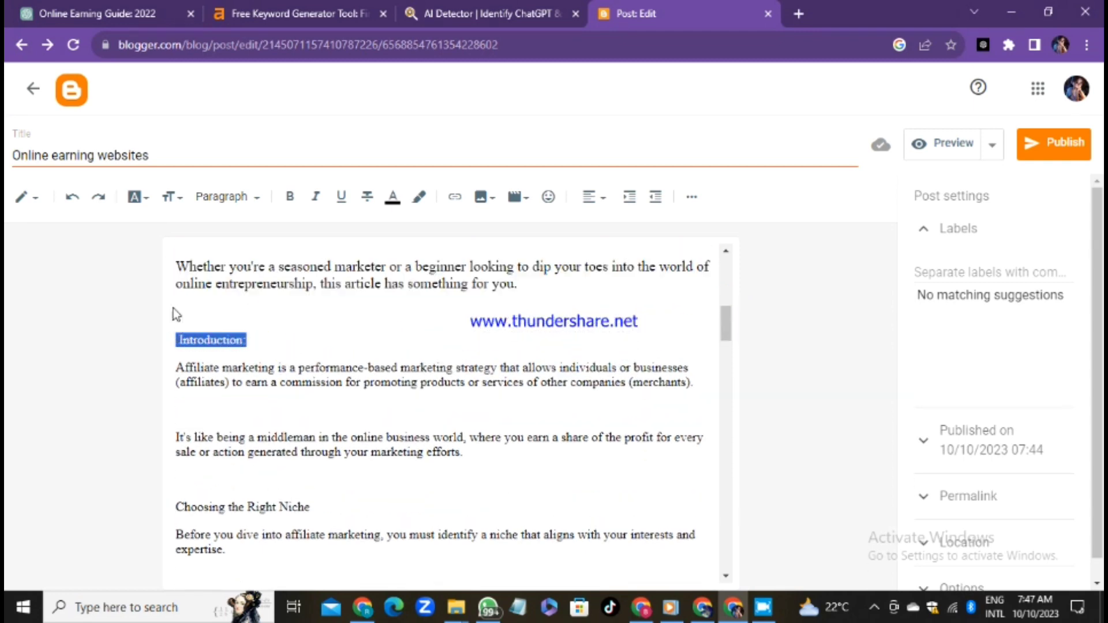
click(254, 196)
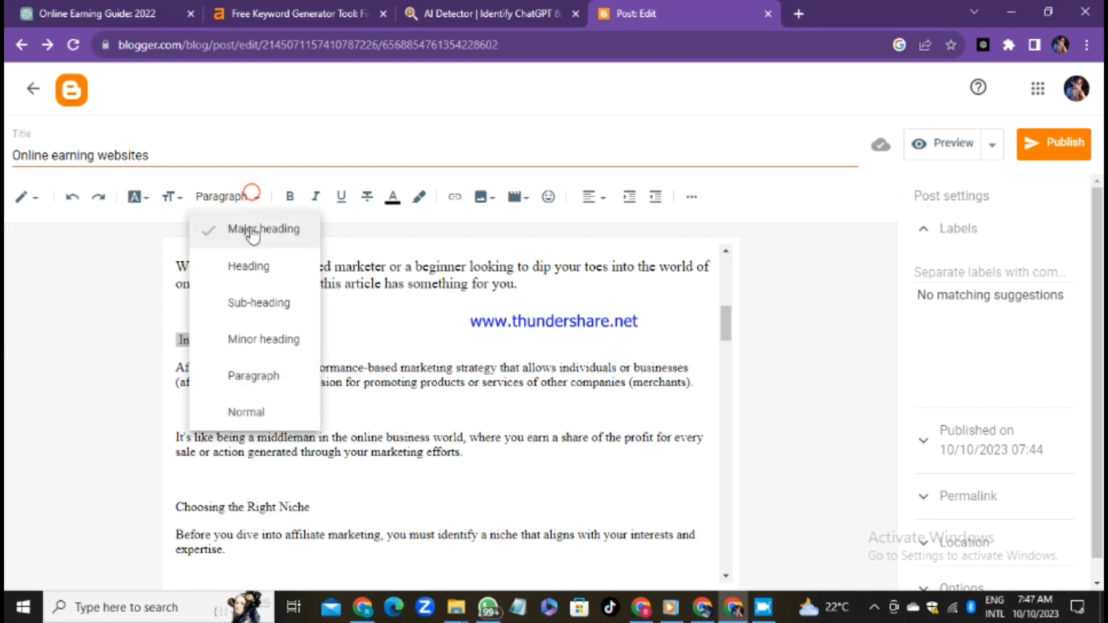
click(249, 227)
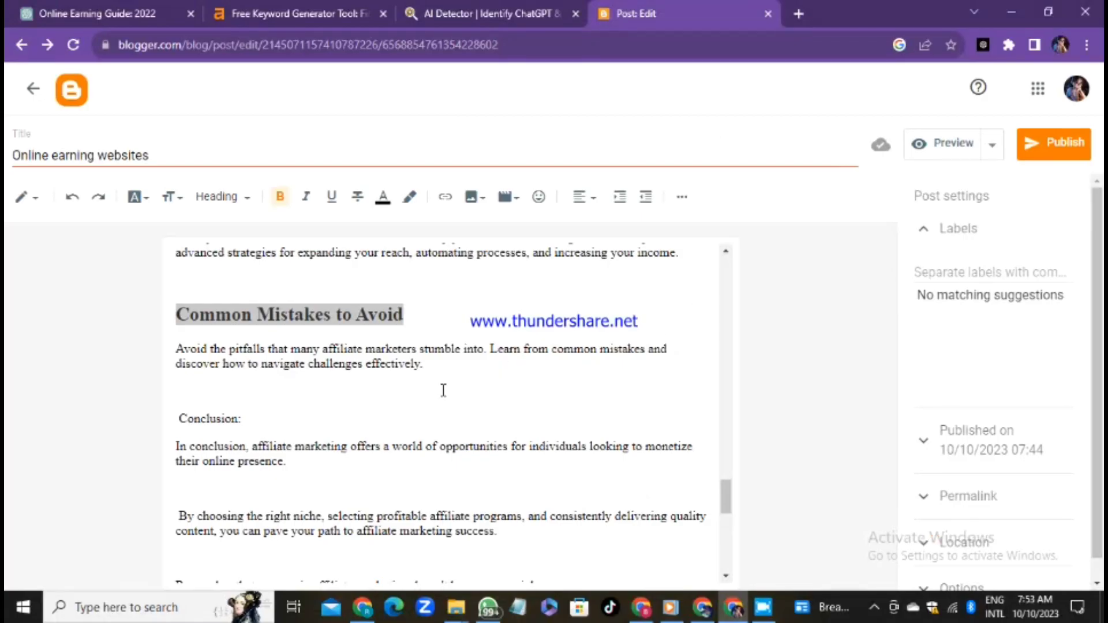
Set the text size of the paragraph under "Common Mistakes to Avoid" to Medium.
drag(444, 391, 156, 354)
click(181, 199)
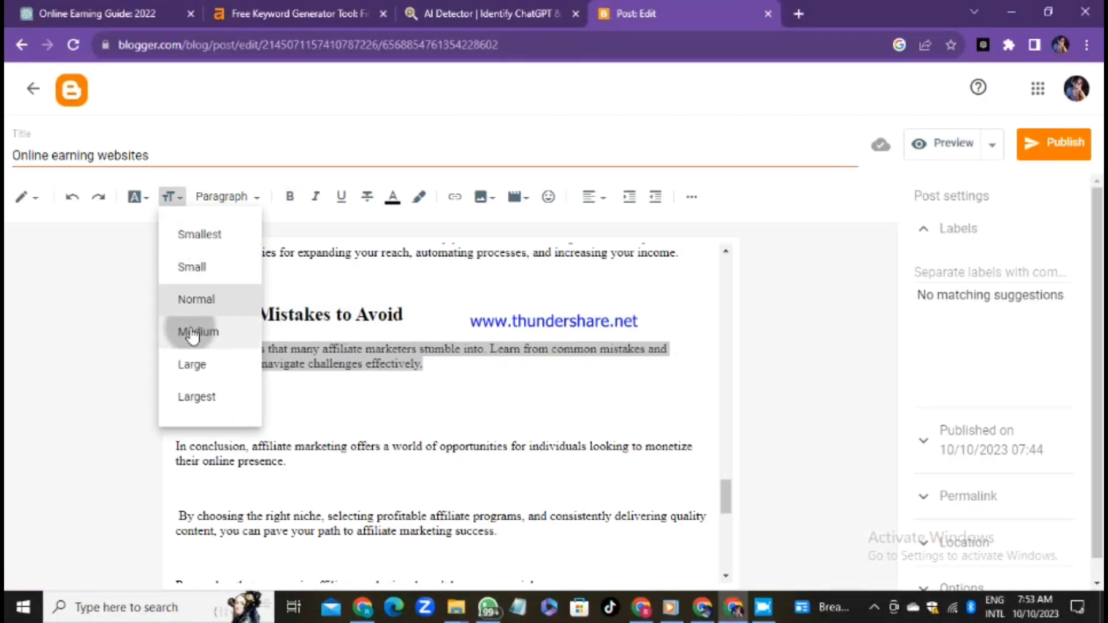
click(190, 331)
Format the "Conclusion:" line as a heading and remove the blank line above it.
triple_click(242, 424)
click(241, 201)
click(248, 239)
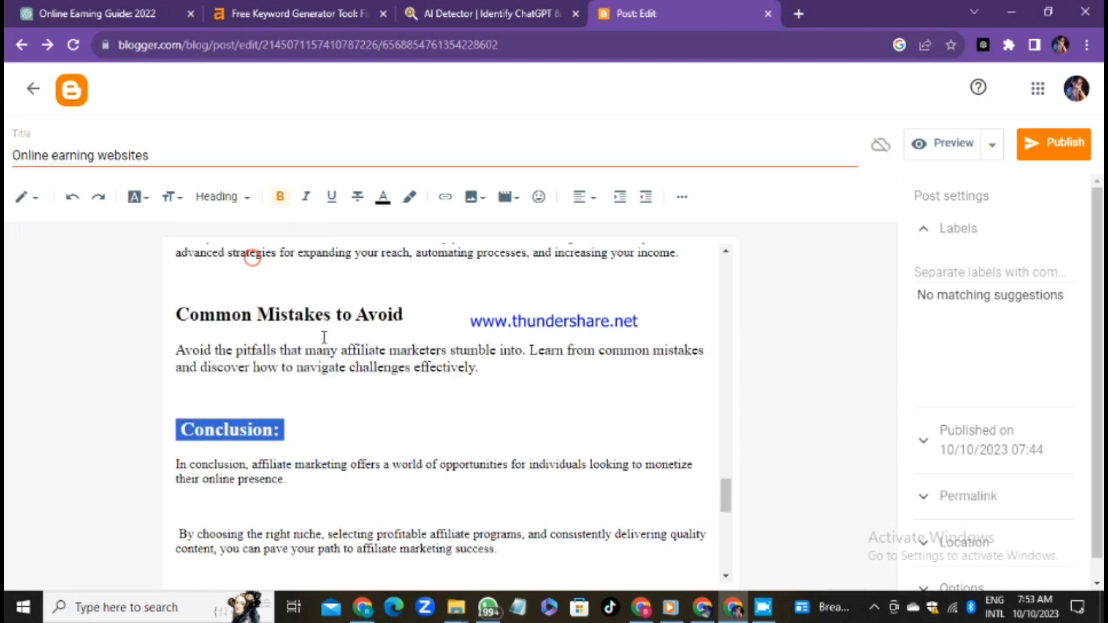
click(206, 401)
key(BackSpace)
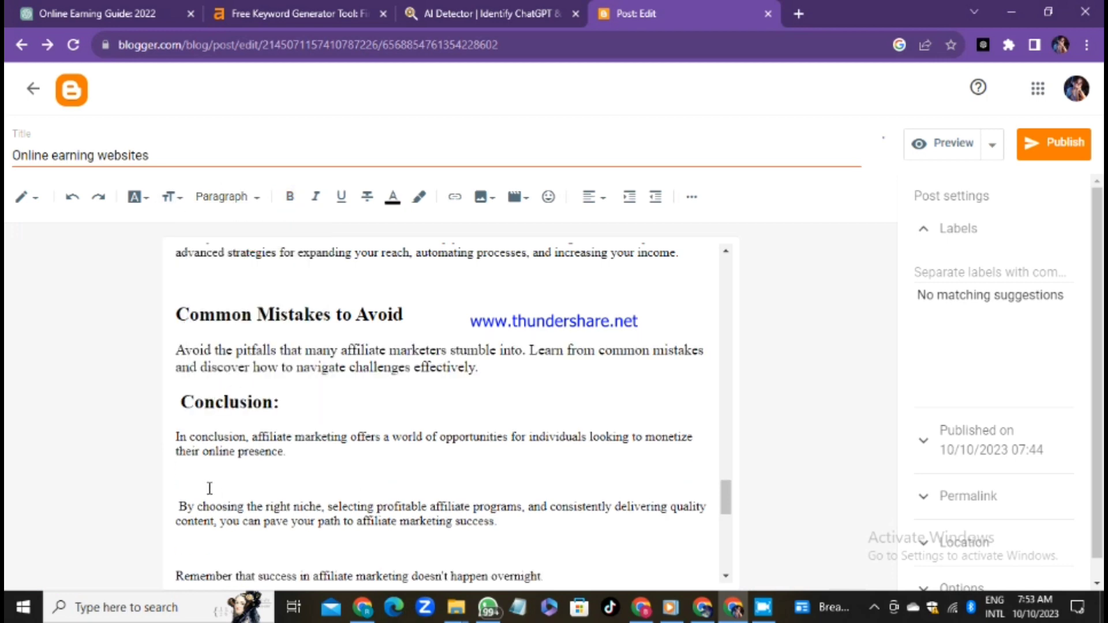
Remove the blank line above "By choosing the right niche" and set the text size of the whole Conclusion section to Medium.
click(182, 482)
key(BackSpace)
drag(580, 554, 178, 402)
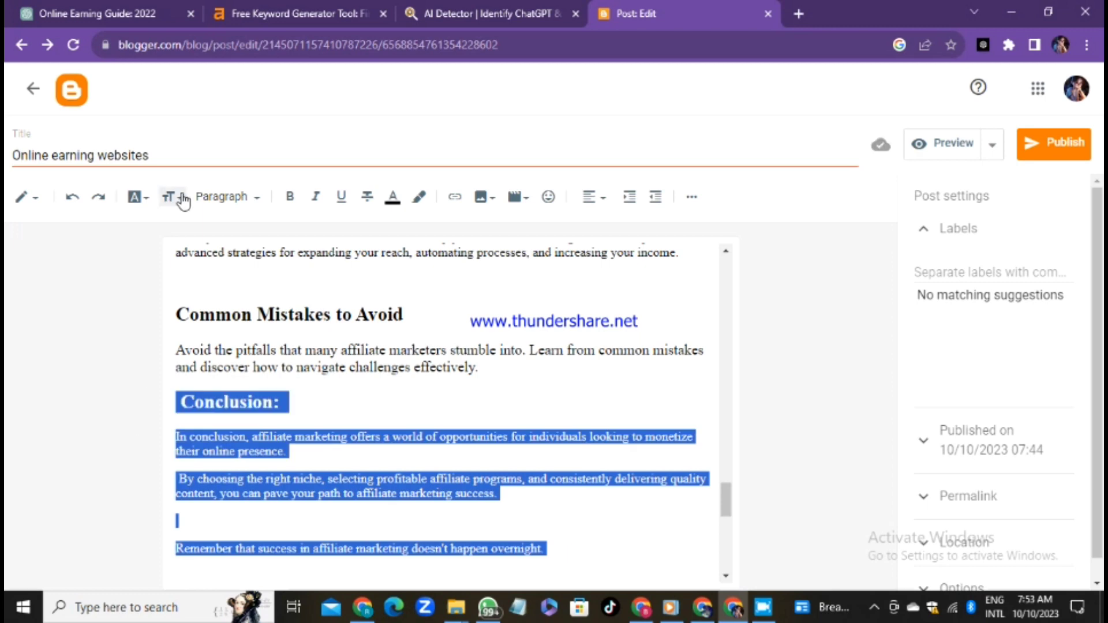
click(171, 197)
click(201, 332)
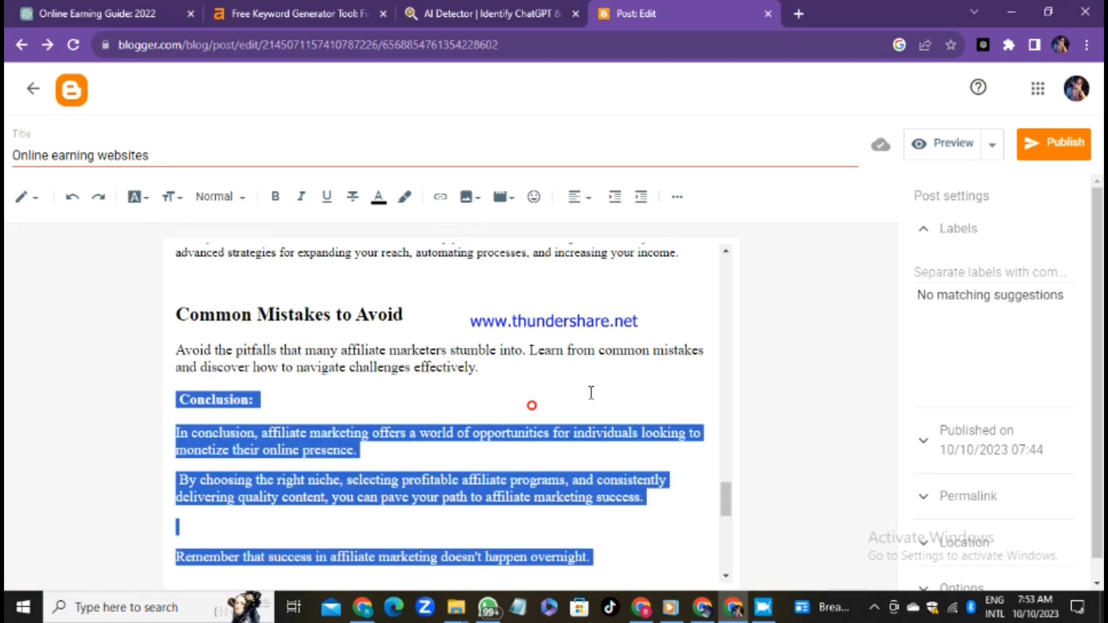
click(699, 524)
Format "FAQs" as a major heading and the question "1. Affiliate marketing suitable for beginners?" as a sub-heading.
drag(727, 497, 728, 526)
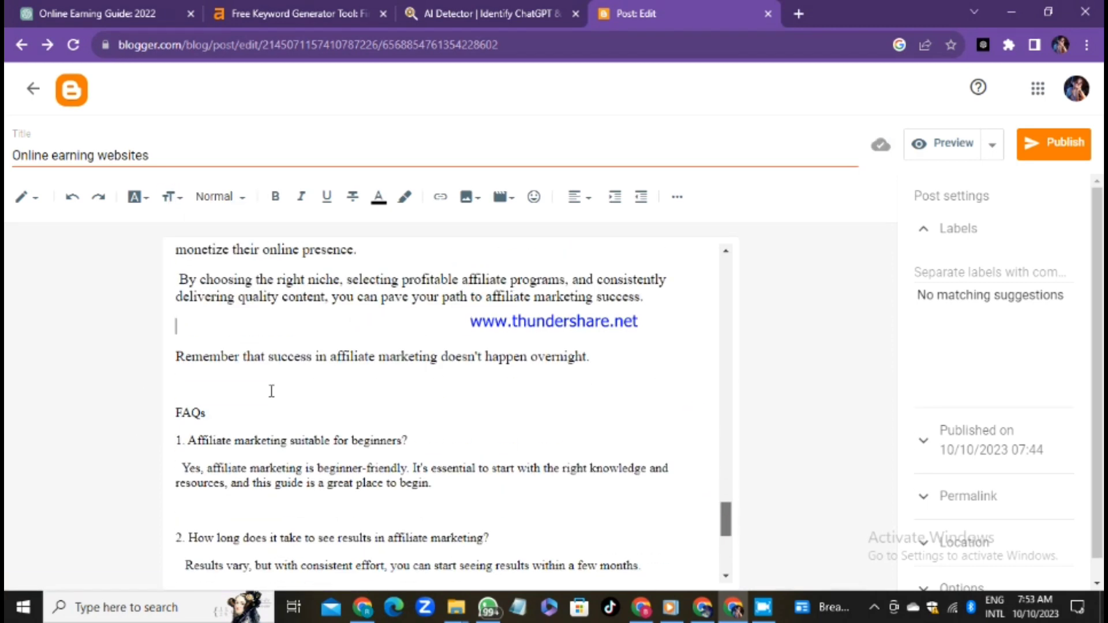
double_click(191, 413)
click(220, 196)
click(265, 227)
drag(437, 452, 175, 465)
click(221, 197)
click(243, 301)
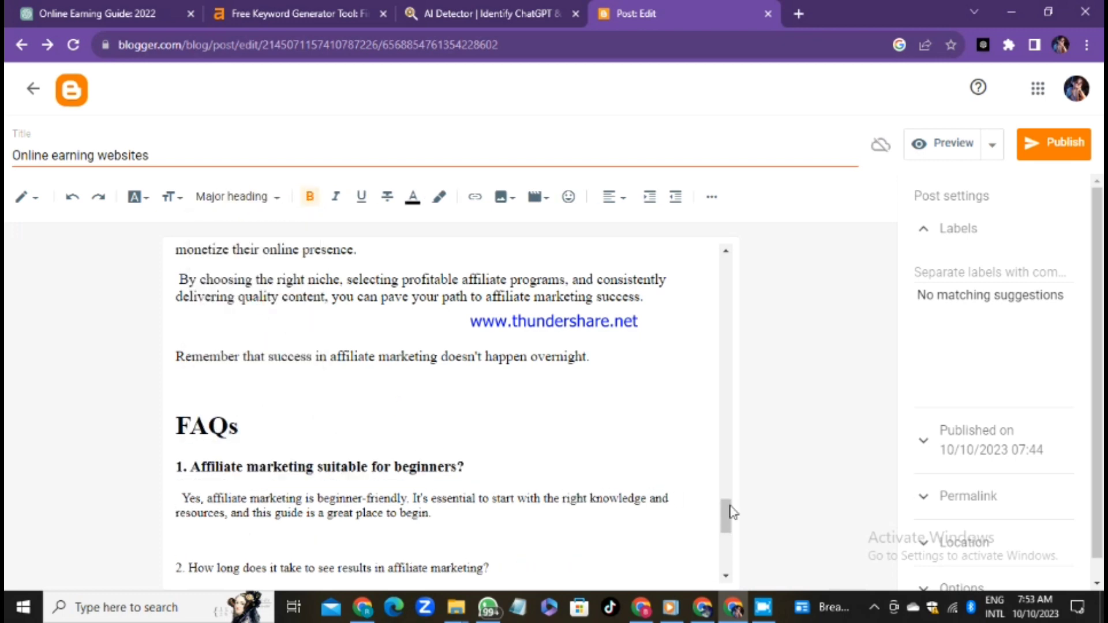
Set the text size of the answer to FAQ question 1 to Medium.
drag(731, 512, 728, 521)
drag(460, 460, 141, 421)
click(174, 197)
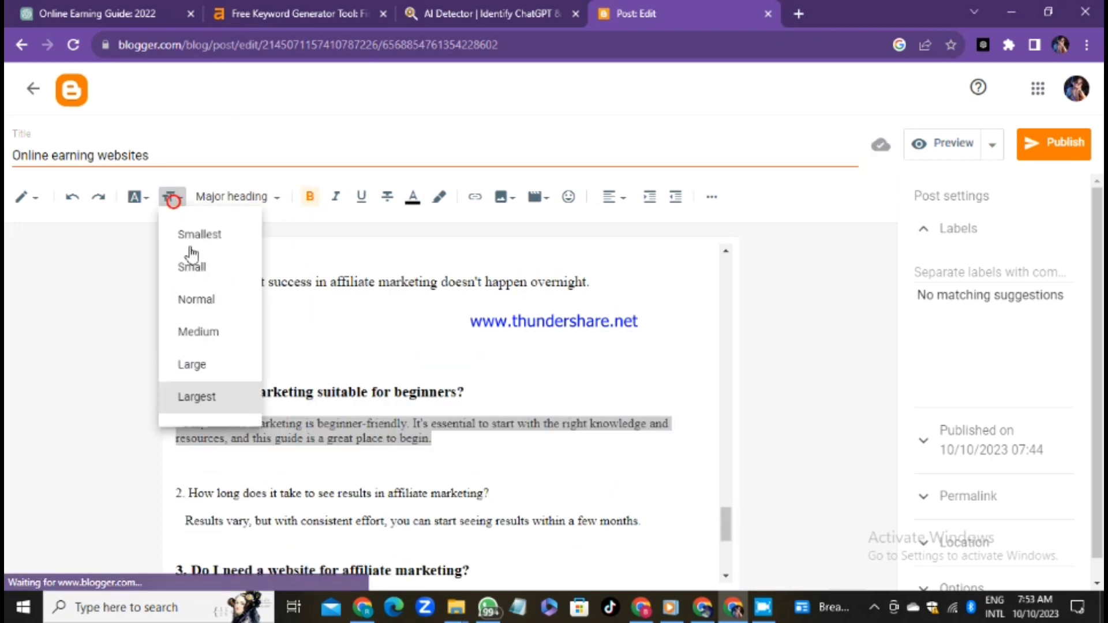
click(194, 333)
click(485, 457)
Format FAQ question 2, "How long does it take to see results", as a sub-heading and remove the blank line above it.
drag(532, 525, 522, 501)
drag(521, 500, 183, 501)
click(409, 498)
drag(174, 484, 229, 480)
drag(388, 496, 173, 501)
click(254, 202)
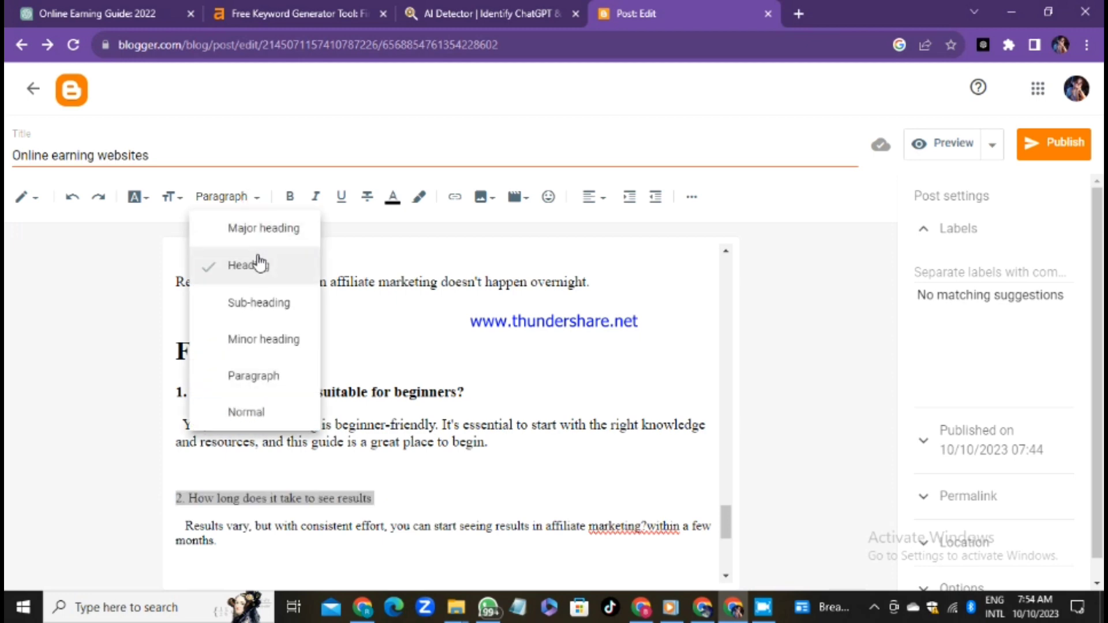
click(257, 303)
click(203, 469)
key(BackSpace)
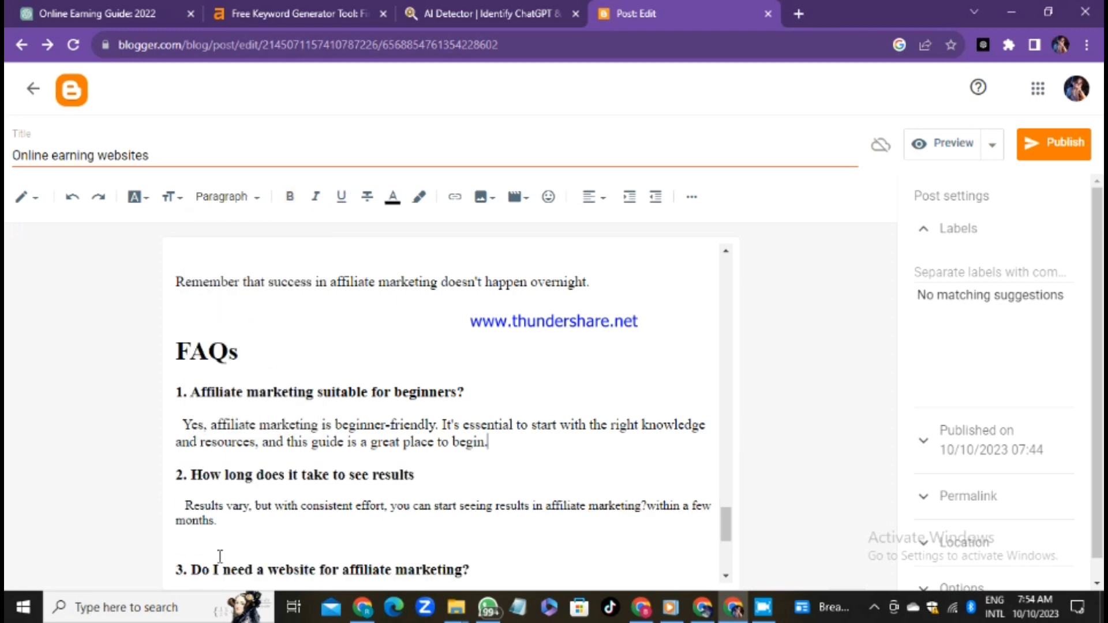
Set the text size of the answer to FAQ question 2 to Medium.
drag(231, 528, 165, 510)
click(171, 196)
click(191, 364)
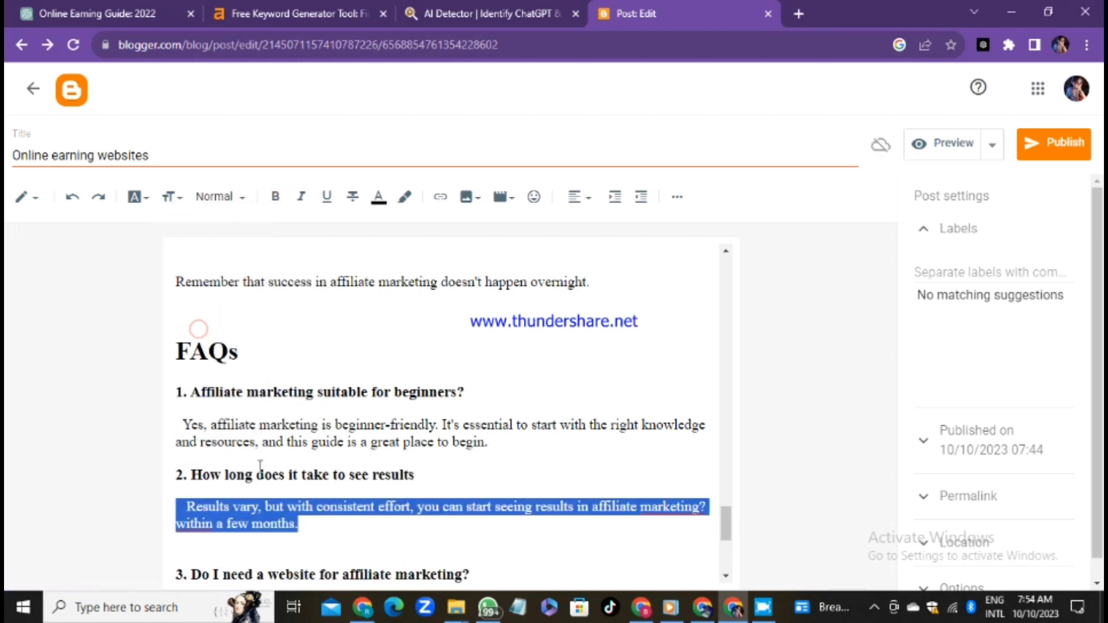
Remove the blank line above FAQ question 3 and the extra blank line between the header image and the article's main title.
click(187, 552)
key(BackSpace)
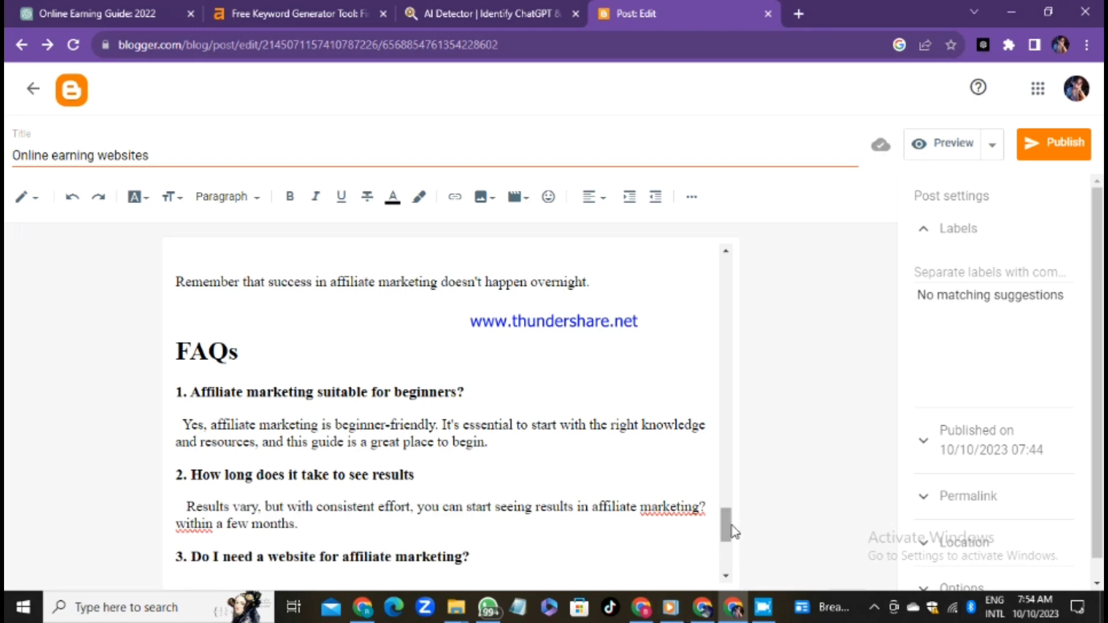
drag(730, 525, 805, 264)
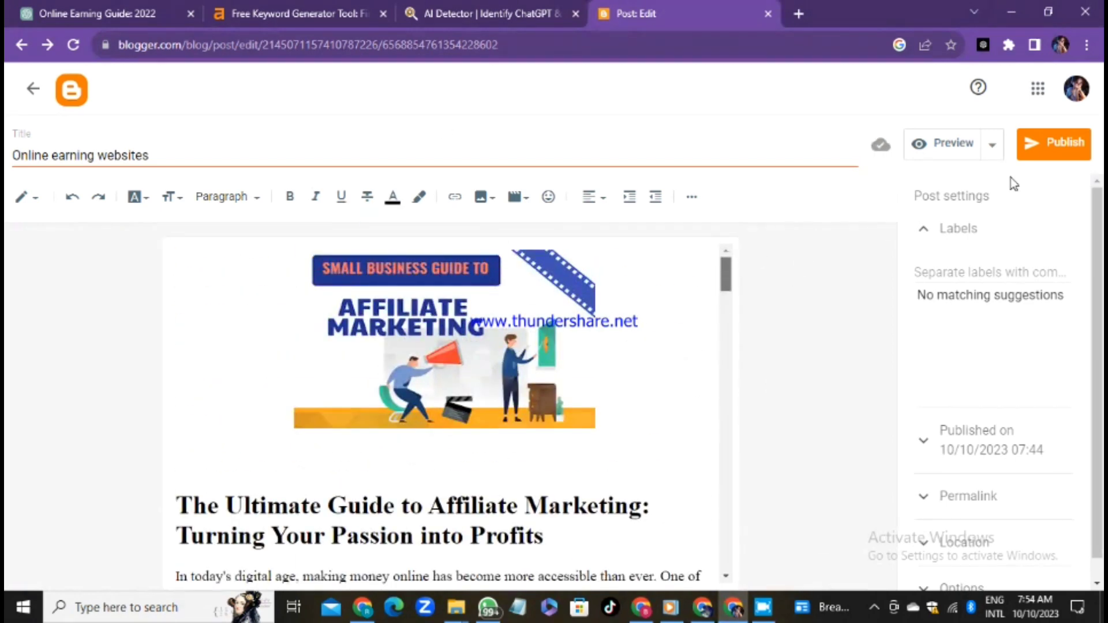
click(420, 306)
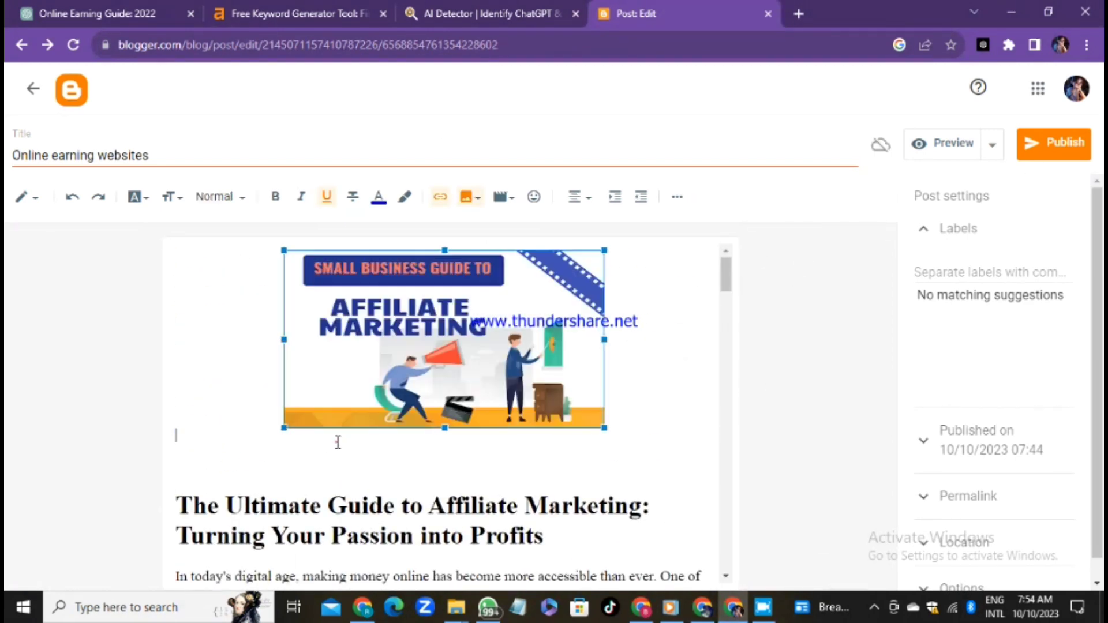
click(208, 469)
key(BackSpace)
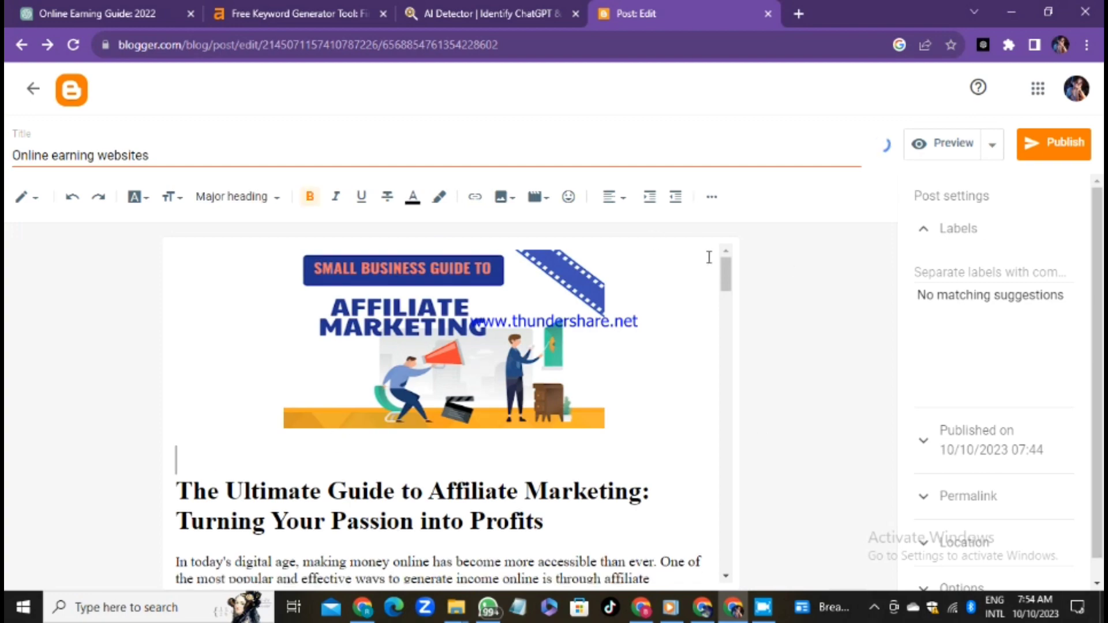
Publish the "Online earning websites" post to the blog and confirm the publication.
drag(729, 267, 724, 240)
click(1064, 143)
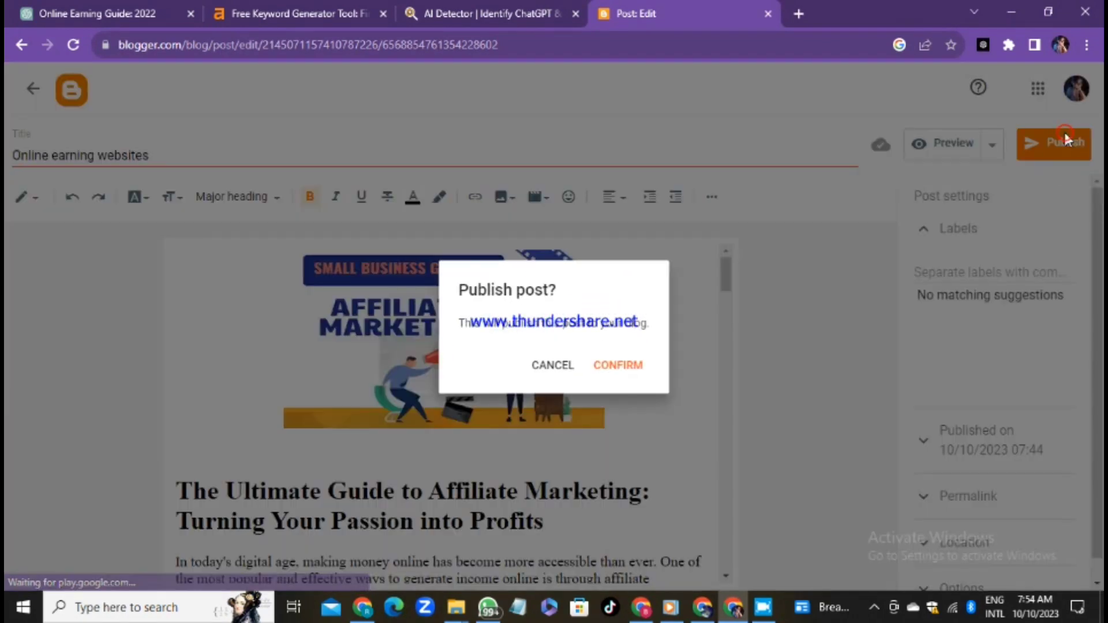
click(619, 366)
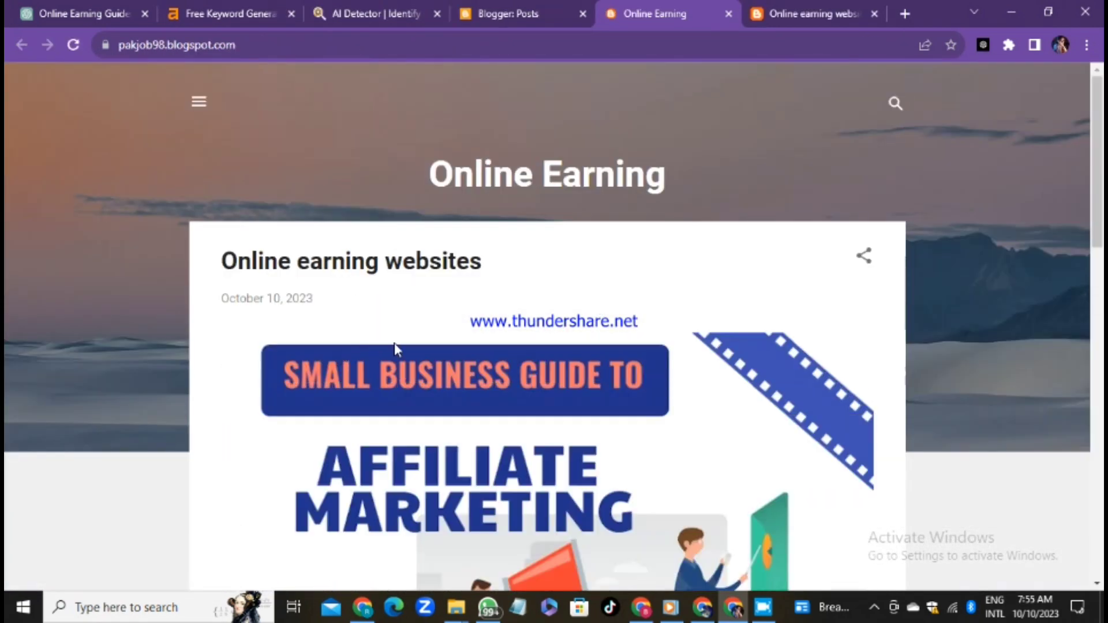
Open the published "Online earning websites" post on the live blog and review it from the header image down to the FAQs.
drag(1101, 167, 1103, 310)
click(834, 477)
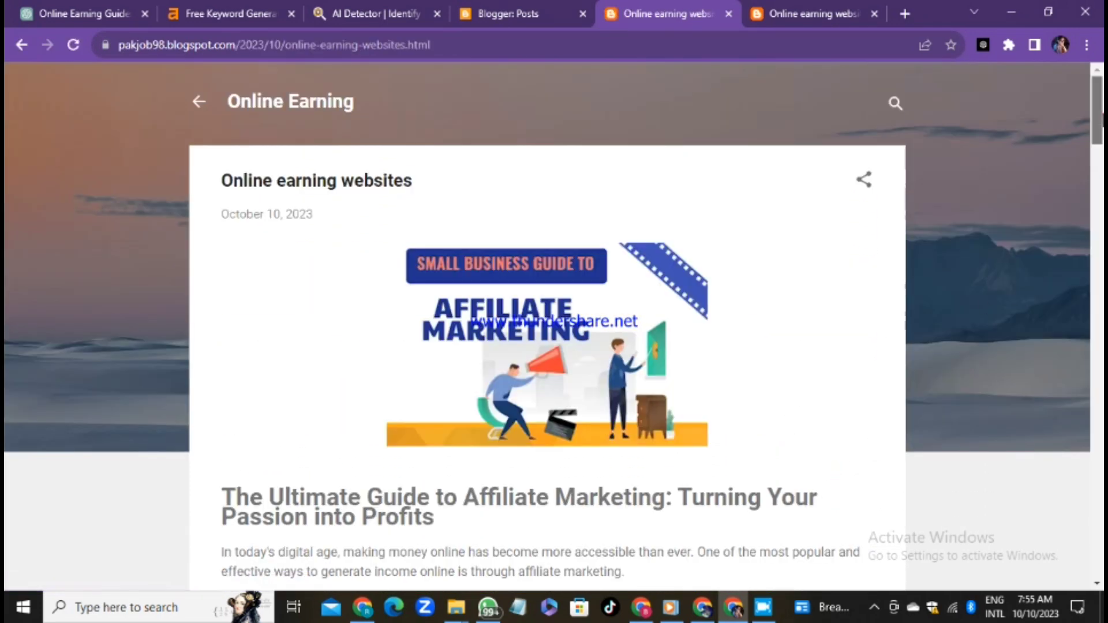
drag(1100, 115, 1101, 163)
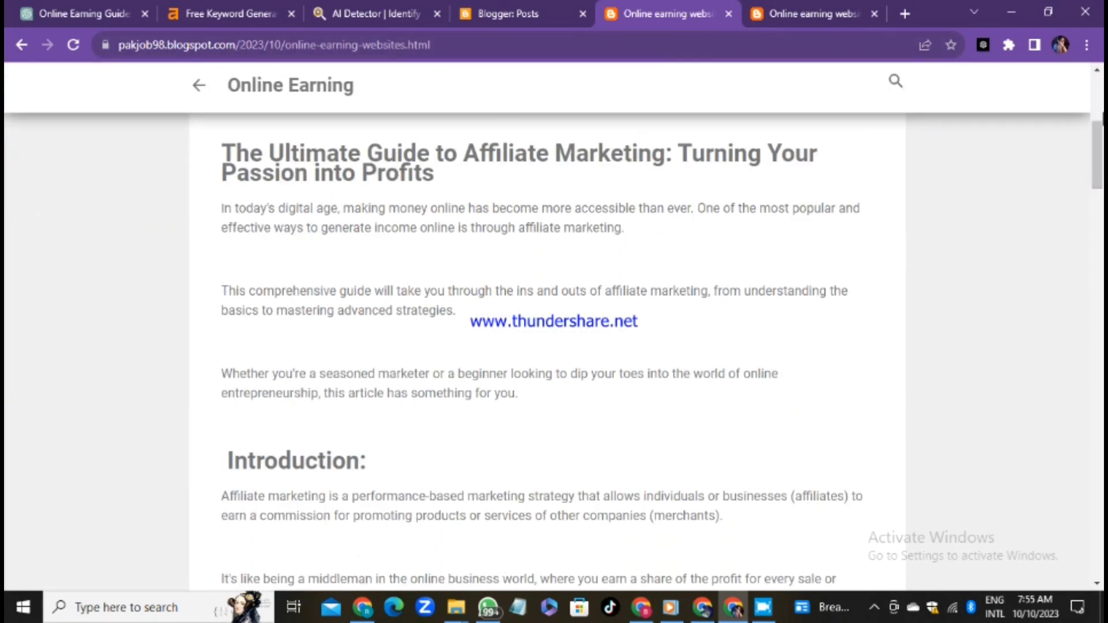
drag(1096, 163, 1091, 440)
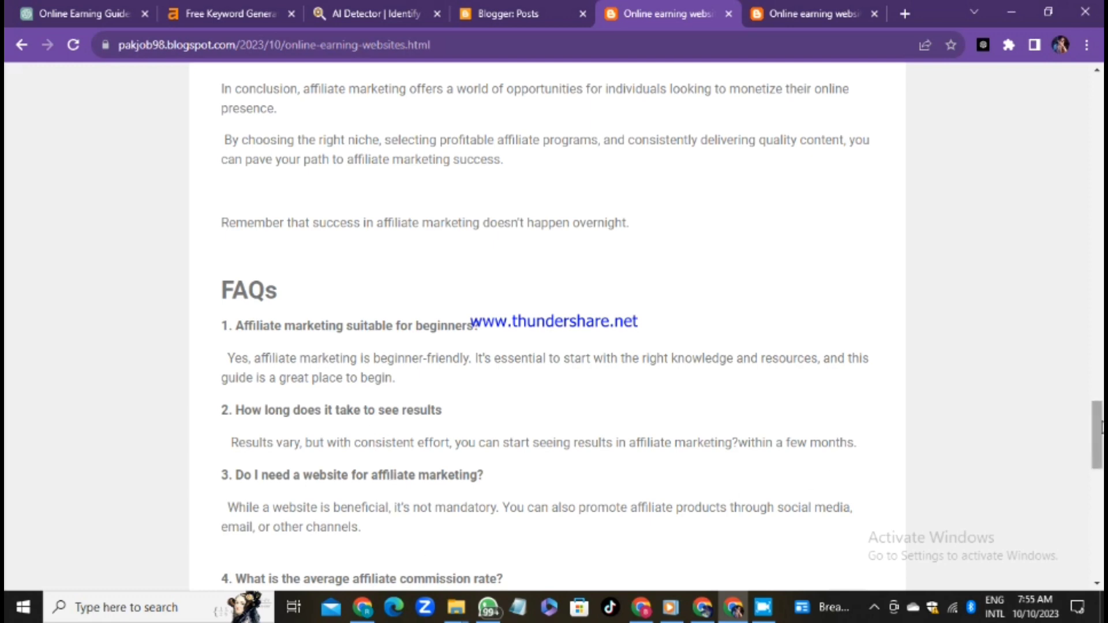
drag(1102, 422, 1104, 462)
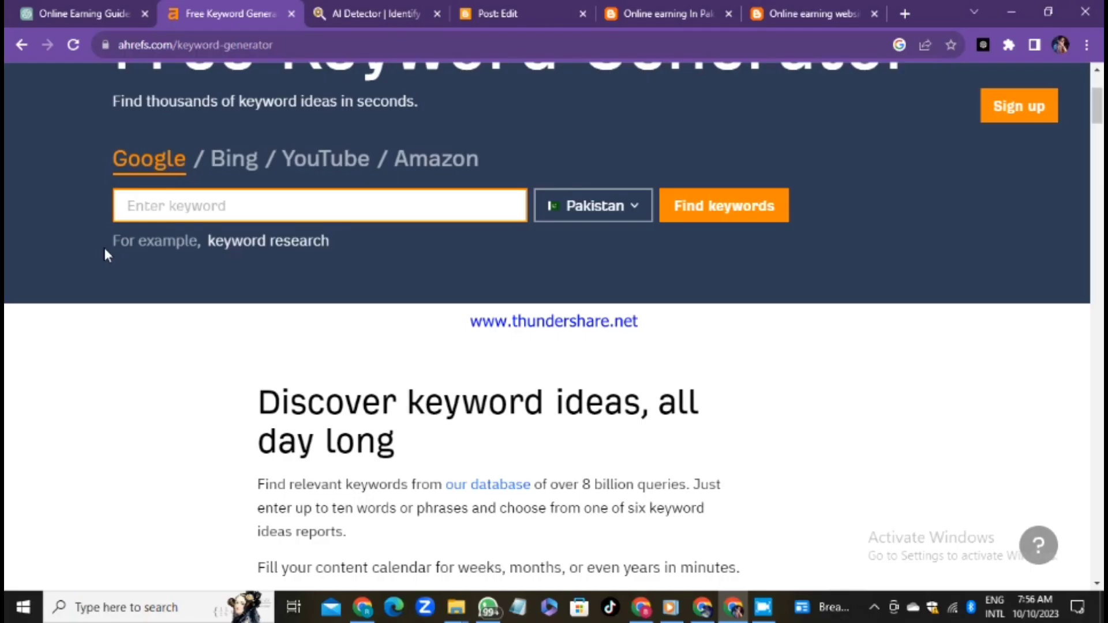
Switch to the Ahrefs keyword generator, find Google keyword ideas in Pakistan for "amazon", and view the phrase-match and question keywords.
text(amazon)
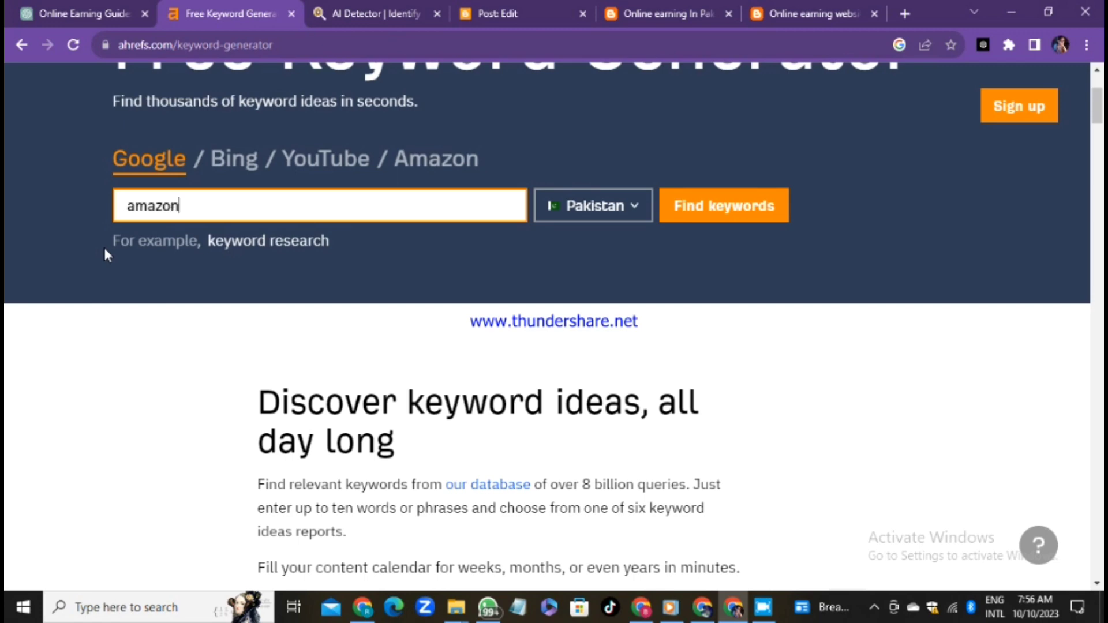
key(Return)
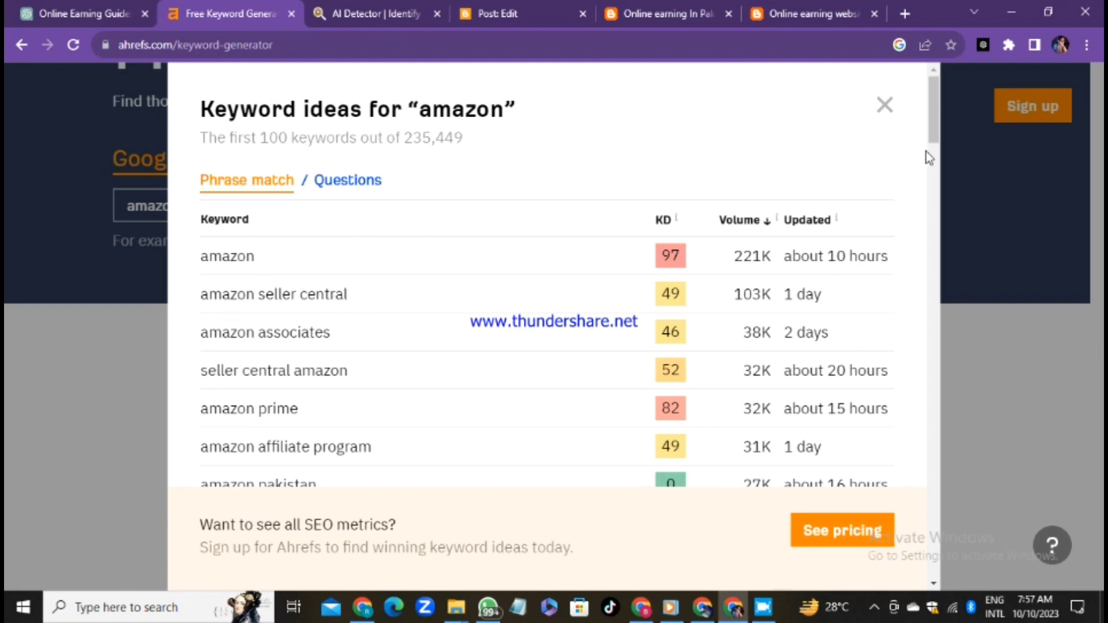
drag(933, 138, 950, 82)
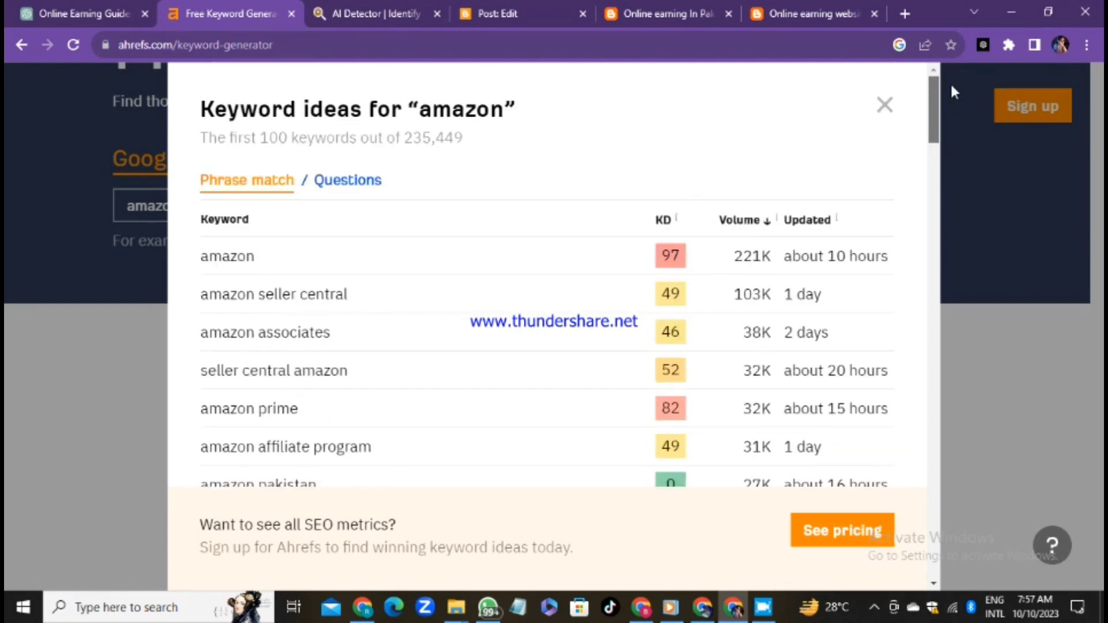
click(371, 182)
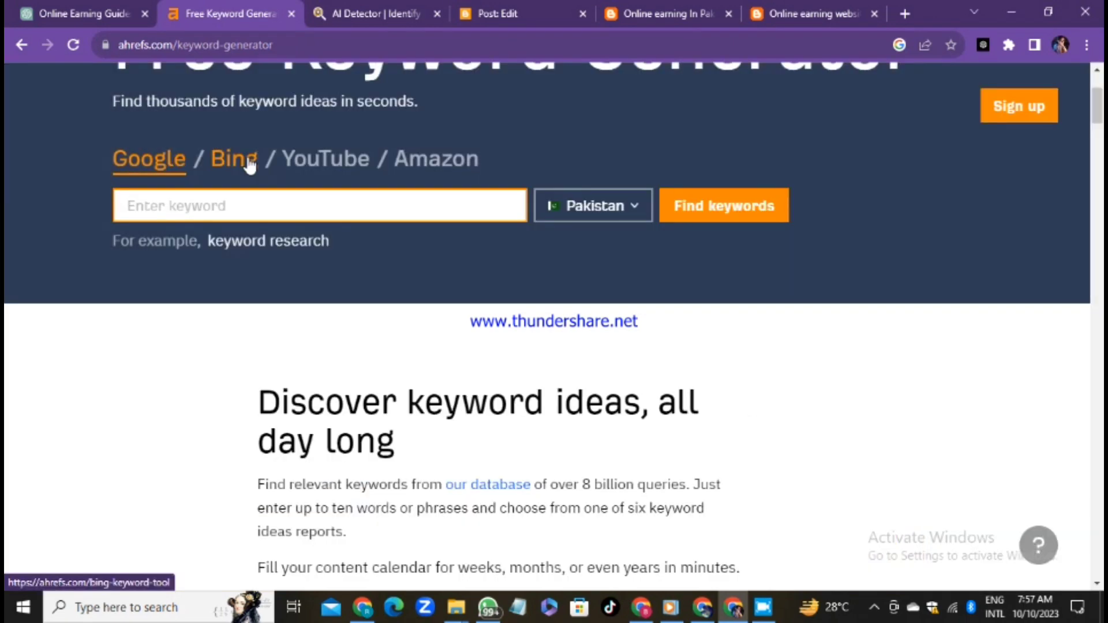
Find keyword ideas for "shopify", view the phrase-match and question keywords, and close the results.
text(shopify)
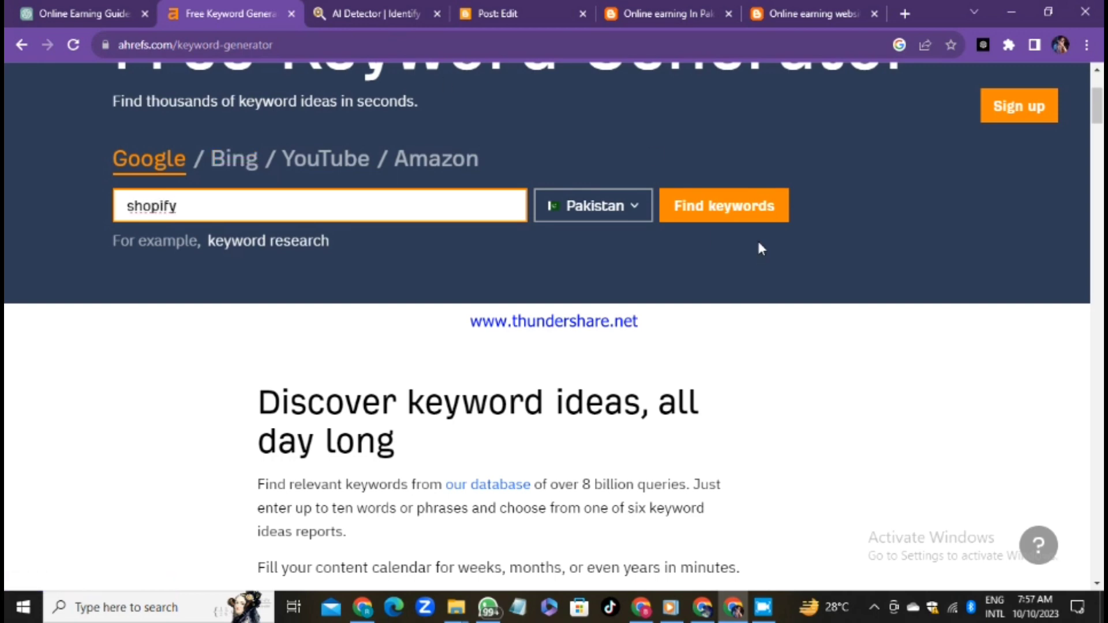
click(737, 220)
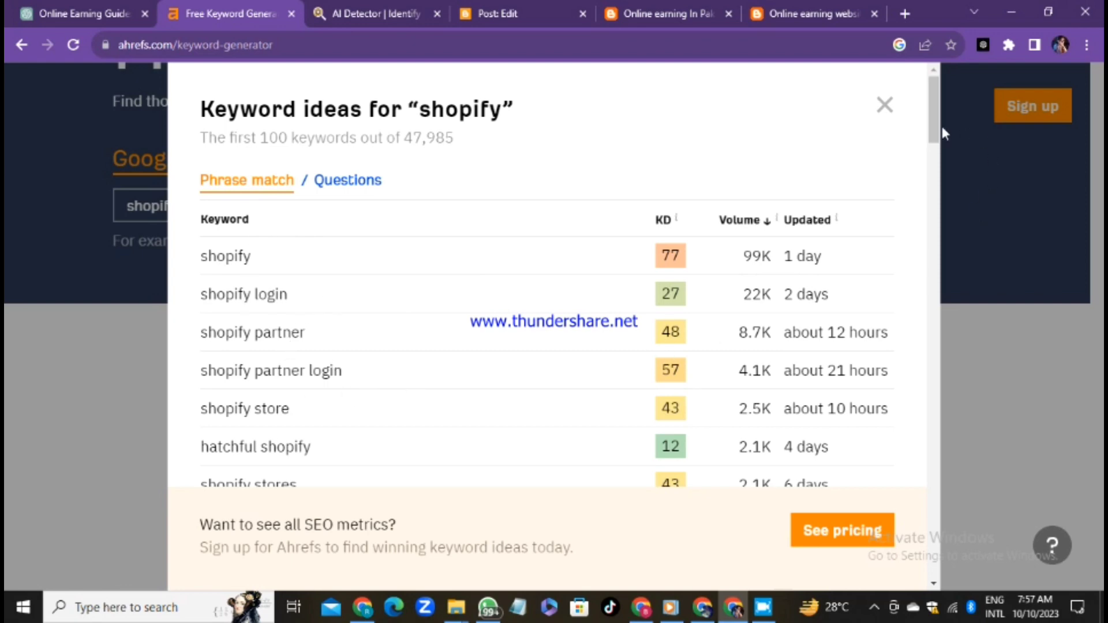
drag(925, 131, 371, 144)
click(332, 186)
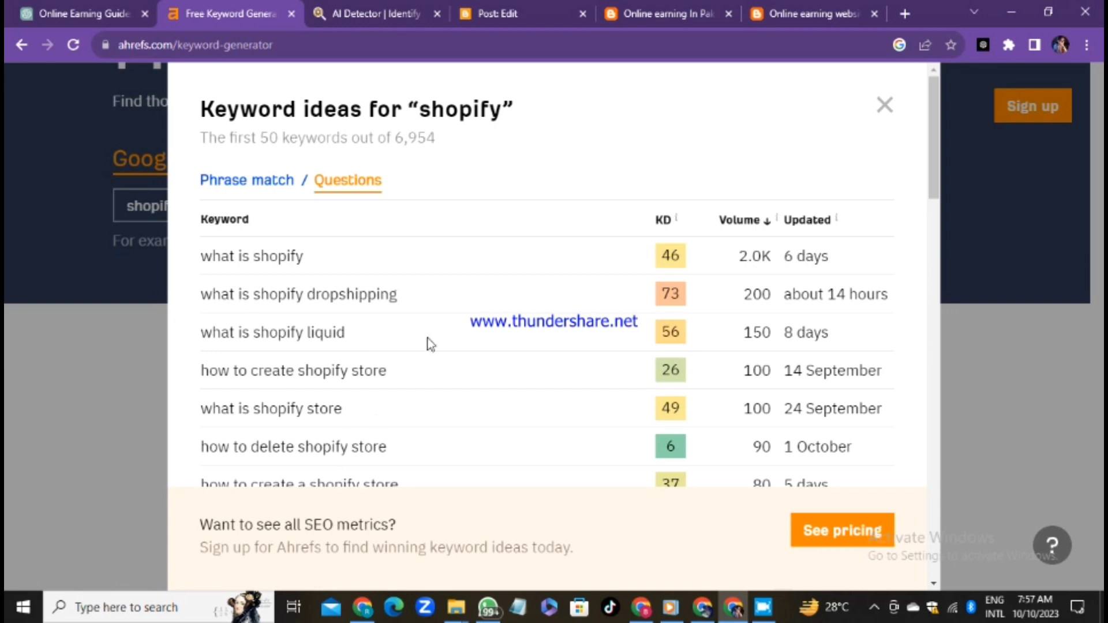
click(888, 108)
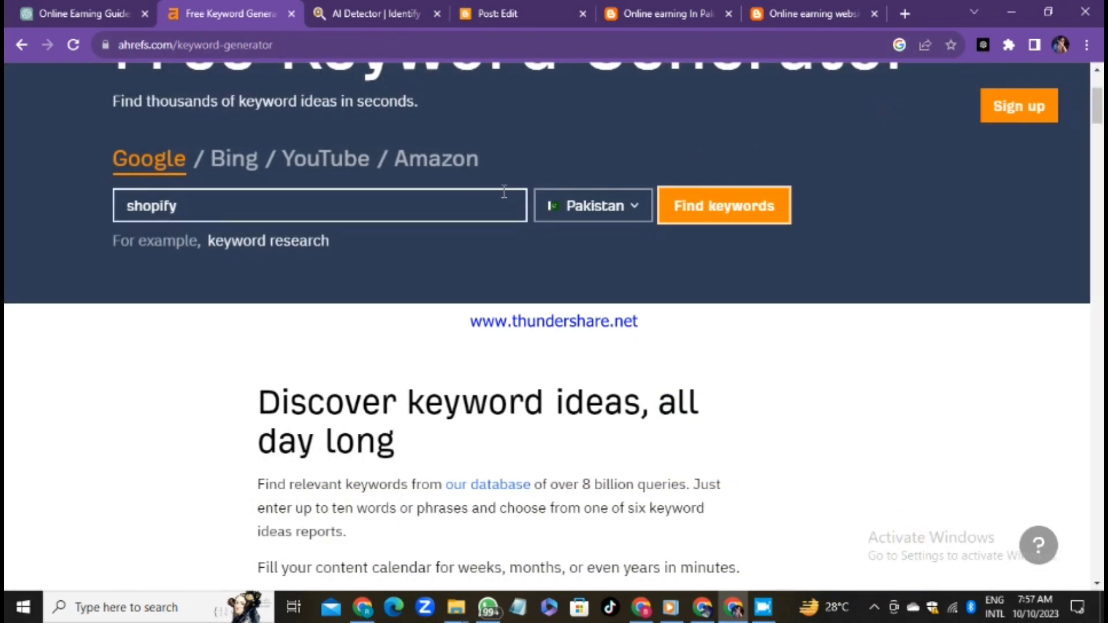
Replace the search keyword with "marketing" and find its keyword ideas.
click(463, 195)
key(BackSpace)
key(BackSpace)
key(BackSpace)
key(BackSpace)
key(BackSpace)
key(BackSpace)
key(BackSpace)
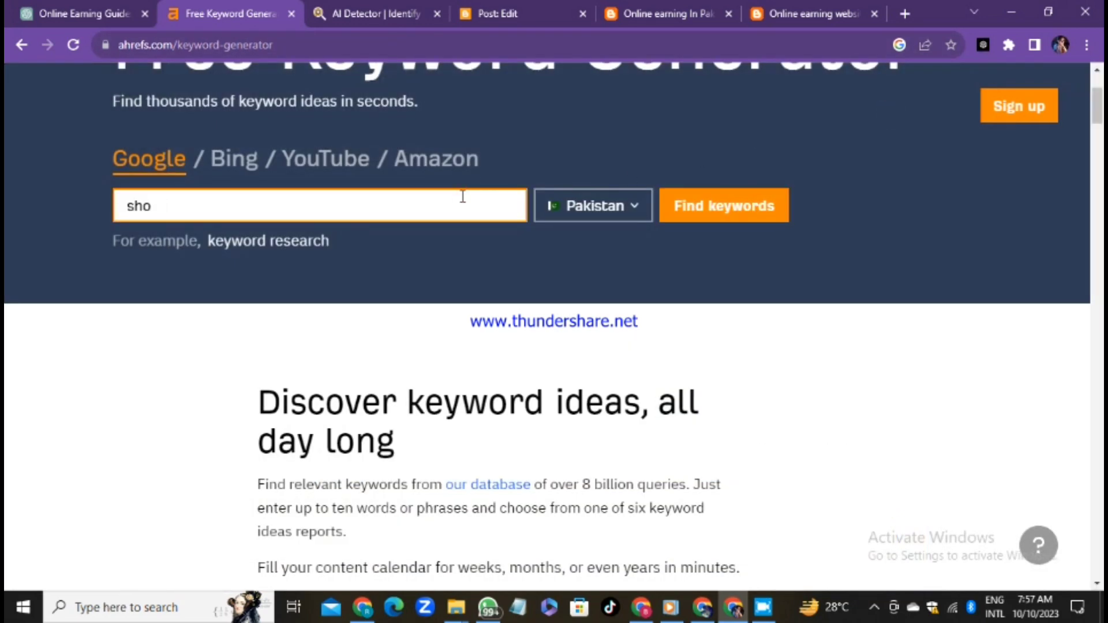
text(marke)
key(Return)
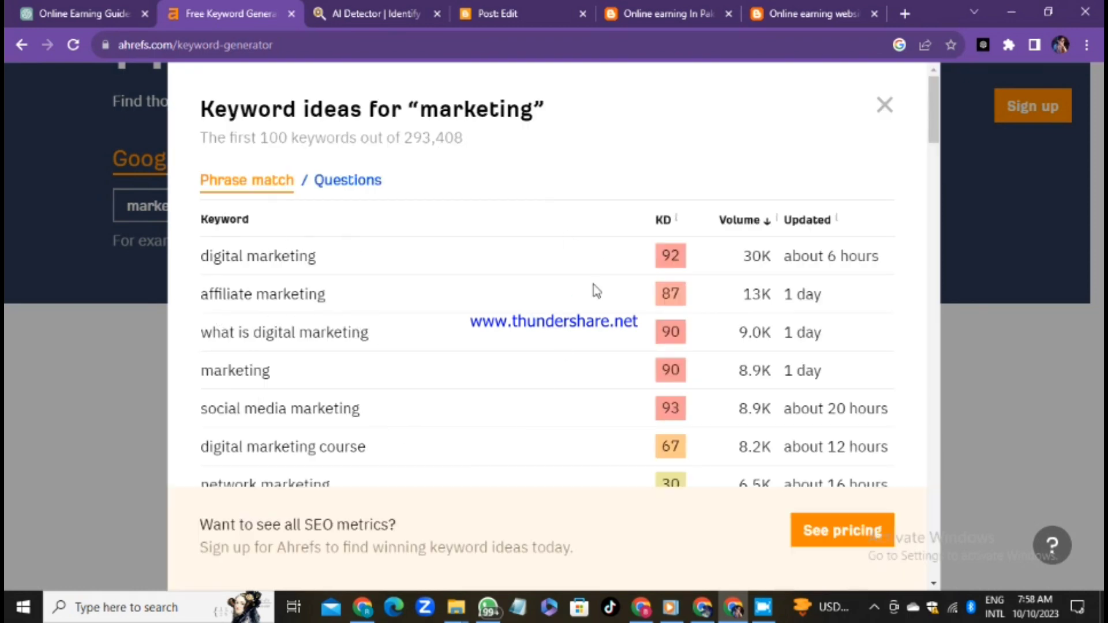
Review the phrase-match and question keywords for "marketing" and close the results.
mouse_move(811, 239)
drag(931, 105, 958, 53)
click(363, 181)
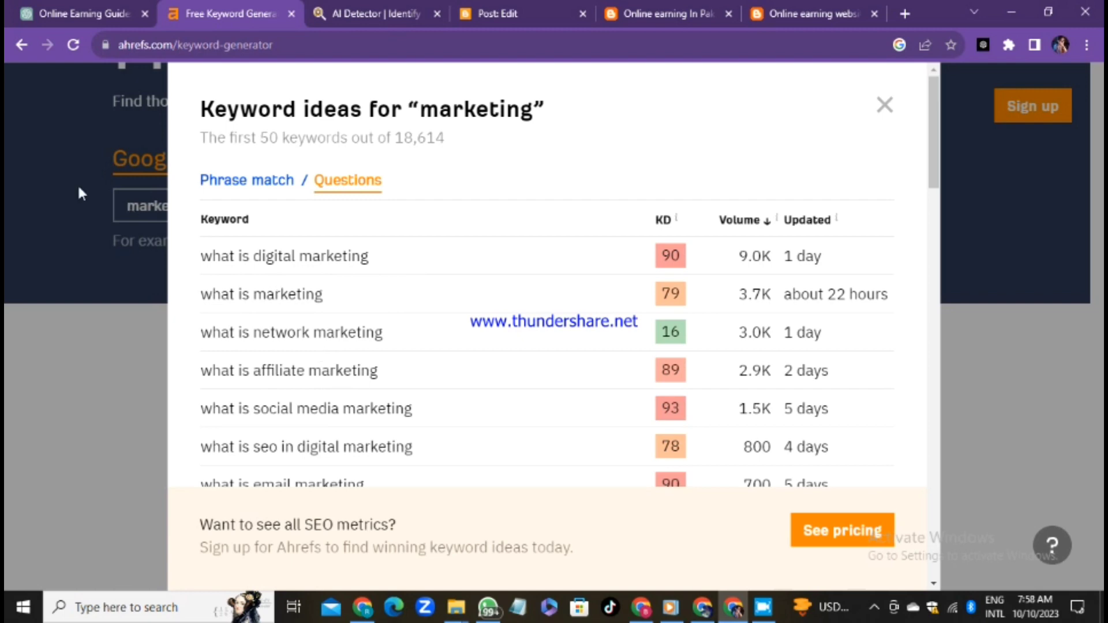
click(886, 105)
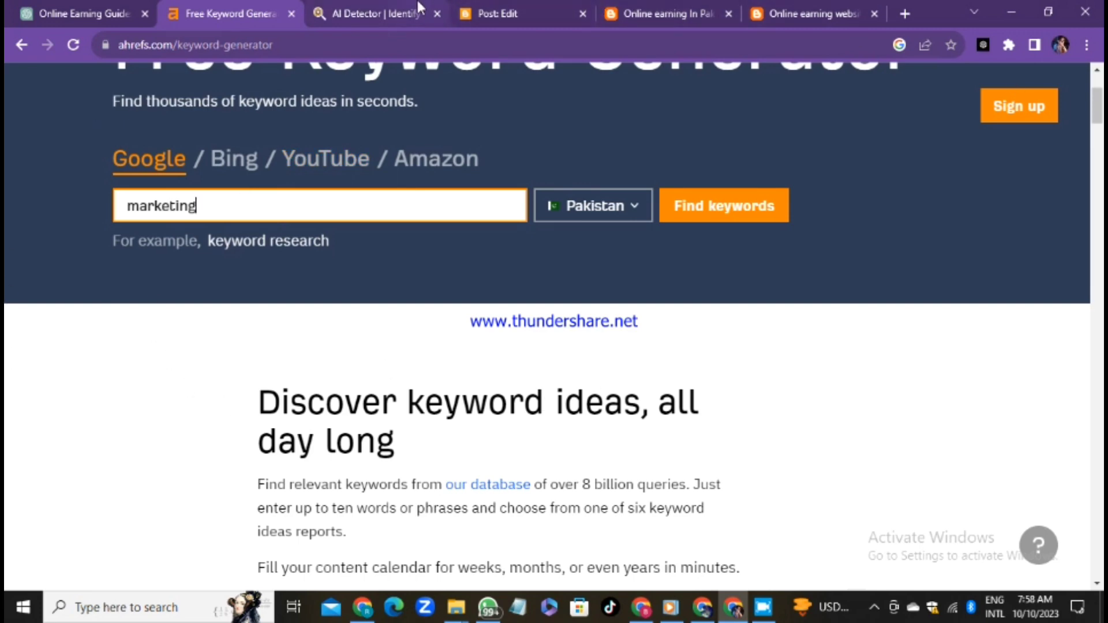
Switch back to Blogger to view the list of published posts and minimize the browser window.
click(497, 13)
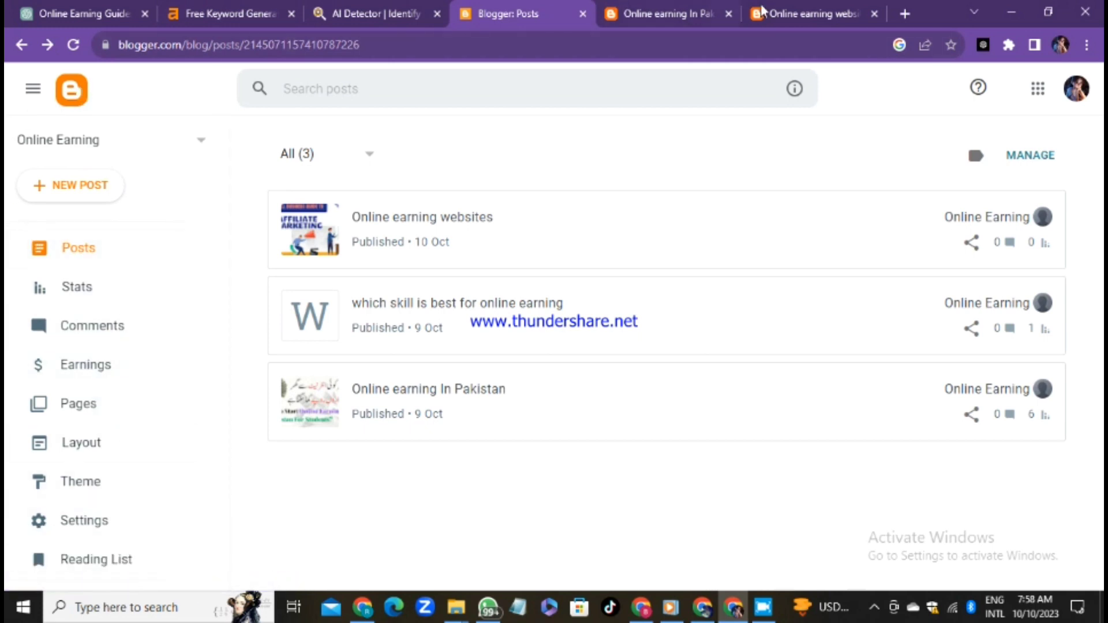
click(1014, 12)
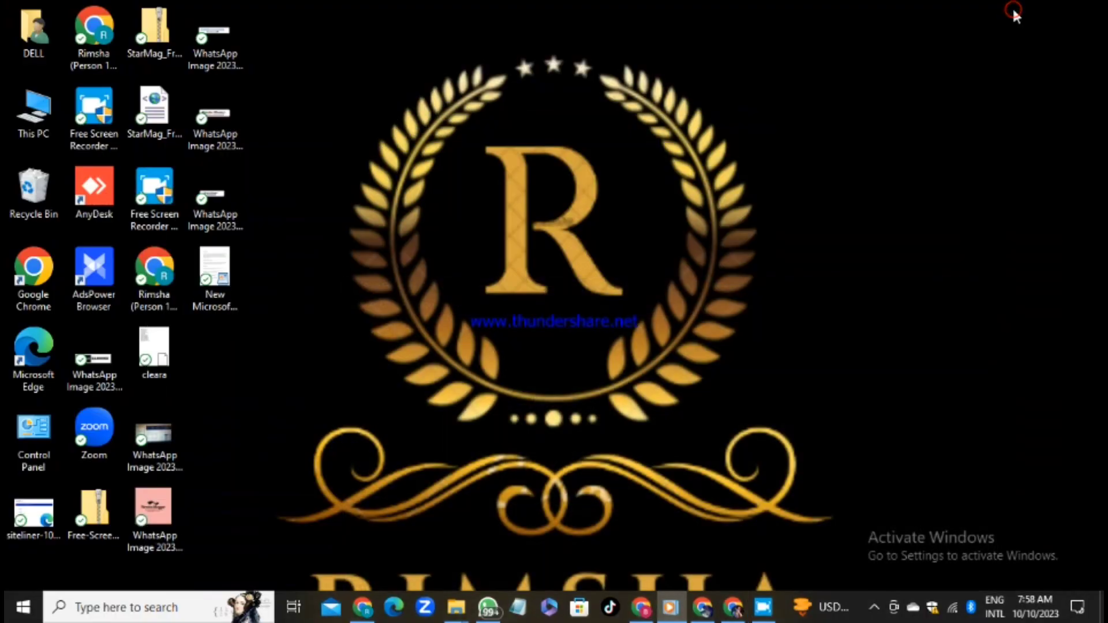